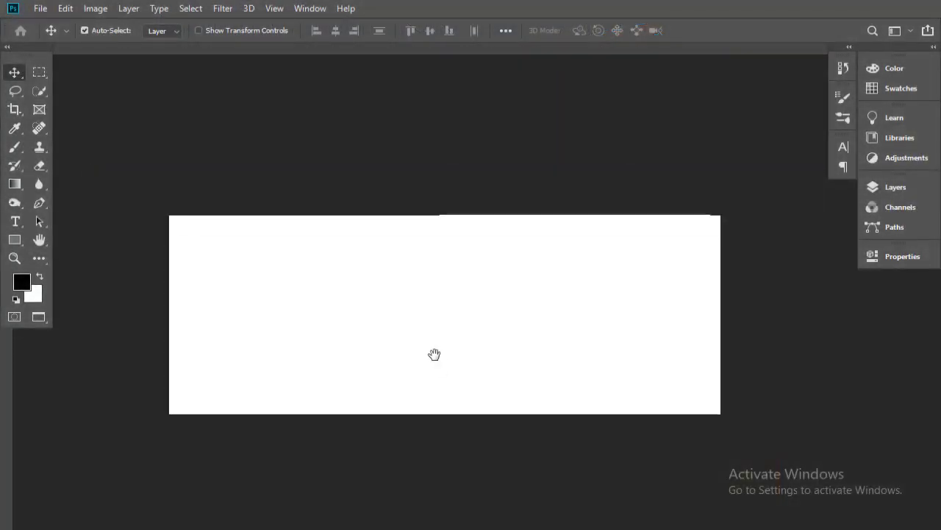
# Add a one-column margin guide layout to the banner canvas.
pyautogui.click(277, 12)
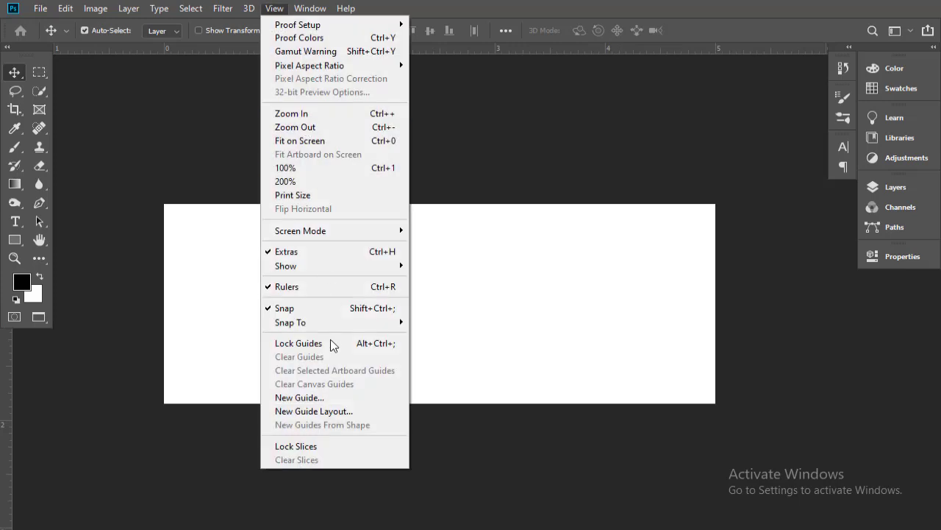
pyautogui.click(332, 409)
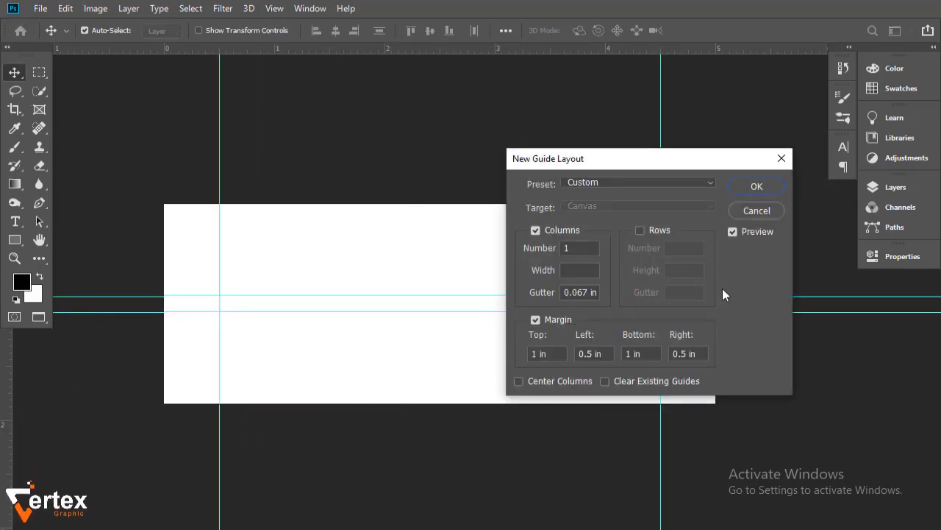
pyautogui.click(756, 186)
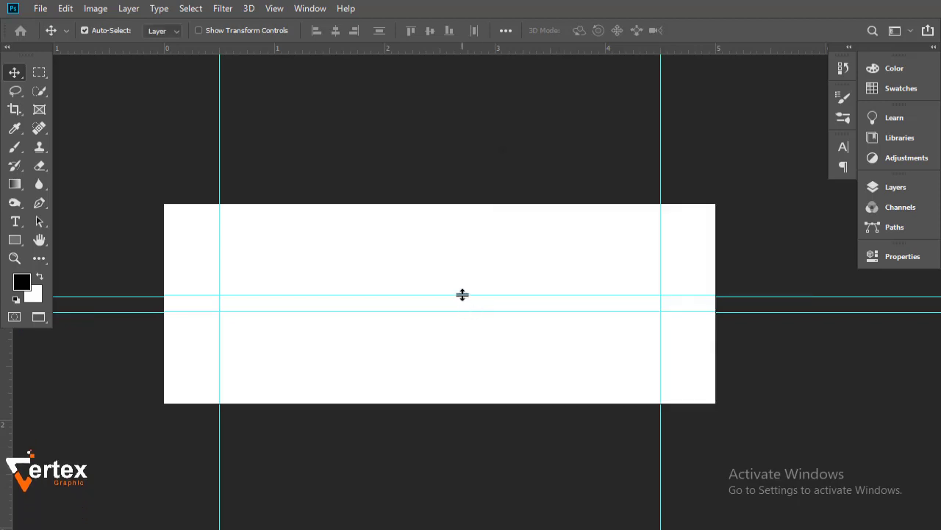
# Move the guides to 0.184 in top, 1.714 in bottom, 0.160 in left, 4.840 in right.
pyautogui.moveTo(462, 295); pyautogui.dragTo(457, 217)
pyautogui.moveTo(393, 312); pyautogui.dragTo(395, 387)
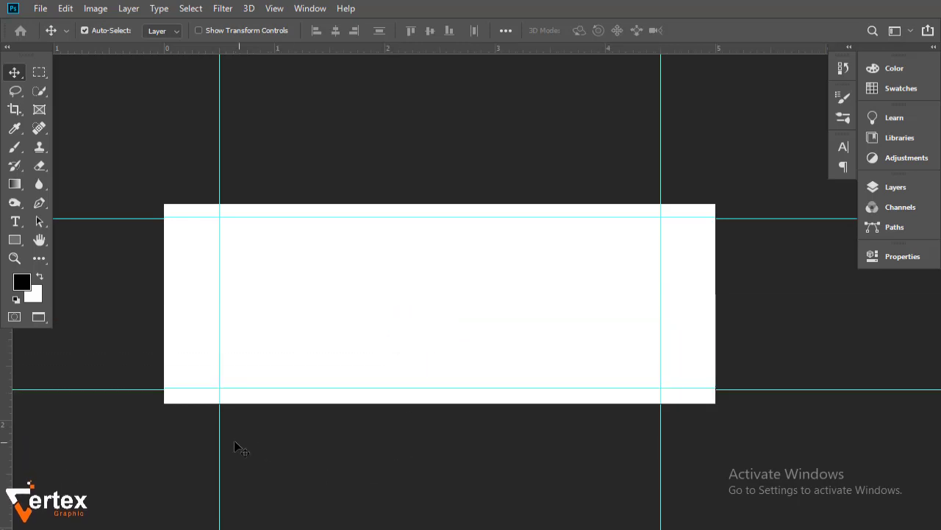
pyautogui.moveTo(219, 437); pyautogui.dragTo(182, 442)
pyautogui.moveTo(661, 465); pyautogui.dragTo(698, 468)
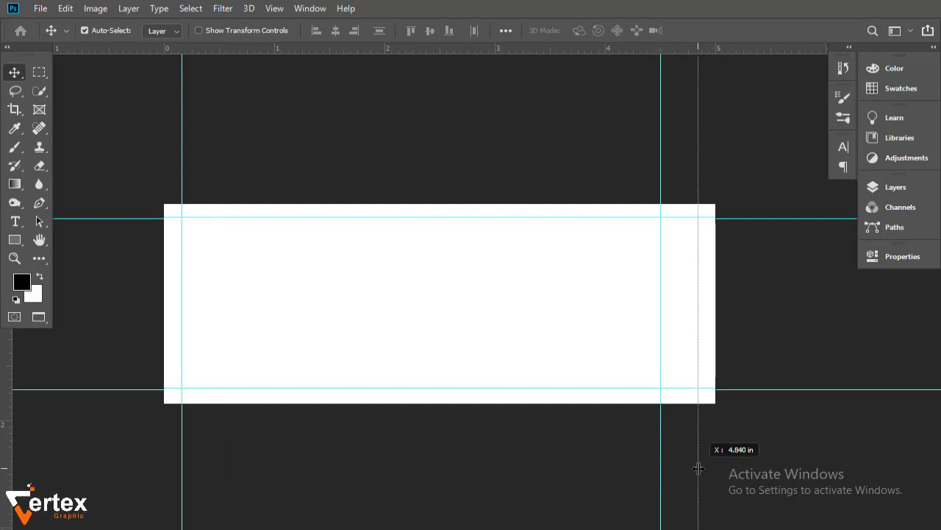
pyautogui.moveTo(697, 468); pyautogui.dragTo(698, 467)
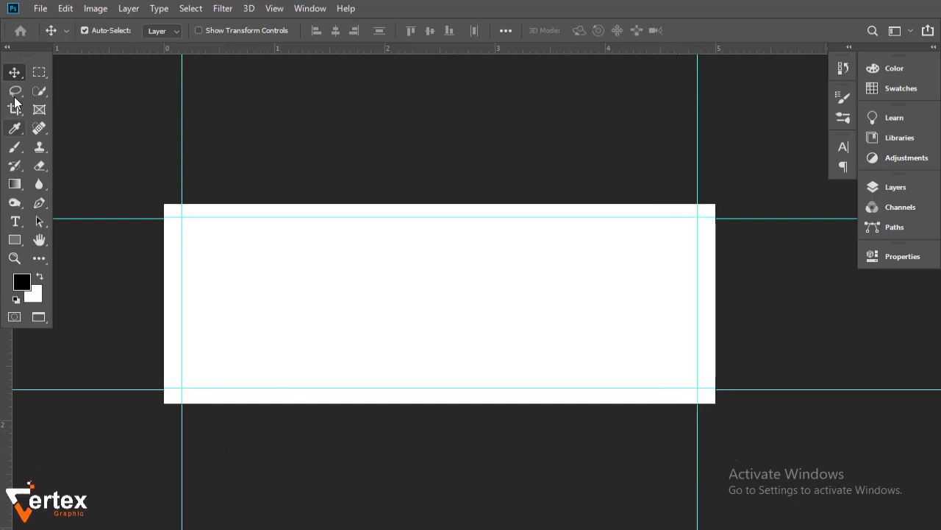
pyautogui.keyDown('ctrl'); pyautogui.click(488, 291); pyautogui.keyUp('ctrl')
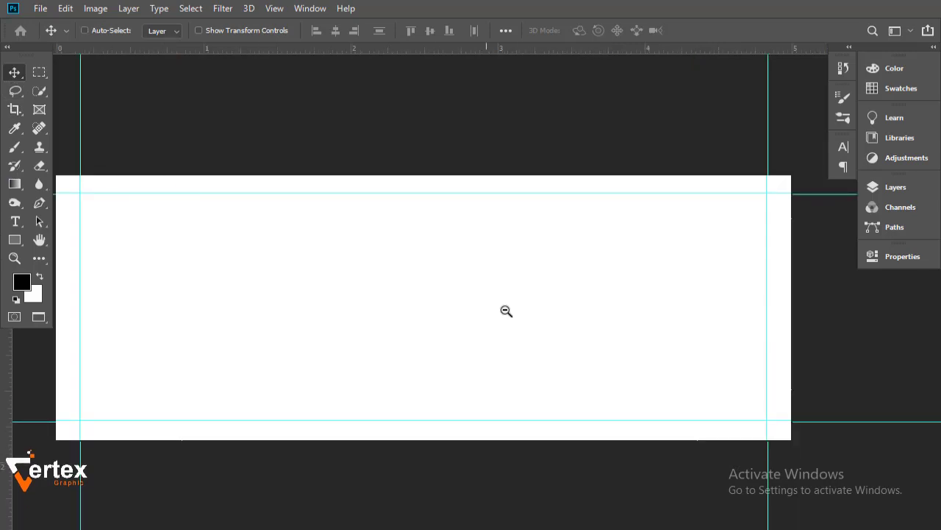
pyautogui.hotkey('ctrl', '-')
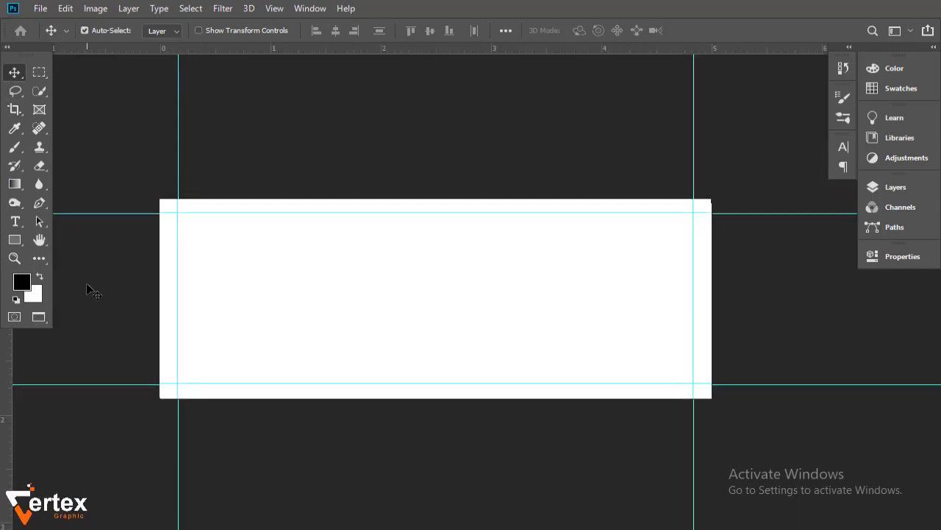
# Start a Pen-tool shape at the canvas centre, bend its first wave curve, and remove the stroke.
pyautogui.click(39, 203)
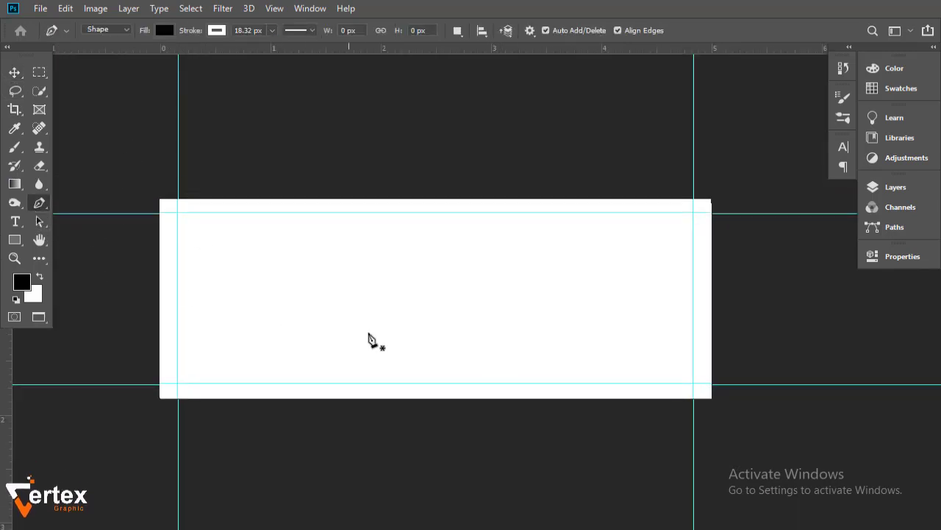
pyautogui.click(450, 317)
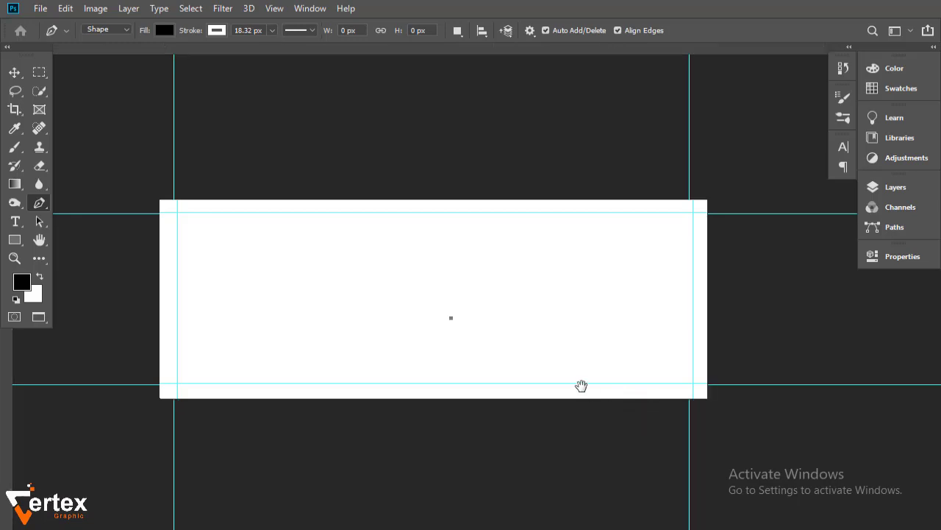
pyautogui.scroll(-1, 592, 394)
pyautogui.hscroll(1, 592, 394)
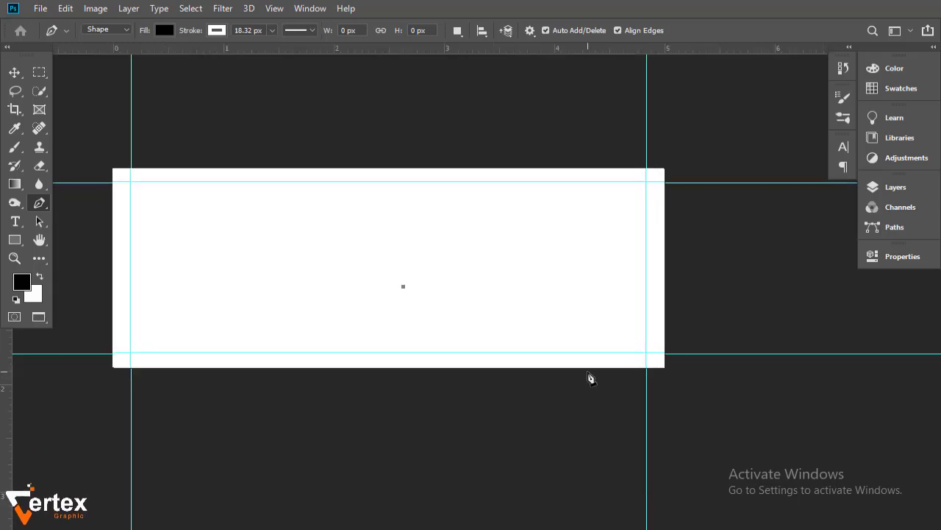
pyautogui.moveTo(602, 386)
pyautogui.mouseDown()
pyautogui.moveTo(688, 504)
pyautogui.moveTo(800, 478)
pyautogui.moveTo(762, 474)
pyautogui.mouseUp()
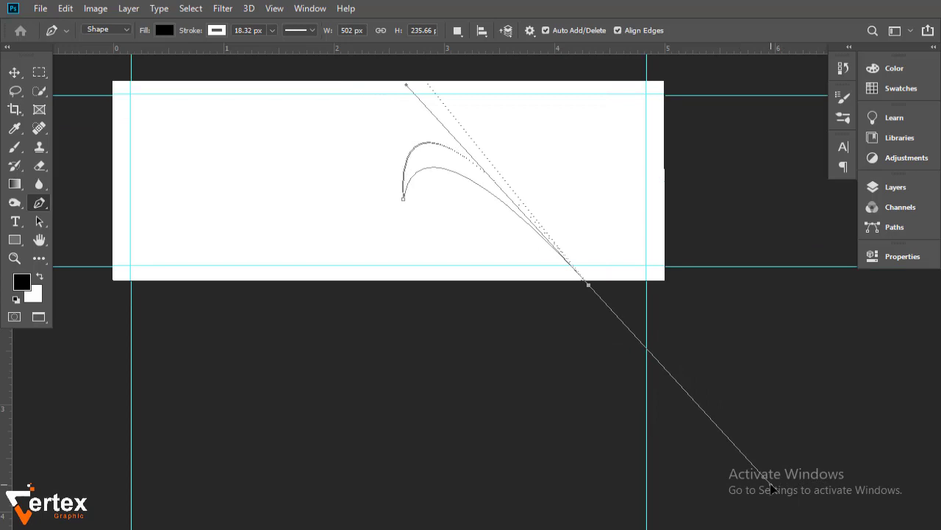
pyautogui.moveTo(770, 489); pyautogui.dragTo(784, 472)
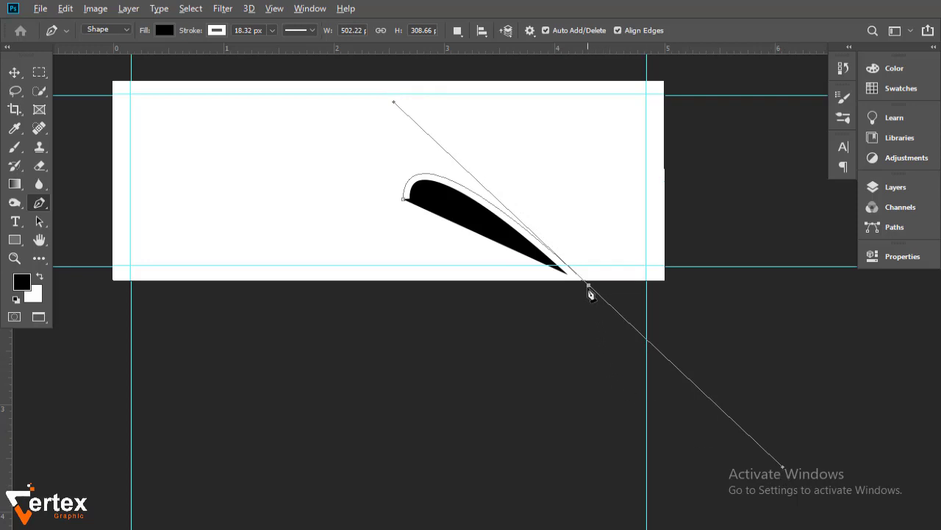
pyautogui.click(217, 33)
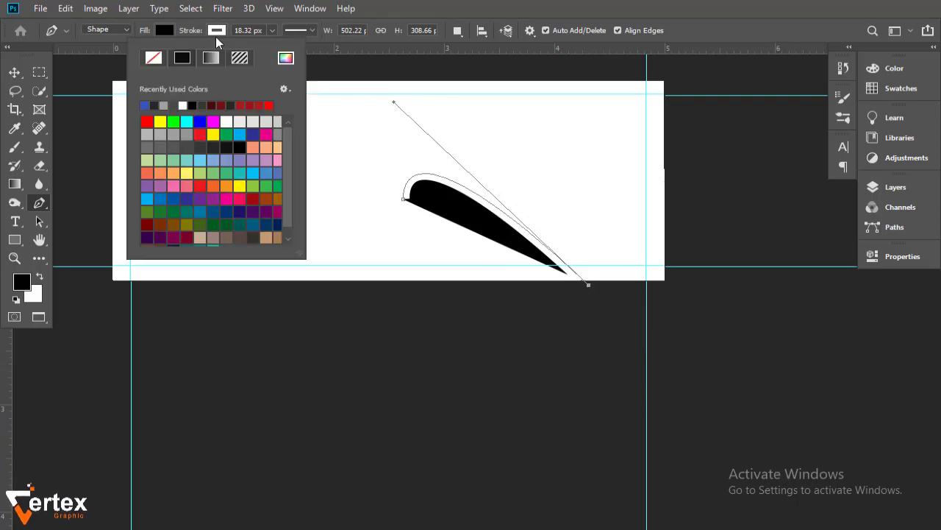
pyautogui.click(153, 59)
pyautogui.click(593, 291)
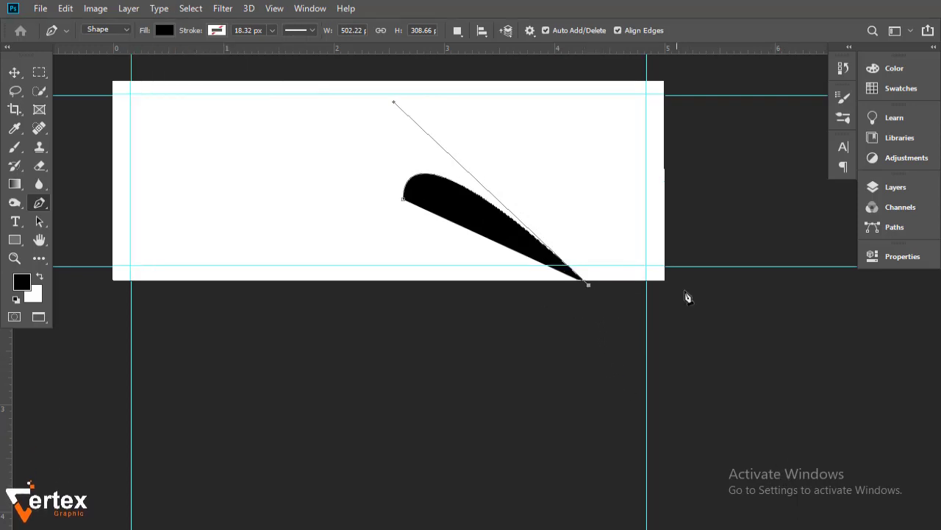
# Close the wave past the bottom-right and top-right corners and refine its upper curve.
pyautogui.moveTo(683, 294); pyautogui.dragTo(690, 333)
pyautogui.click(689, 327)
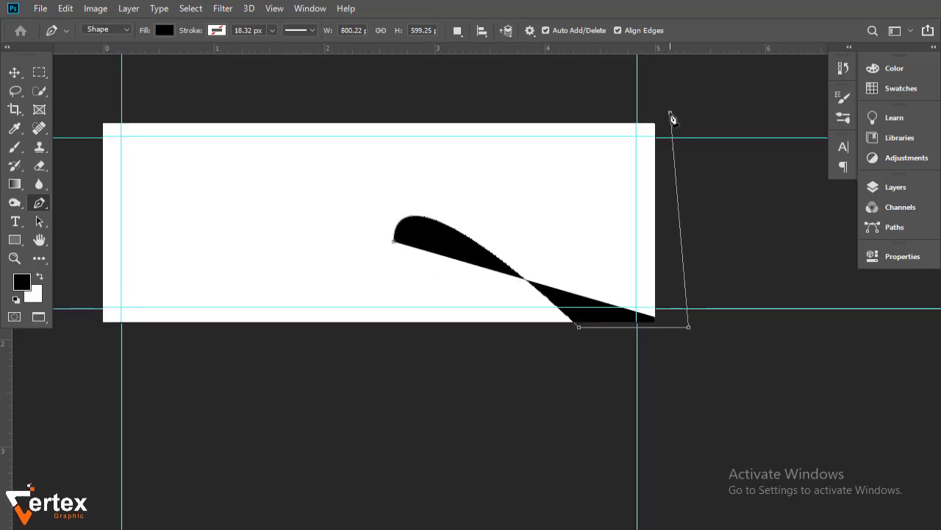
pyautogui.click(670, 114)
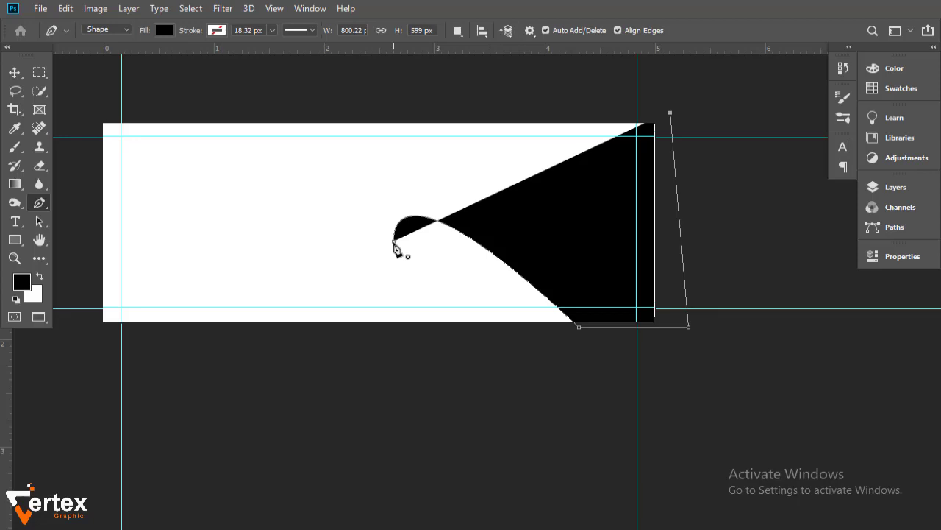
pyautogui.moveTo(408, 266); pyautogui.dragTo(423, 335)
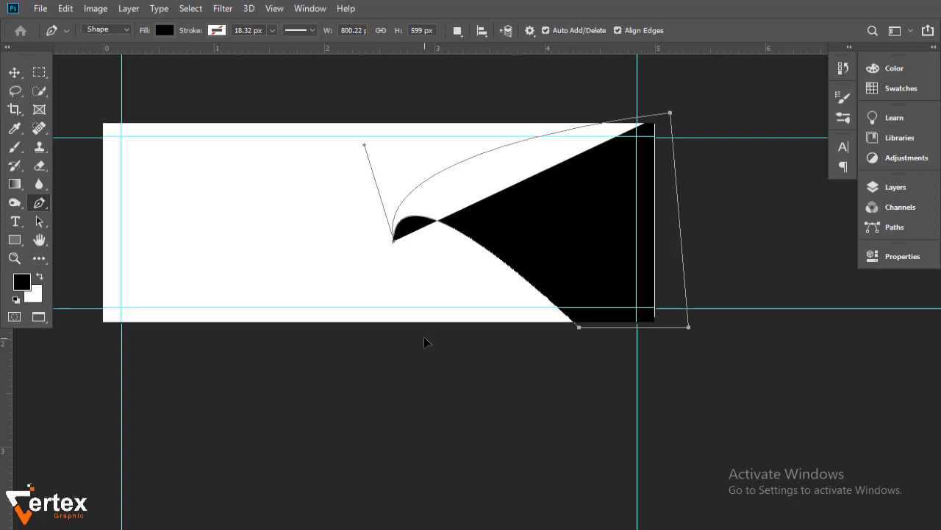
pyautogui.moveTo(423, 335); pyautogui.dragTo(425, 336)
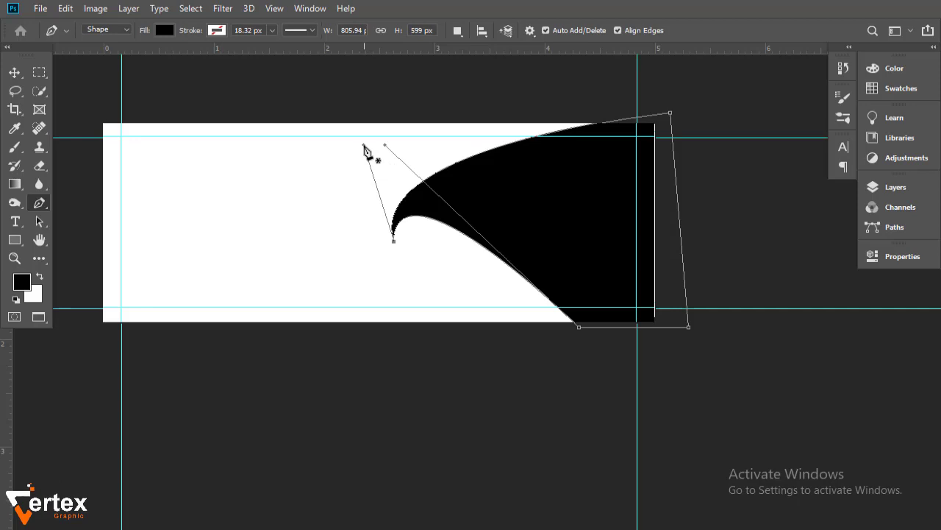
pyautogui.moveTo(363, 145)
pyautogui.mouseDown()
pyautogui.moveTo(358, 159)
pyautogui.moveTo(353, 132)
pyautogui.mouseUp()
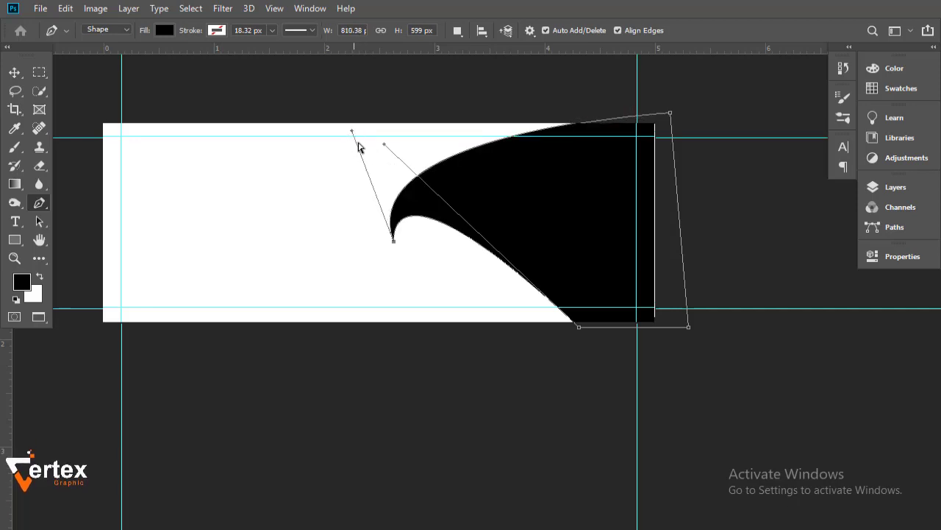
pyautogui.click(20, 76)
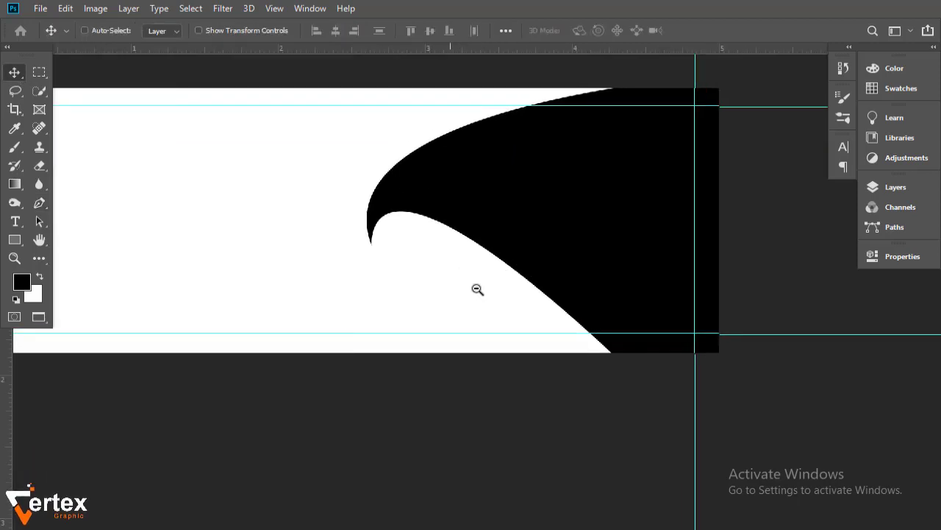
# Recolour the Shape 1 wave fill to golden yellow #ffba00 from its layer thumbnail.
pyautogui.moveTo(477, 290); pyautogui.dragTo(516, 302)
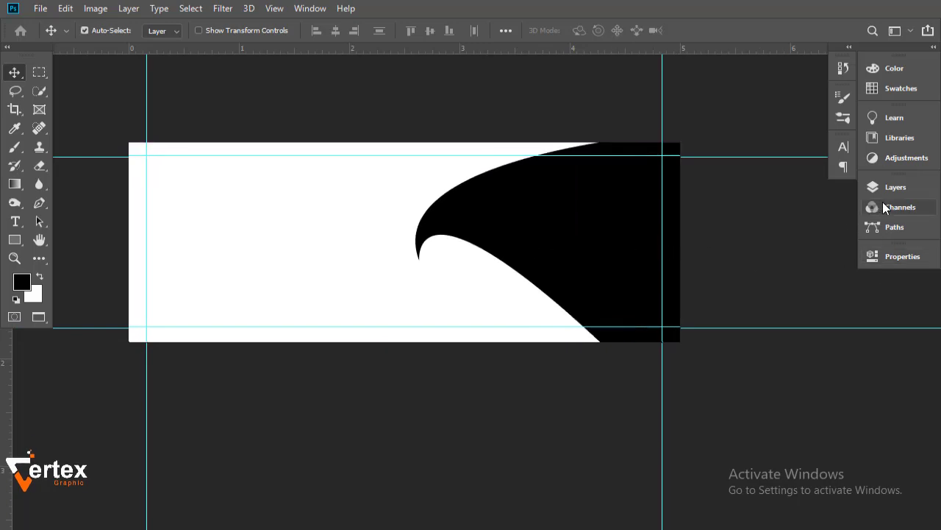
pyautogui.click(918, 190)
pyautogui.doubleClick(713, 264)
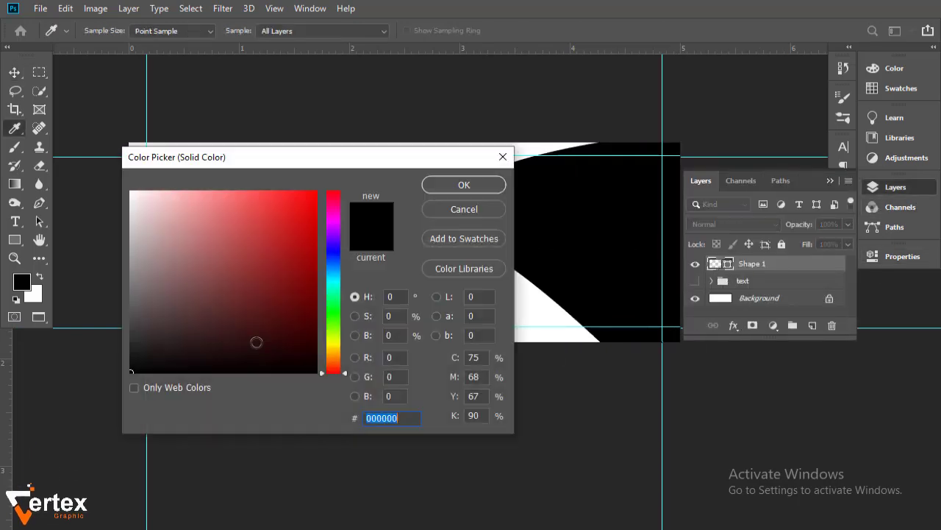
pyautogui.click(333, 354)
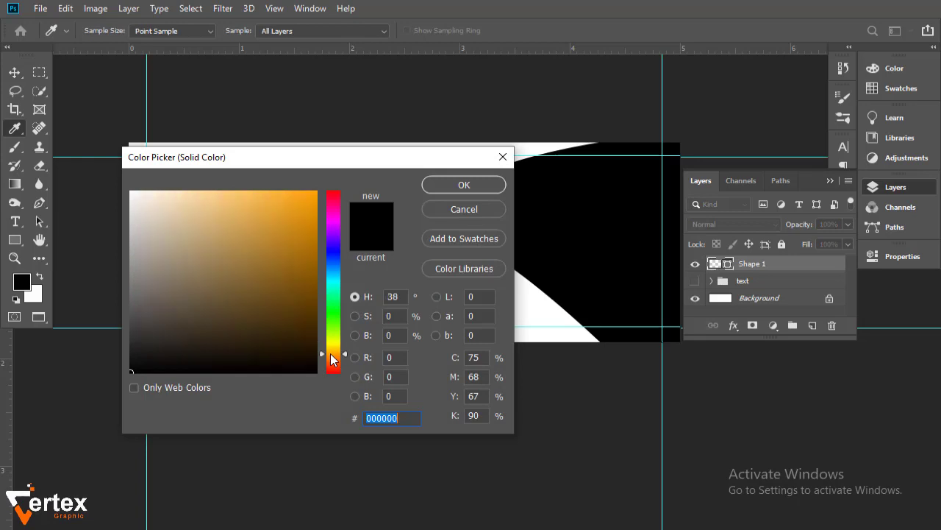
pyautogui.click(316, 206)
pyautogui.moveTo(321, 192); pyautogui.dragTo(321, 182)
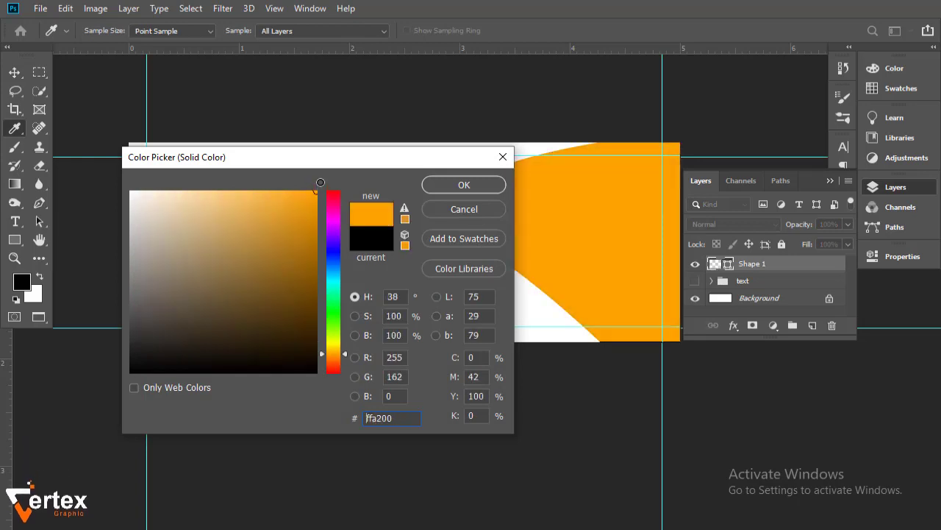
pyautogui.click(339, 351)
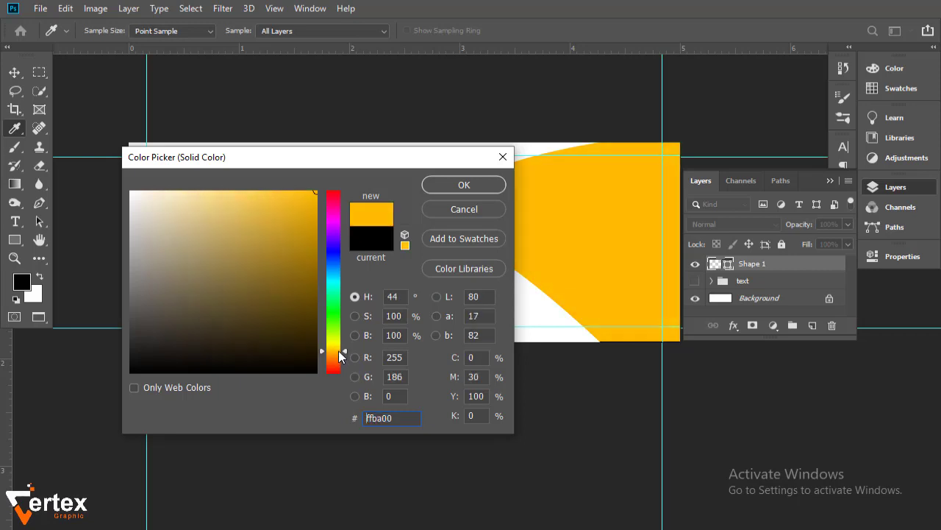
pyautogui.click(482, 185)
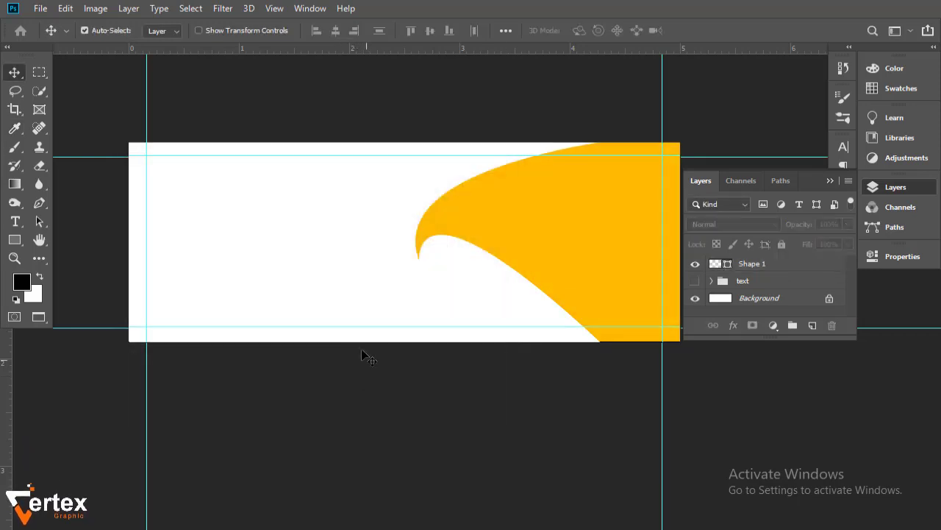
# Start a new pen shape at the orange curl's tip.
pyautogui.click(39, 203)
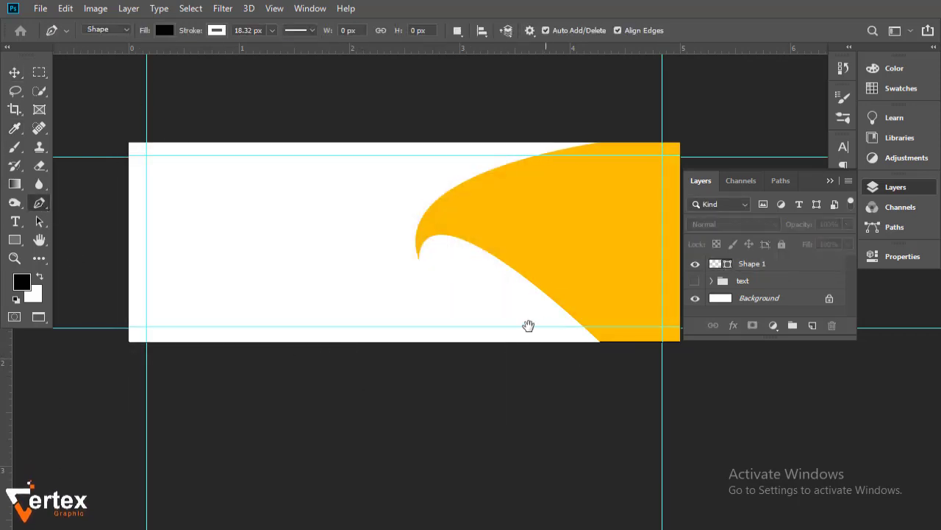
pyautogui.moveTo(530, 326); pyautogui.dragTo(401, 328)
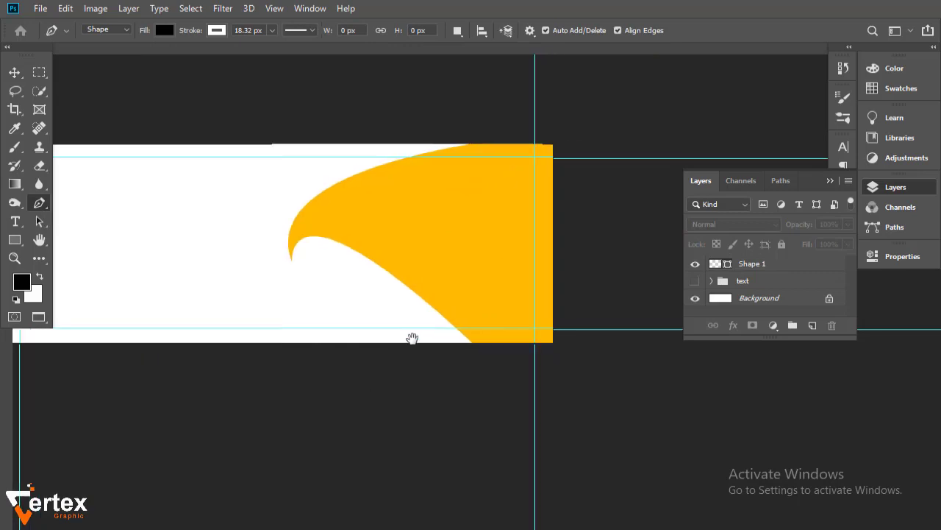
pyautogui.keyDown('ctrl'); pyautogui.click(302, 267); pyautogui.keyUp('ctrl')
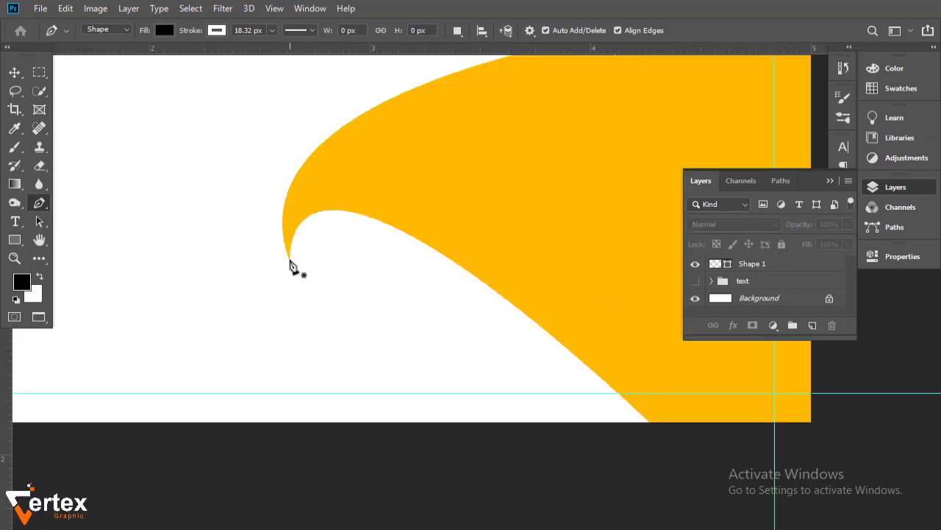
pyautogui.click(291, 264)
pyautogui.keyDown('alt'); pyautogui.click(378, 287); pyautogui.keyUp('alt')
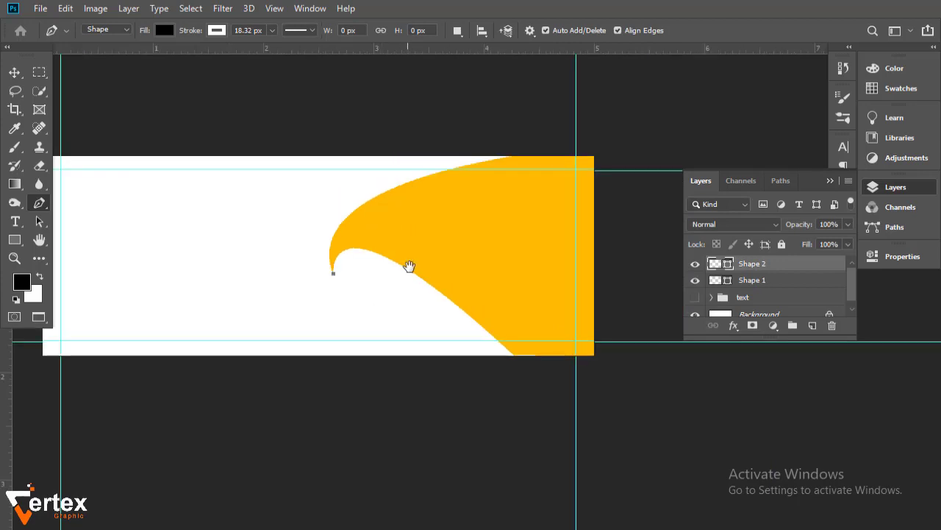
pyautogui.moveTo(410, 267); pyautogui.dragTo(425, 284)
pyautogui.hotkey('ctrl', 'r')
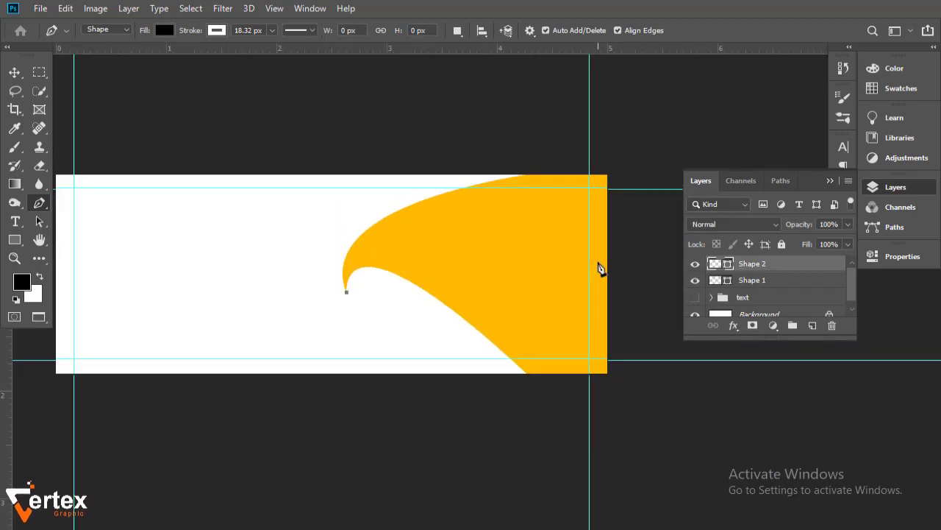
pyautogui.keyDown('alt'); pyautogui.click(540, 260); pyautogui.keyUp('alt')
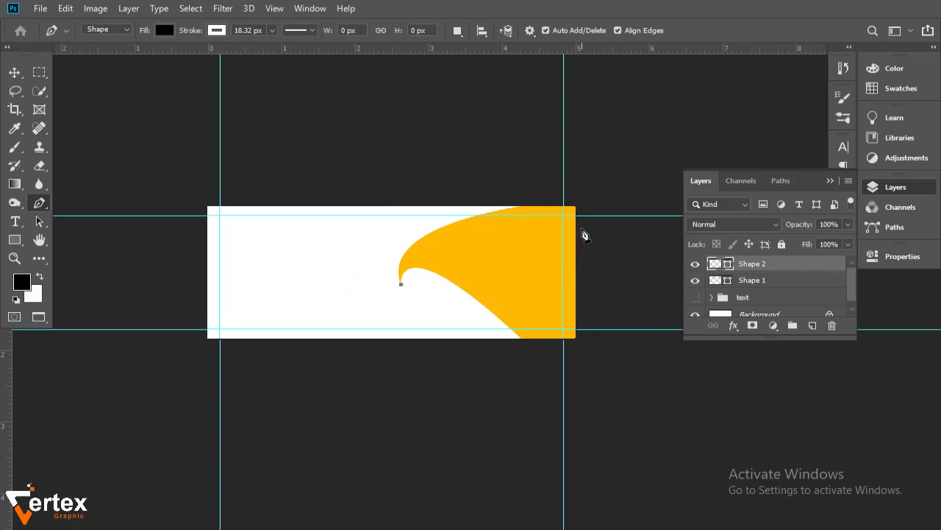
# Extend the black band to the banner's right edge with no stroke and a corner point above.
pyautogui.moveTo(583, 225); pyautogui.dragTo(803, 243)
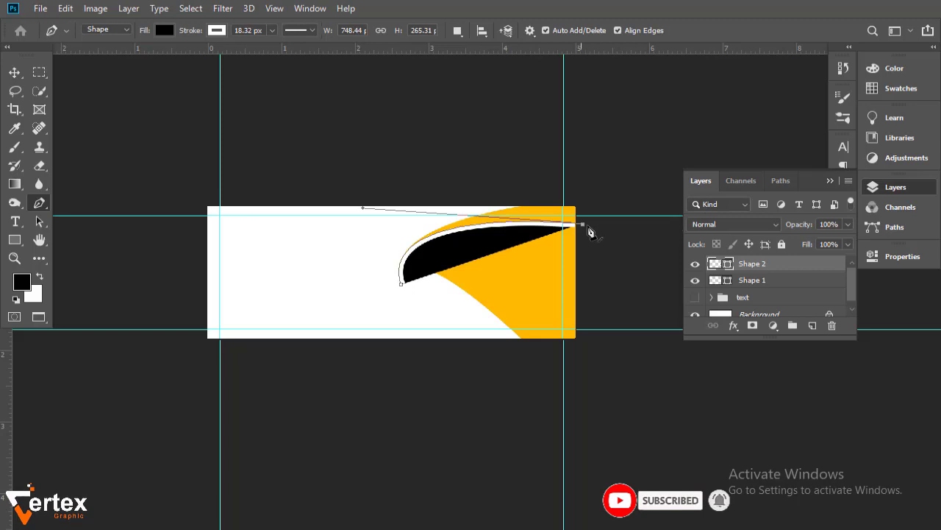
pyautogui.click(210, 41)
pyautogui.click(172, 63)
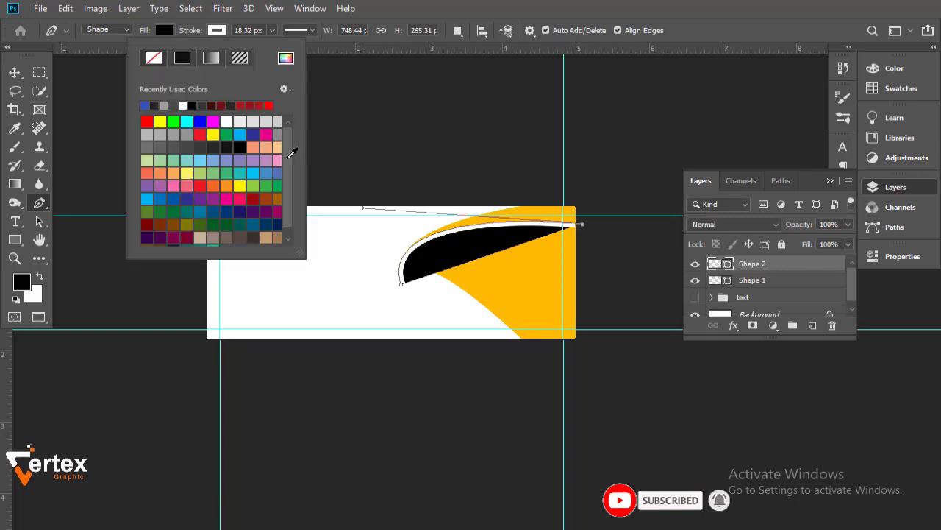
pyautogui.click(586, 232)
pyautogui.click(586, 191)
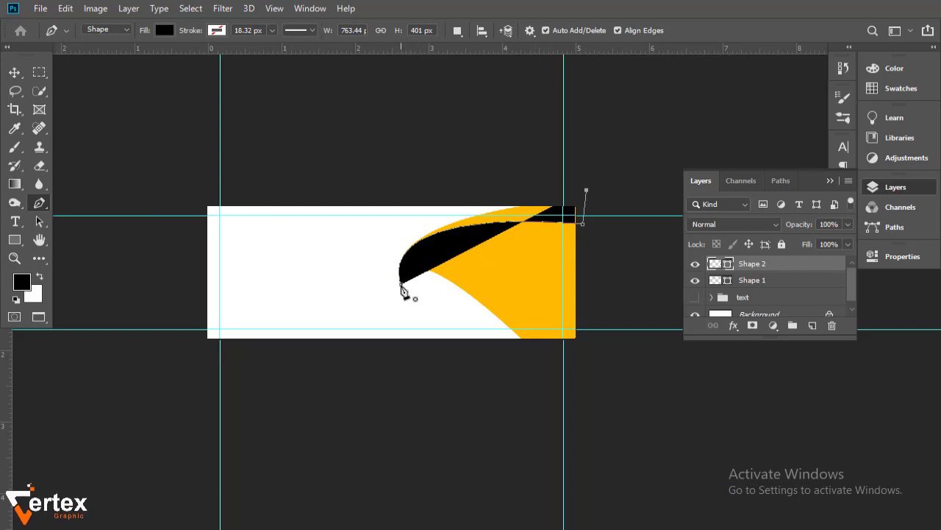
pyautogui.moveTo(470, 359); pyautogui.dragTo(438, 375)
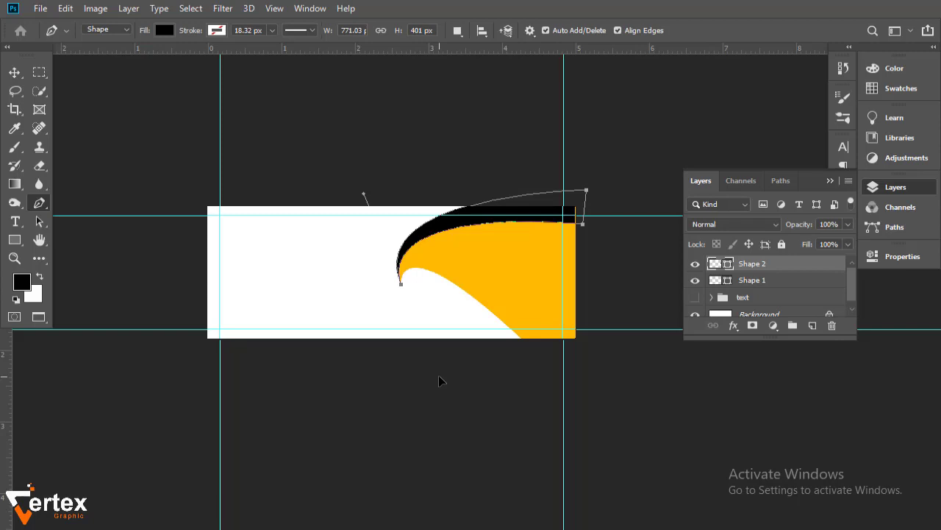
# Lower the band's end point to reshape its bottom edge and finish the path.
pyautogui.scroll(1, 456, 269)
pyautogui.moveTo(492, 277); pyautogui.dragTo(425, 314)
pyautogui.hotkey('ctrl', 'r')
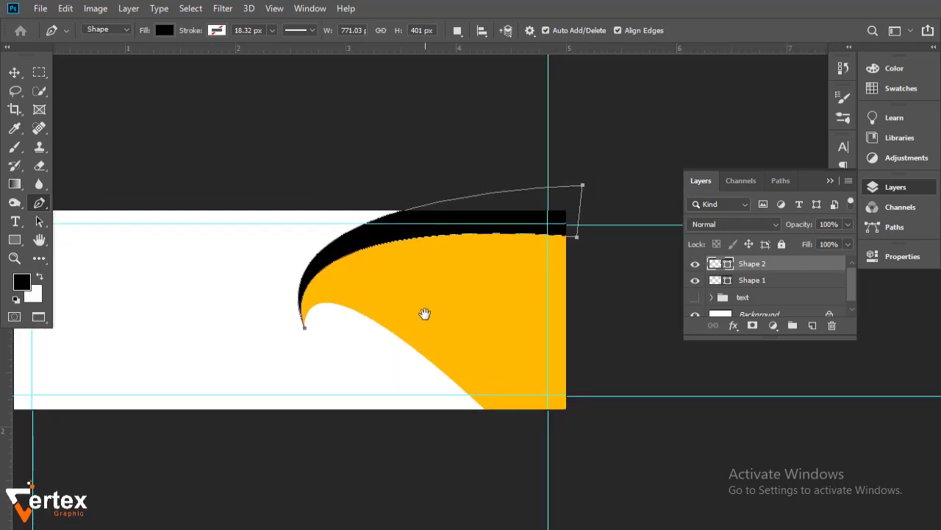
pyautogui.click(593, 267)
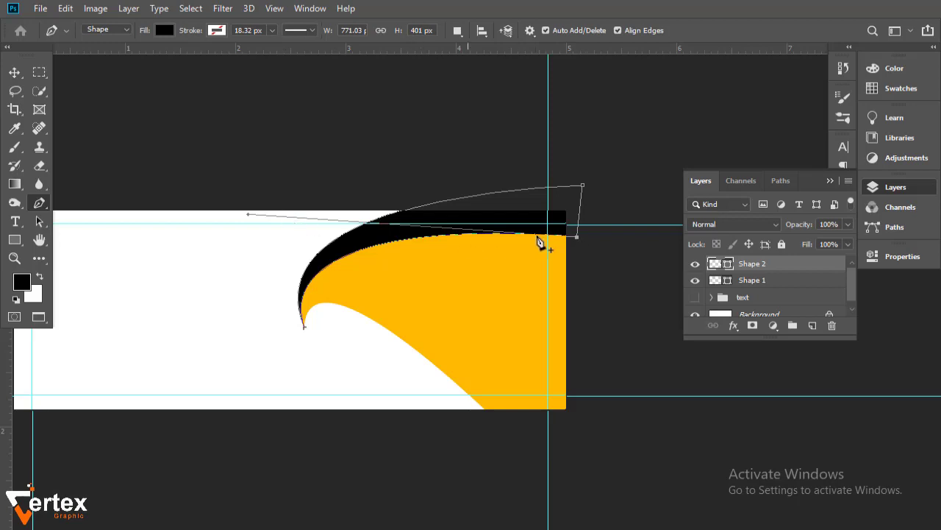
pyautogui.moveTo(578, 241); pyautogui.dragTo(578, 250)
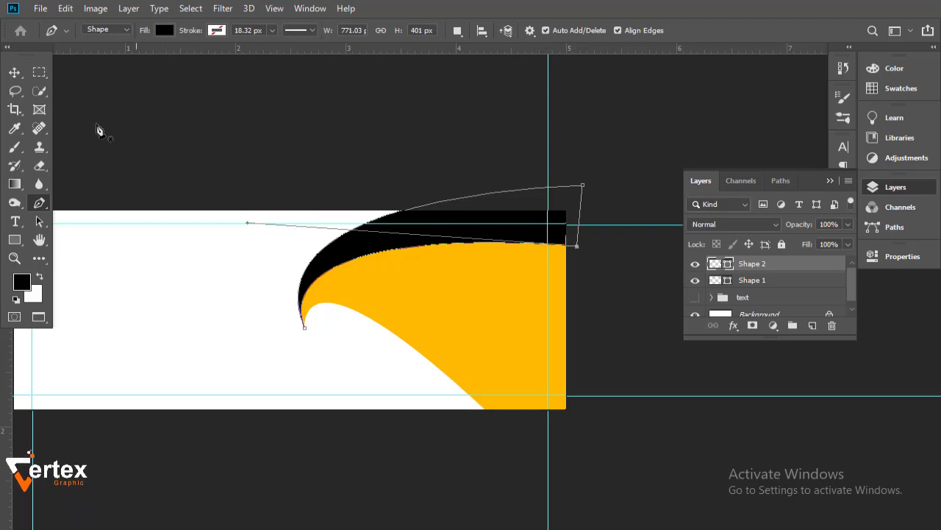
pyautogui.click(14, 72)
# Inspect the black band around the curl and select the Shape 2 layer.
pyautogui.keyDown('ctrl'); pyautogui.keyDown('alt'); pyautogui.click(570, 286); pyautogui.keyUp('alt'); pyautogui.keyUp('ctrl')
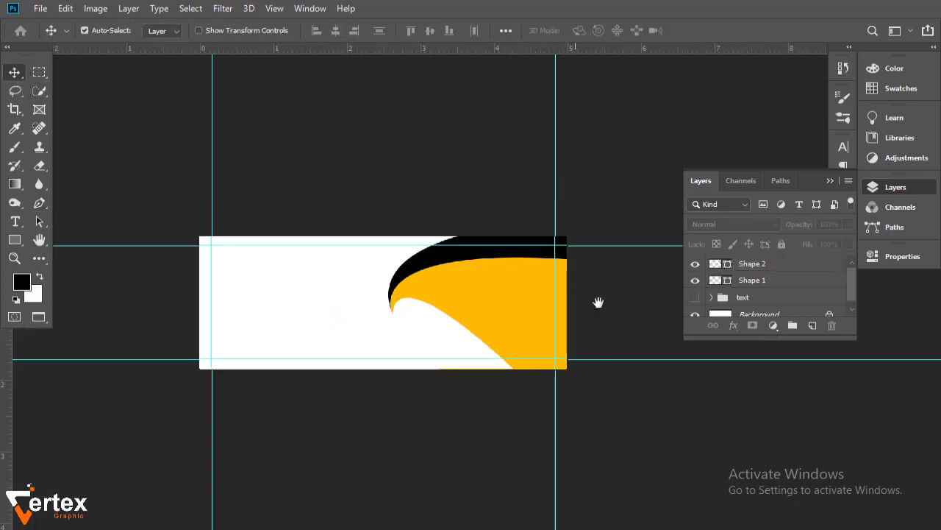
pyautogui.keyDown('ctrl'); pyautogui.click(486, 275); pyautogui.keyUp('ctrl')
pyautogui.keyDown('ctrl'); pyautogui.click(520, 299); pyautogui.keyUp('ctrl')
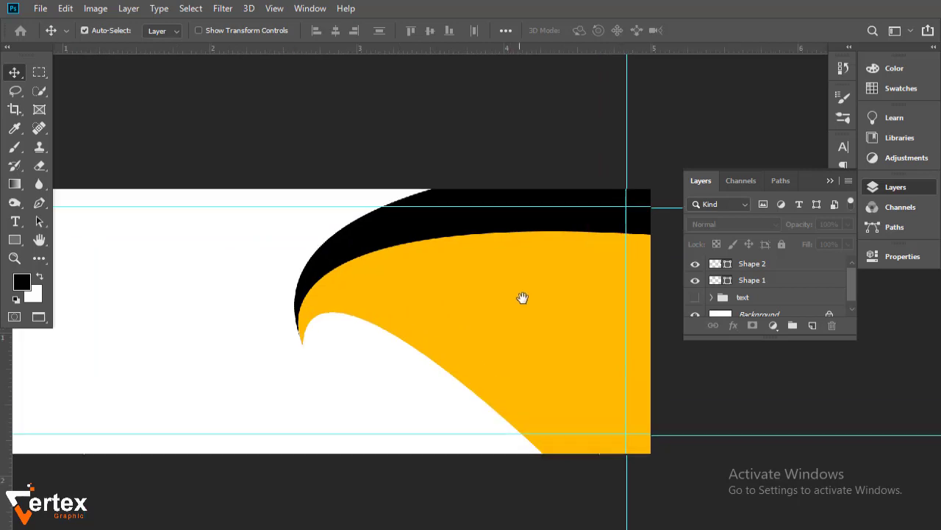
pyautogui.keyDown('ctrl'); pyautogui.click(390, 330); pyautogui.keyUp('ctrl')
pyautogui.click(275, 217)
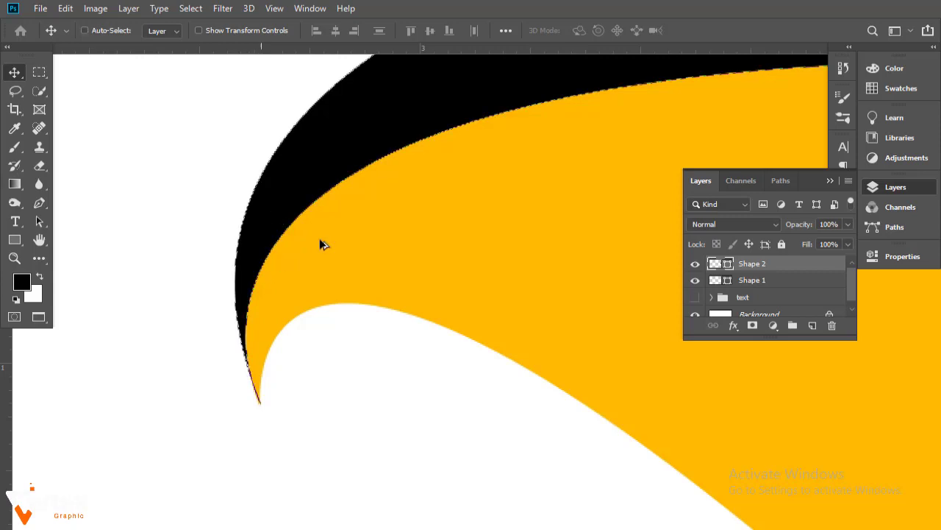
pyautogui.keyDown('ctrl'); pyautogui.keyDown('alt'); pyautogui.click(380, 254); pyautogui.keyUp('alt'); pyautogui.keyUp('ctrl')
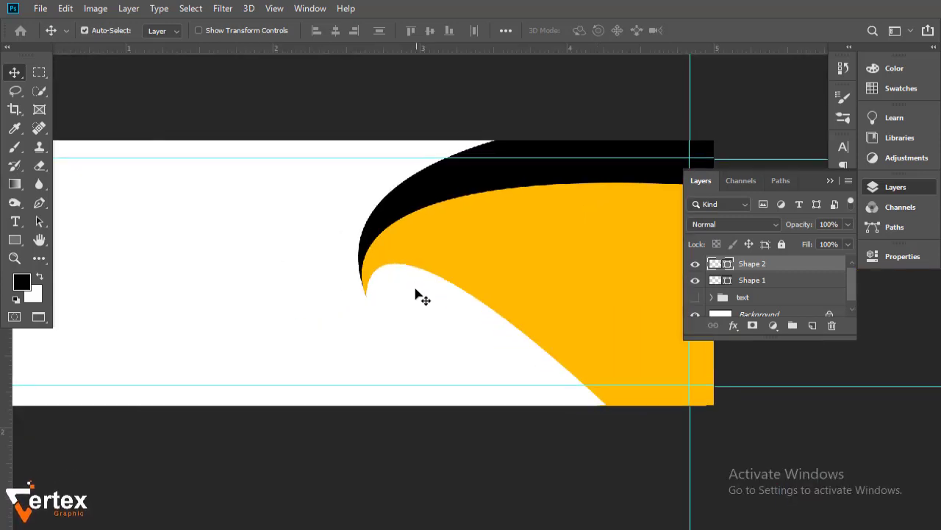
pyautogui.keyDown('ctrl'); pyautogui.keyDown('alt'); pyautogui.click(424, 313); pyautogui.keyUp('alt'); pyautogui.keyUp('ctrl')
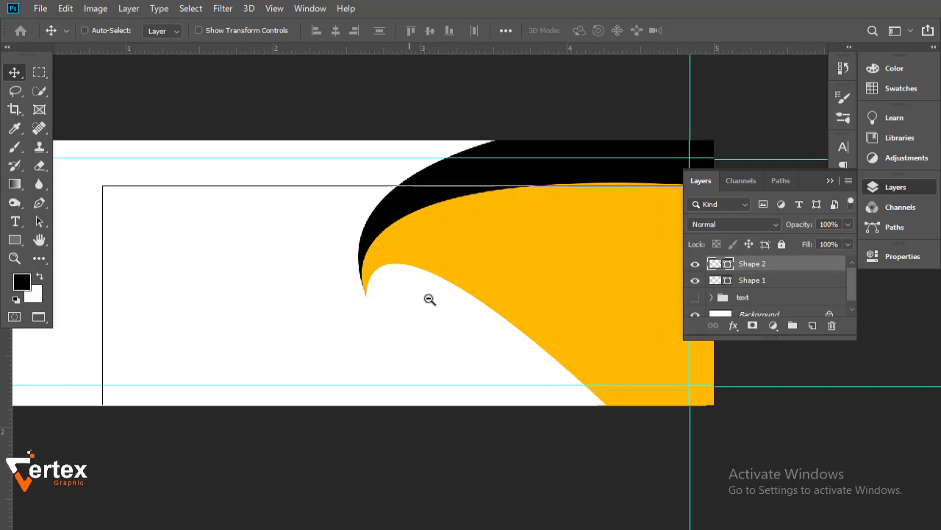
pyautogui.hotkey('ctrl', 'r')
# Deselect layers and start a new pen shape at the curl tip.
pyautogui.click(90, 296)
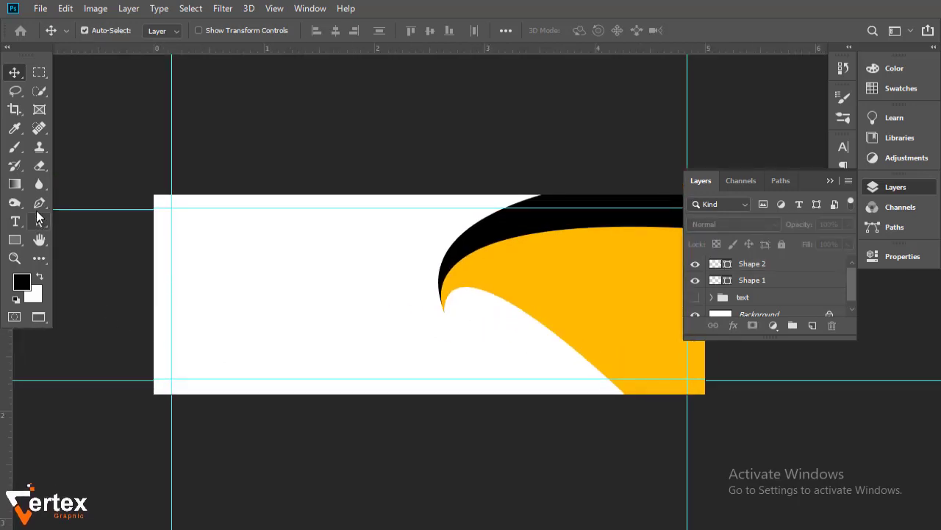
pyautogui.click(39, 203)
pyautogui.keyDown('ctrl'); pyautogui.click(479, 331); pyautogui.keyUp('ctrl')
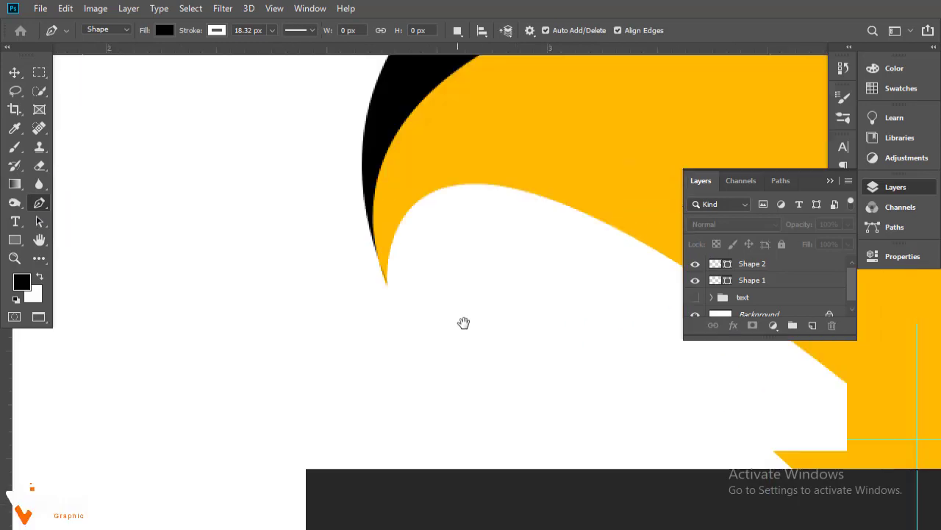
pyautogui.keyDown('ctrl'); pyautogui.click(519, 368); pyautogui.keyUp('ctrl')
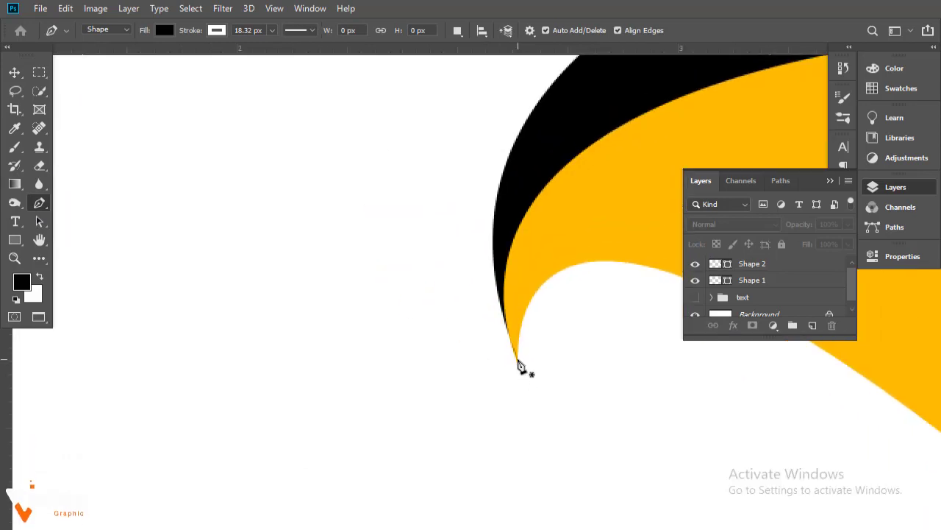
pyautogui.click(519, 368)
pyautogui.keyDown('alt'); pyautogui.click(452, 378); pyautogui.keyUp('alt')
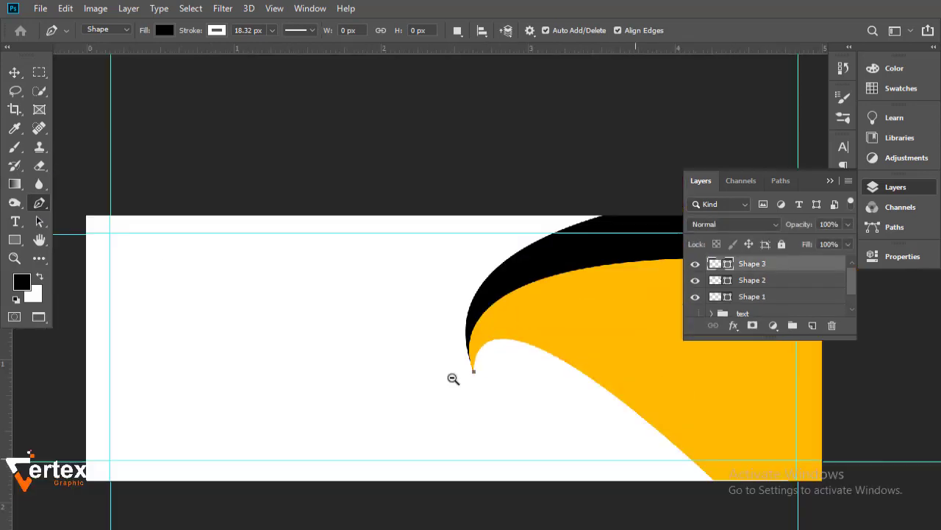
pyautogui.moveTo(489, 316); pyautogui.dragTo(537, 252)
pyautogui.hotkey('ctrl', 'r')
pyautogui.hotkey('ctrl', '-')
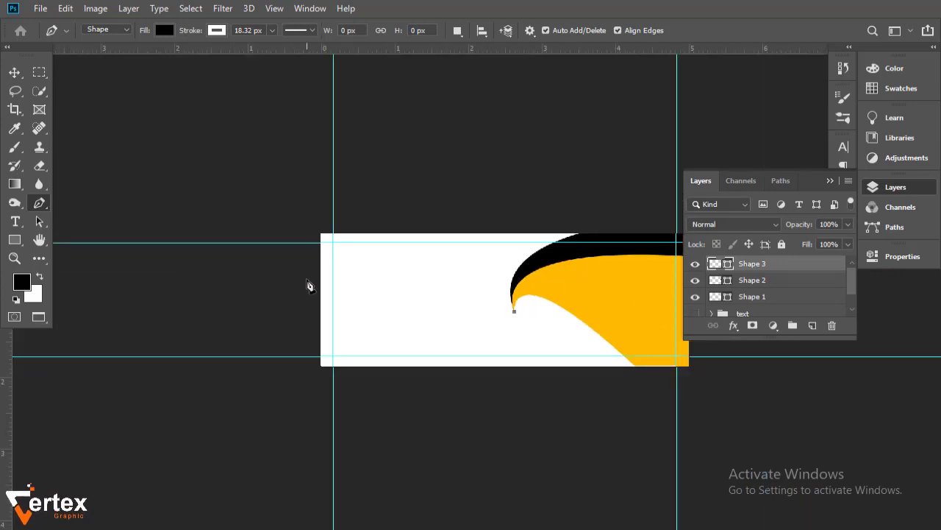
# Curve the path to a sharp corner at the left edge and back to the curl tip, thinning it.
pyautogui.moveTo(305, 289); pyautogui.dragTo(207, 345)
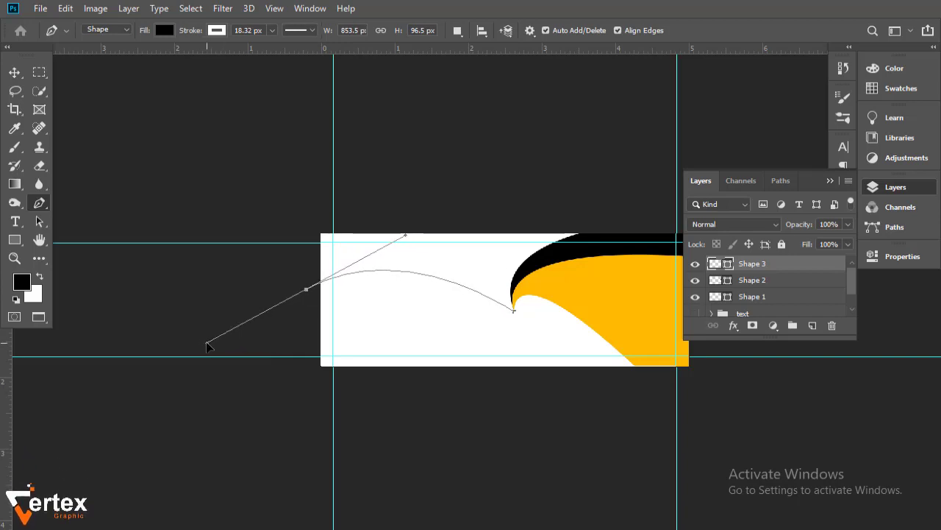
pyautogui.moveTo(207, 346); pyautogui.dragTo(207, 342)
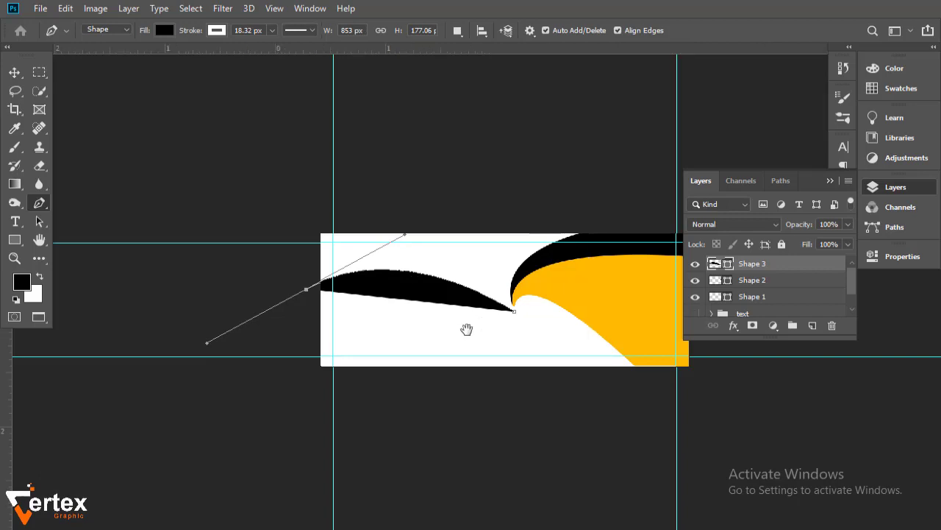
pyautogui.hotkey('ctrl', '+')
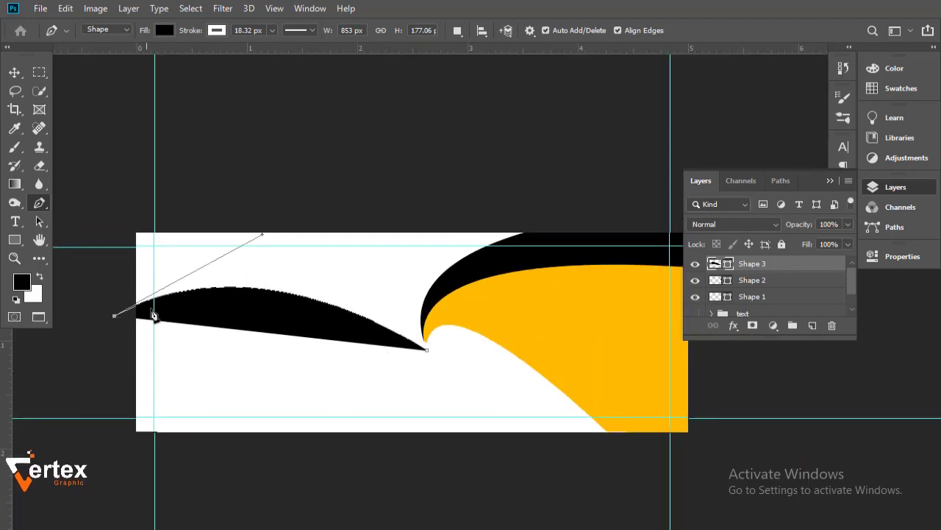
pyautogui.keyDown('alt'); pyautogui.click(115, 316); pyautogui.keyUp('alt')
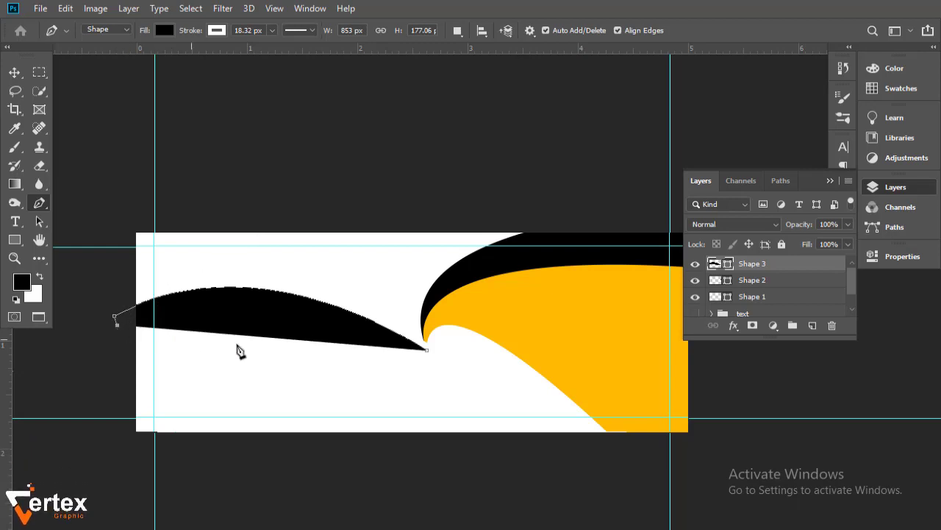
pyautogui.keyDown('ctrl'); pyautogui.click(427, 352); pyautogui.keyUp('ctrl')
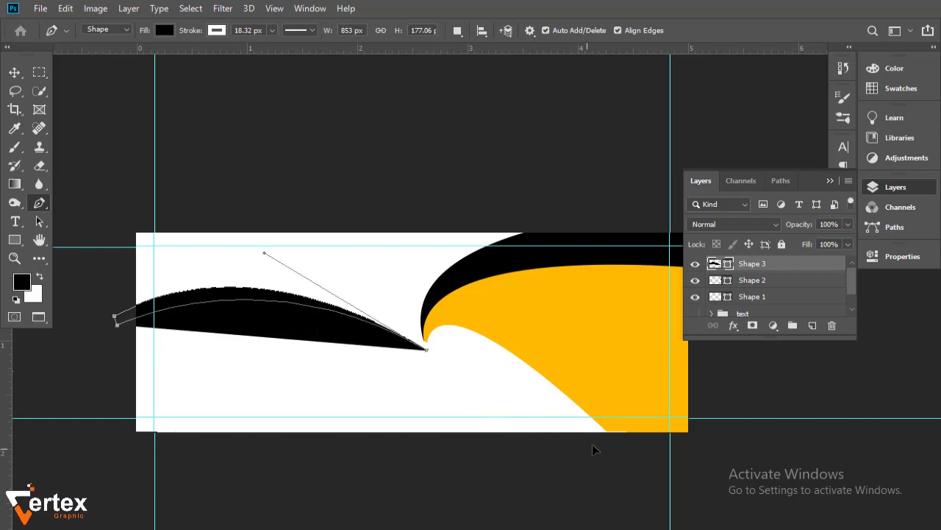
pyautogui.moveTo(264, 253); pyautogui.dragTo(233, 247)
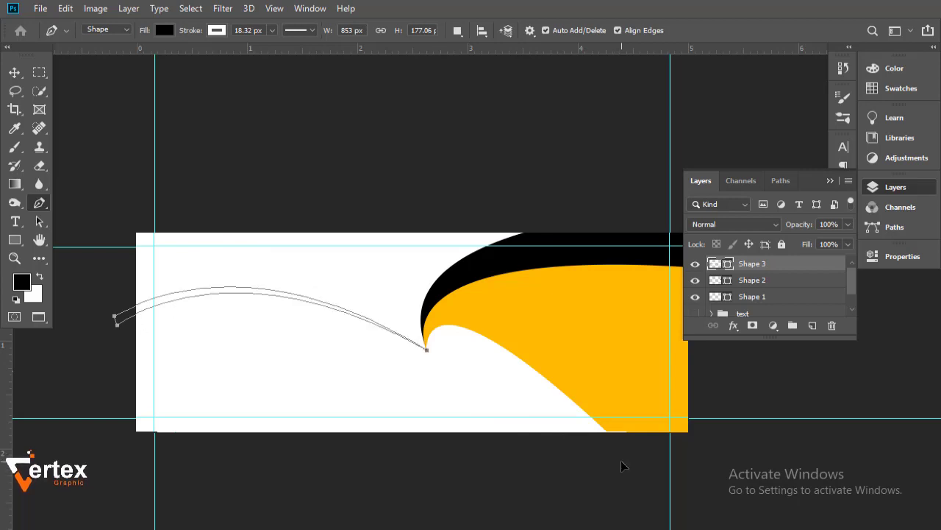
# Commit the thin swoosh shape and switch to the Move tool.
pyautogui.click(164, 30)
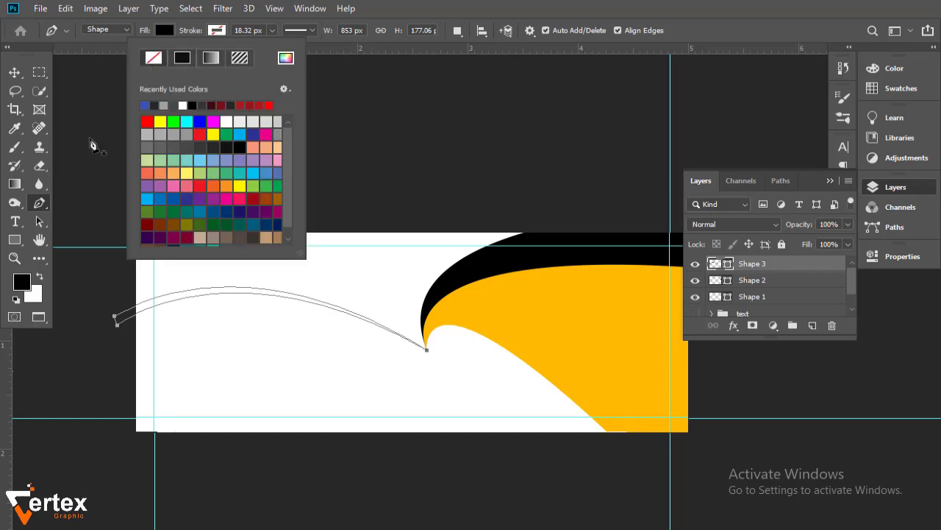
pyautogui.hotkey('ctrl', 'z')
pyautogui.press('Escape')
pyautogui.press('v')
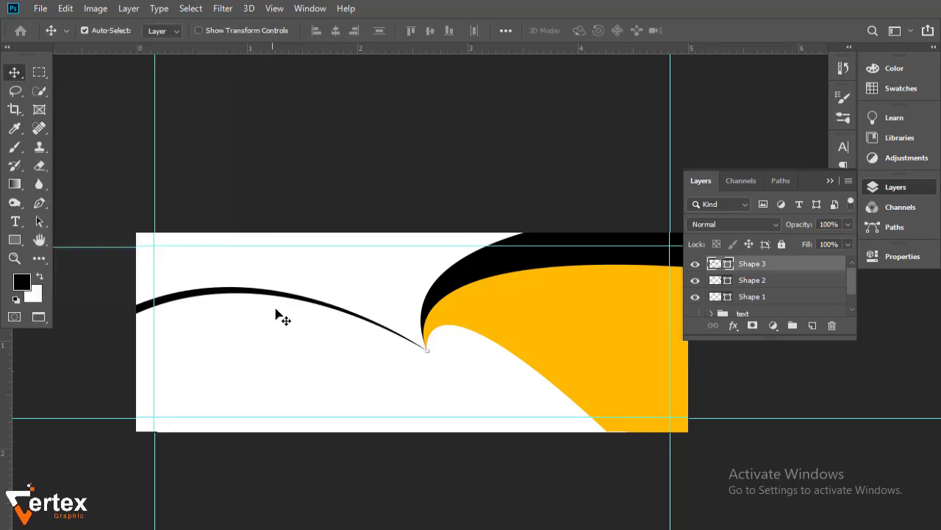
pyautogui.click(494, 345)
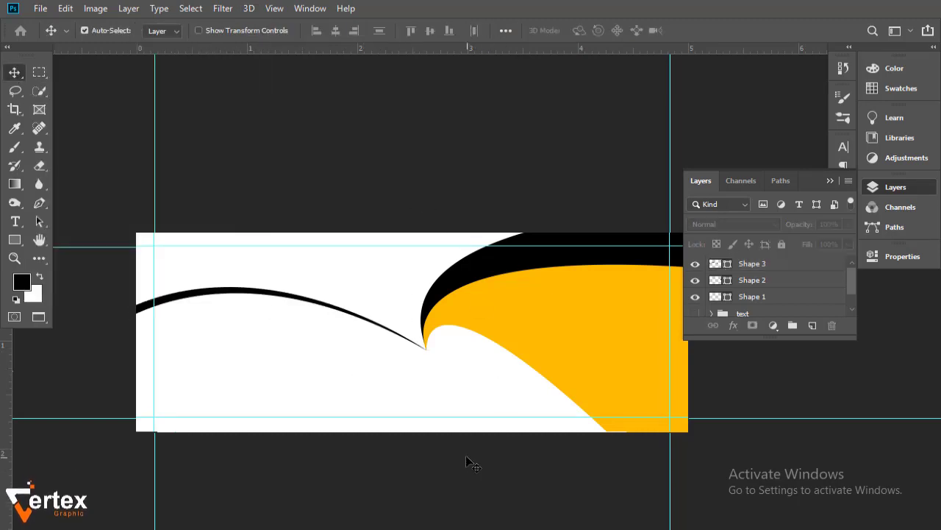
# Drag Shape 3's tip handle and upper anchor so the arc curves smoothly and tapers thinner.
pyautogui.keyDown('ctrl'); pyautogui.click(463, 370); pyautogui.keyUp('ctrl')
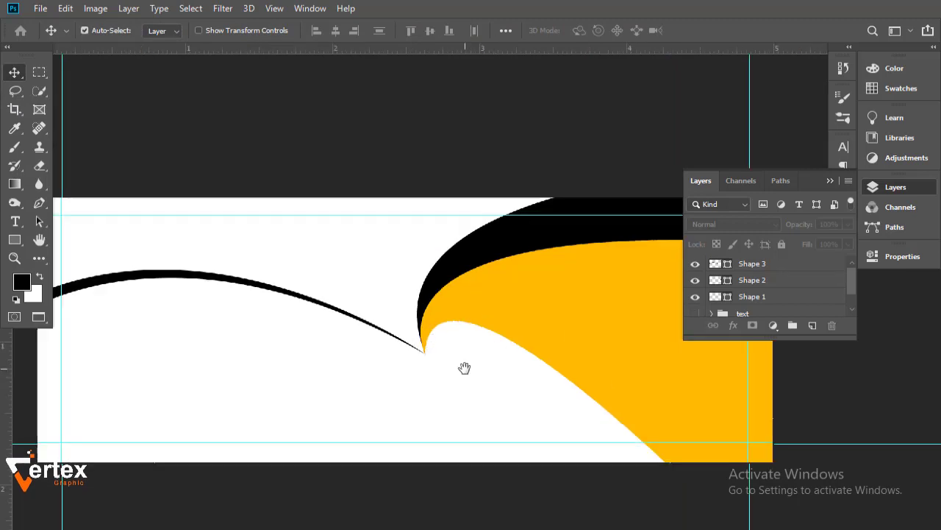
pyautogui.hotkey('ctrl', 'r')
pyautogui.click(40, 207)
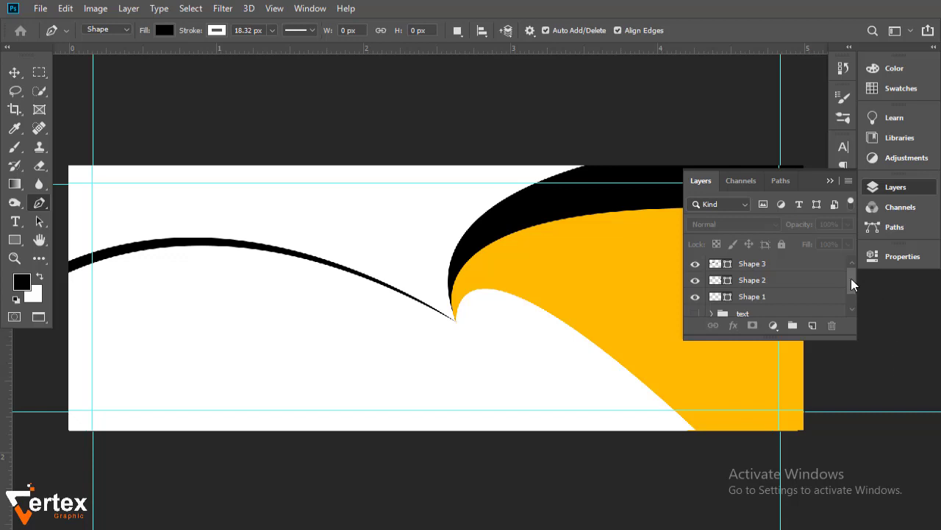
pyautogui.click(785, 272)
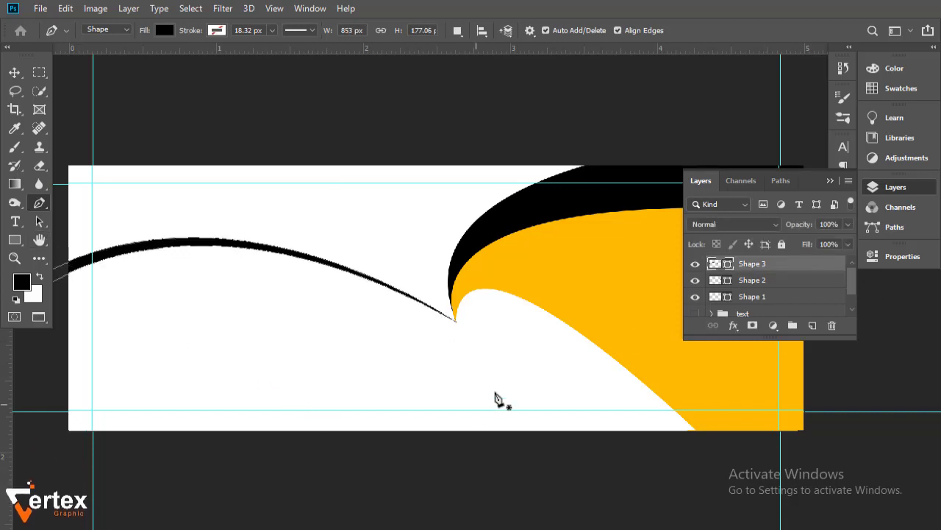
pyautogui.moveTo(496, 345); pyautogui.dragTo(428, 295)
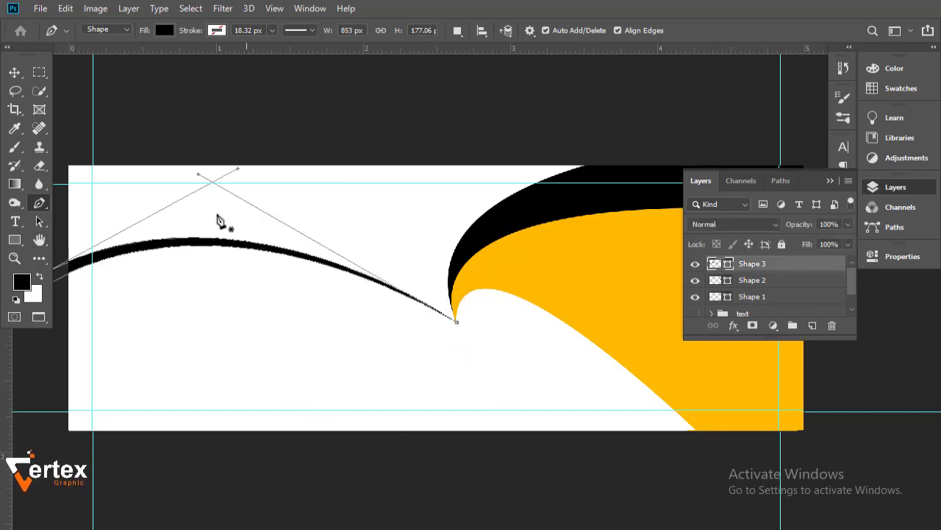
pyautogui.moveTo(202, 176)
pyautogui.mouseDown()
pyautogui.moveTo(248, 167)
pyautogui.moveTo(204, 177)
pyautogui.moveTo(234, 164)
pyautogui.moveTo(286, 167)
pyautogui.mouseUp()
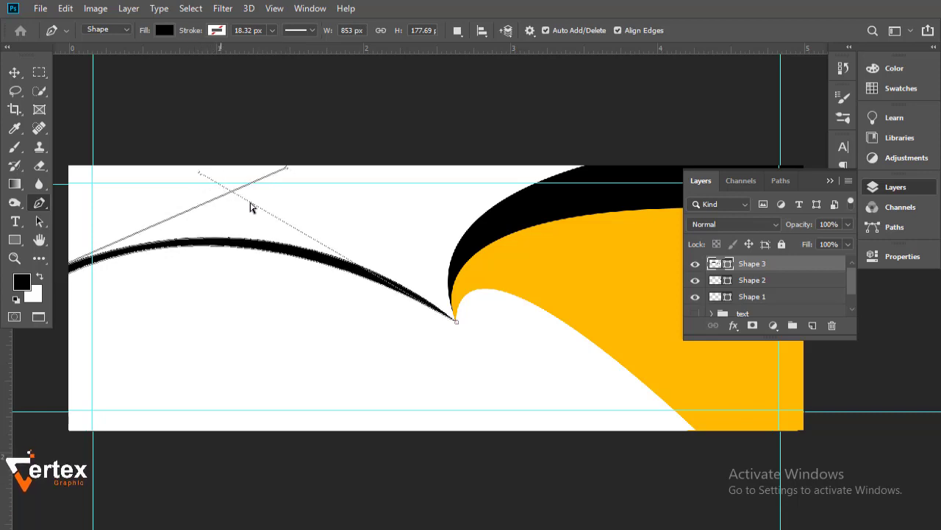
pyautogui.click(192, 169)
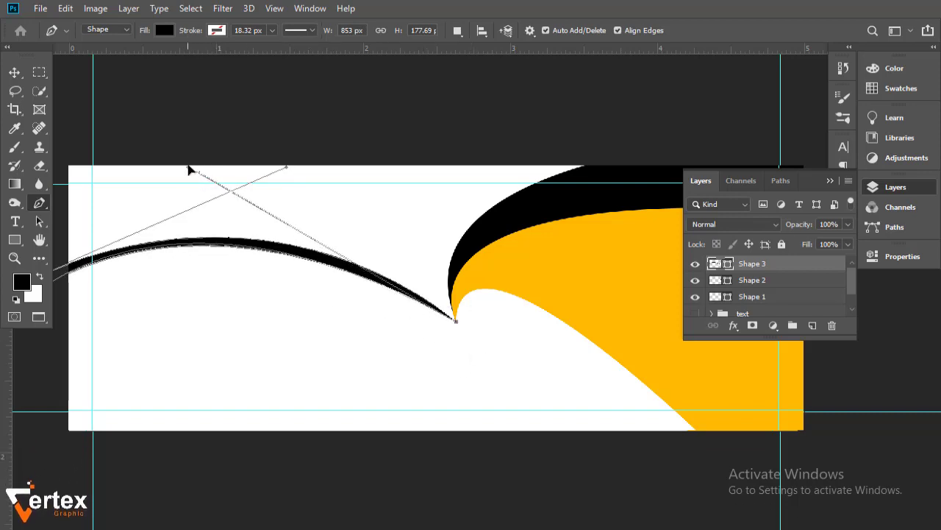
pyautogui.moveTo(207, 170); pyautogui.dragTo(236, 174)
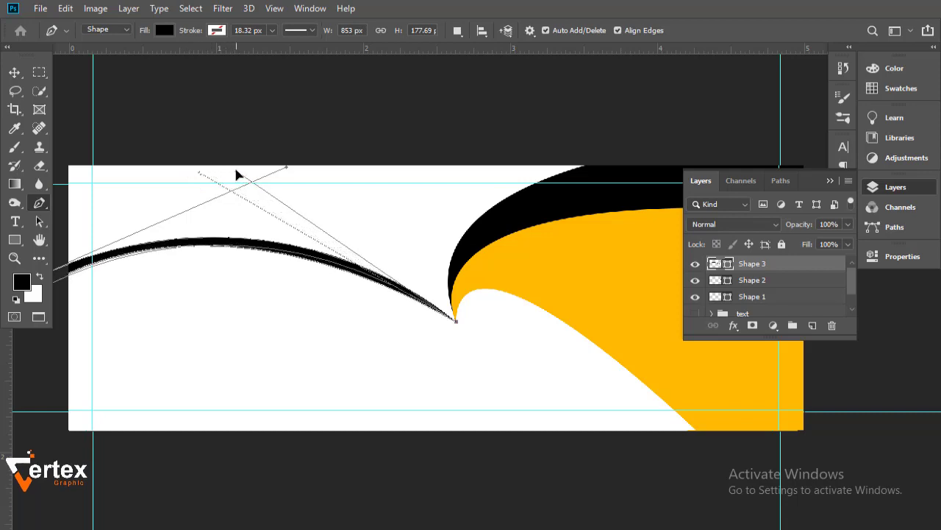
pyautogui.click(14, 72)
pyautogui.click(368, 142)
# Pan and zoom the view to frame the banner's wave tips.
pyautogui.scroll(-1, 519, 315)
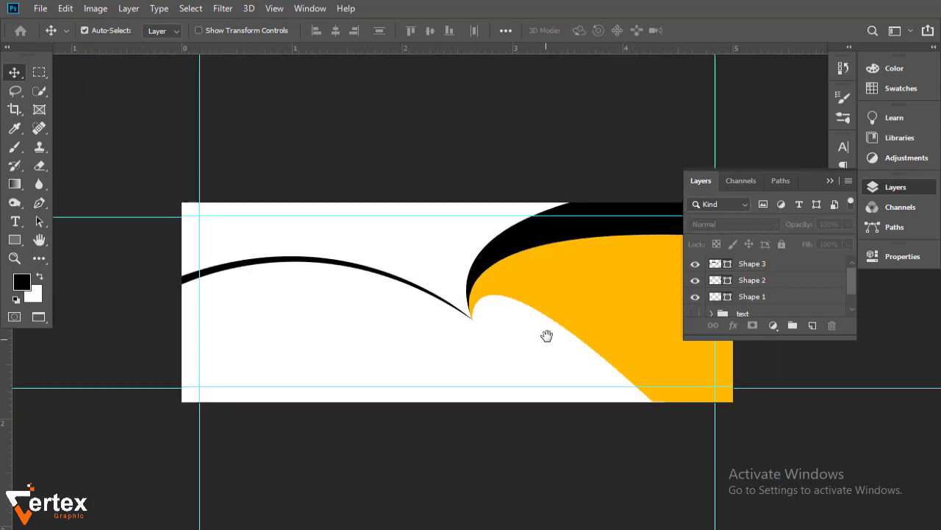
pyautogui.moveTo(546, 335); pyautogui.dragTo(545, 304)
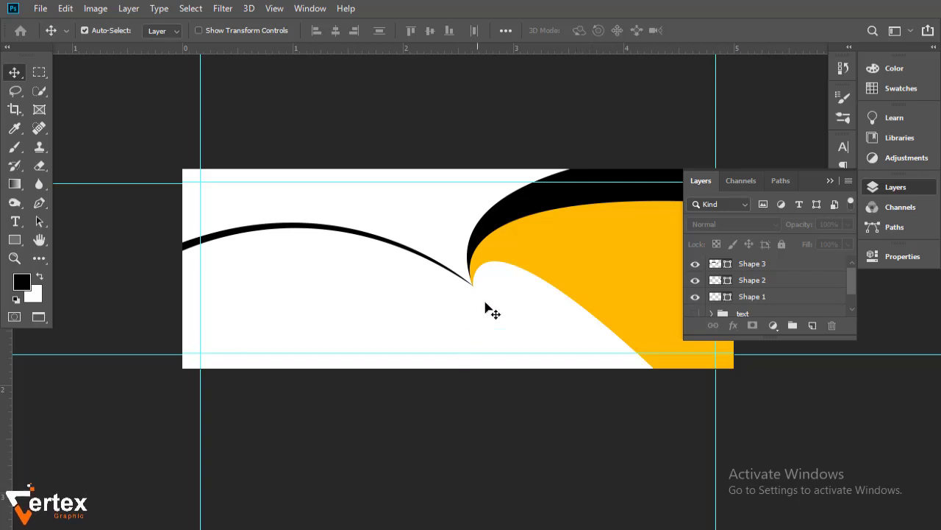
pyautogui.moveTo(485, 307); pyautogui.dragTo(449, 309)
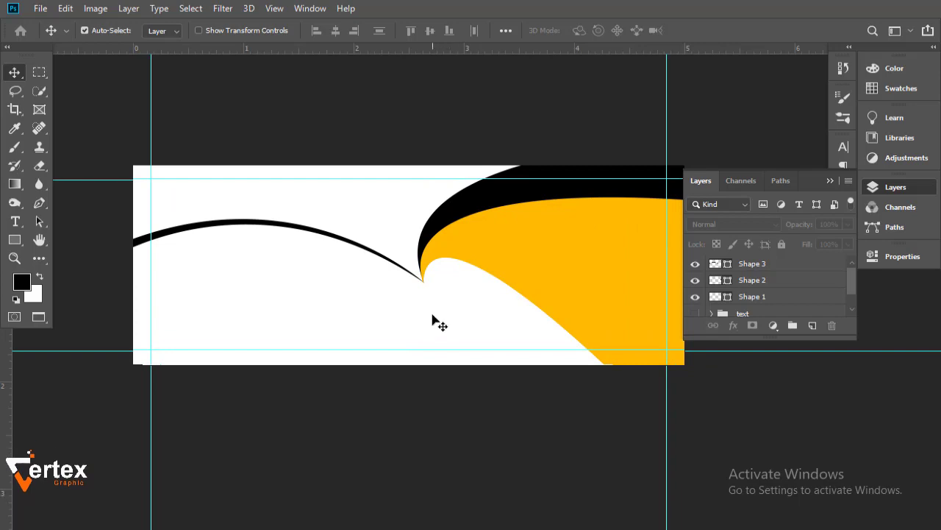
pyautogui.keyDown('ctrl'); pyautogui.click(445, 327); pyautogui.keyUp('ctrl')
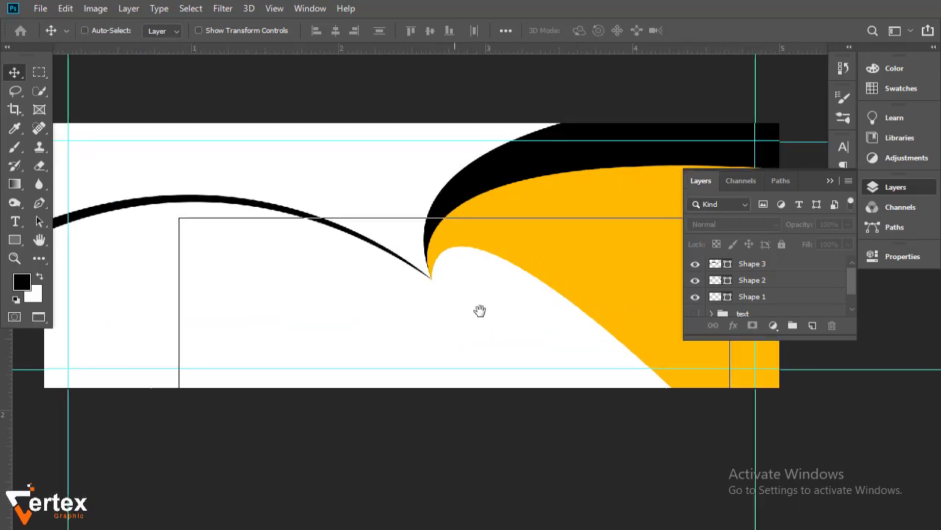
pyautogui.keyDown('ctrl'); pyautogui.keyDown('alt'); pyautogui.click(478, 311); pyautogui.keyUp('alt'); pyautogui.keyUp('ctrl')
pyautogui.moveTo(409, 329); pyautogui.dragTo(325, 339)
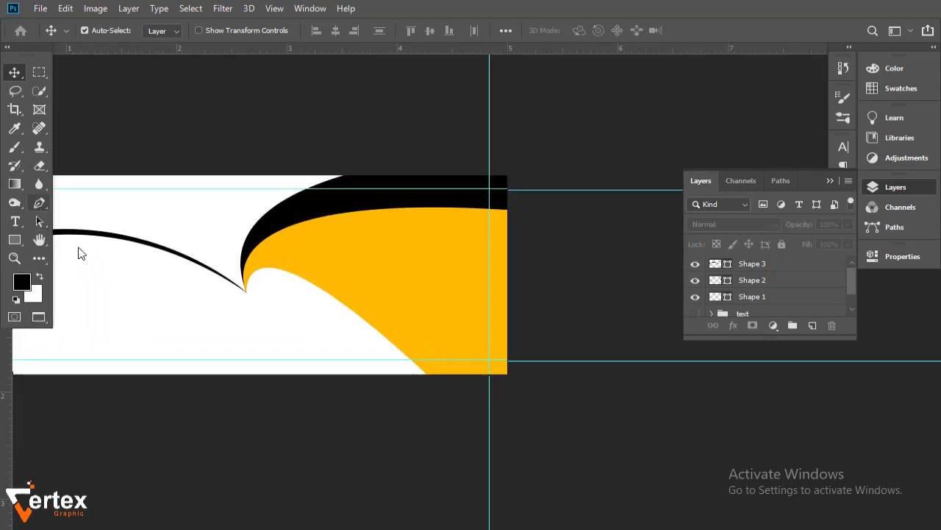
pyautogui.press('p')
pyautogui.moveTo(252, 301)
pyautogui.mouseDown()
pyautogui.moveTo(294, 343)
pyautogui.moveTo(110, 328)
pyautogui.mouseUp()
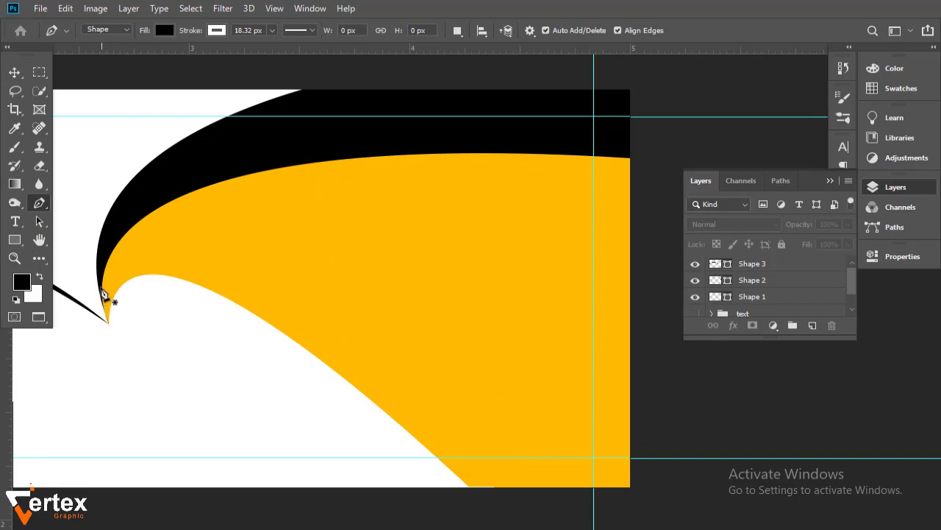
# Draw a curved band from the wave tip to the banner's right edge with the Pen tool.
pyautogui.moveTo(405, 267); pyautogui.dragTo(448, 314)
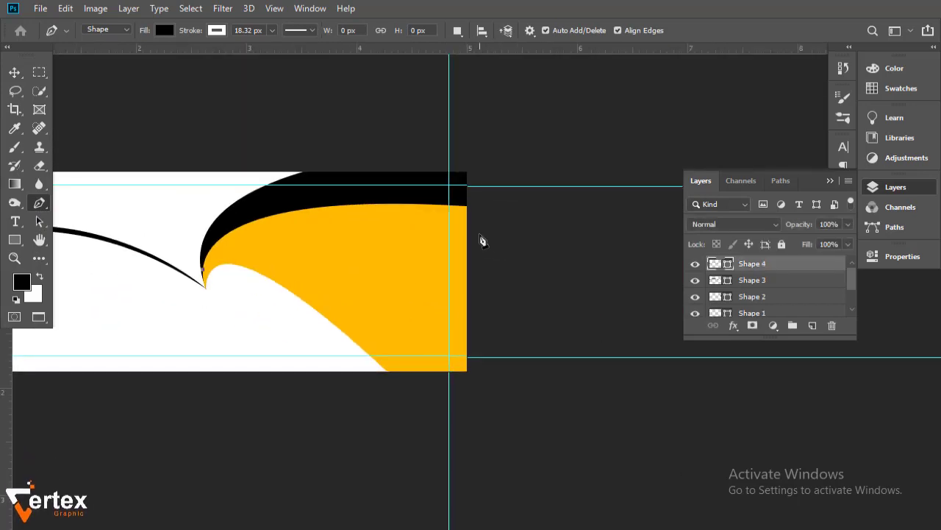
pyautogui.moveTo(478, 258)
pyautogui.mouseDown()
pyautogui.moveTo(745, 364)
pyautogui.moveTo(752, 351)
pyautogui.mouseUp()
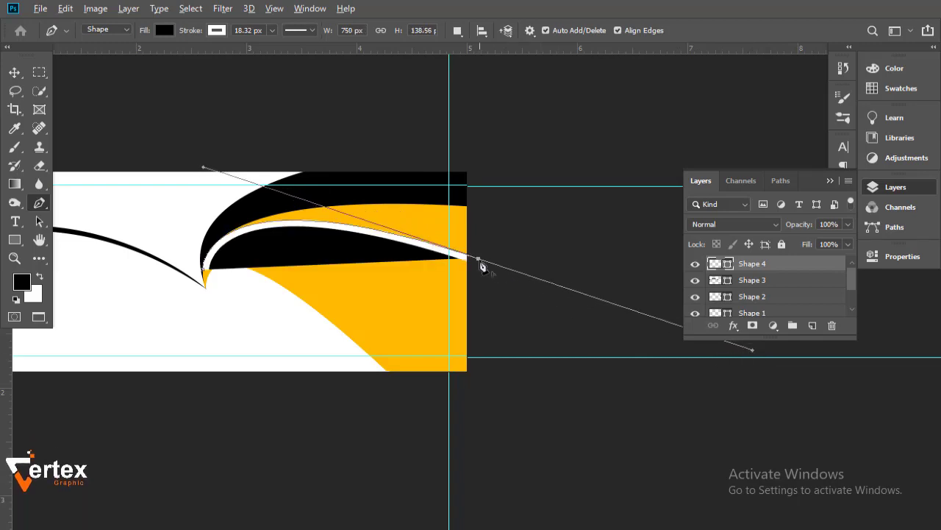
pyautogui.moveTo(479, 258); pyautogui.dragTo(490, 145)
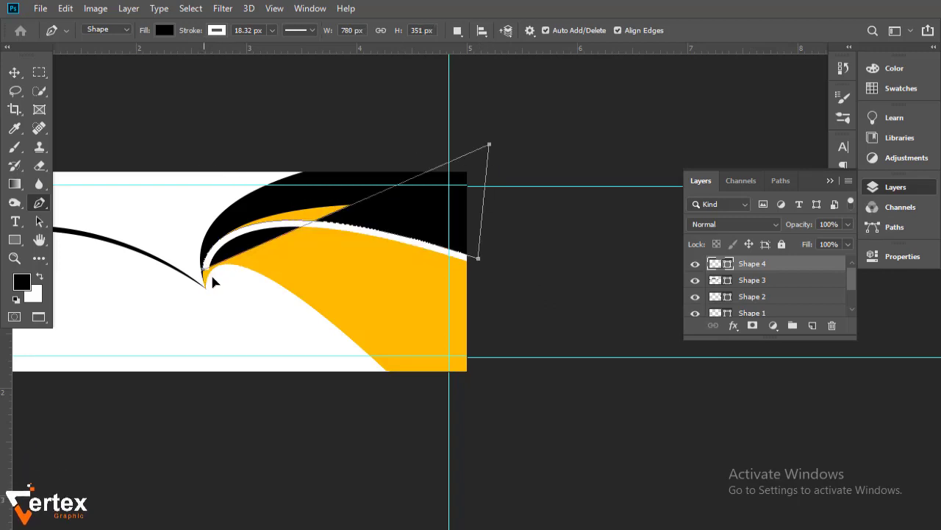
pyautogui.moveTo(213, 282); pyautogui.dragTo(213, 369)
# Give the new band no stroke and a grey fill.
pyautogui.click(164, 30)
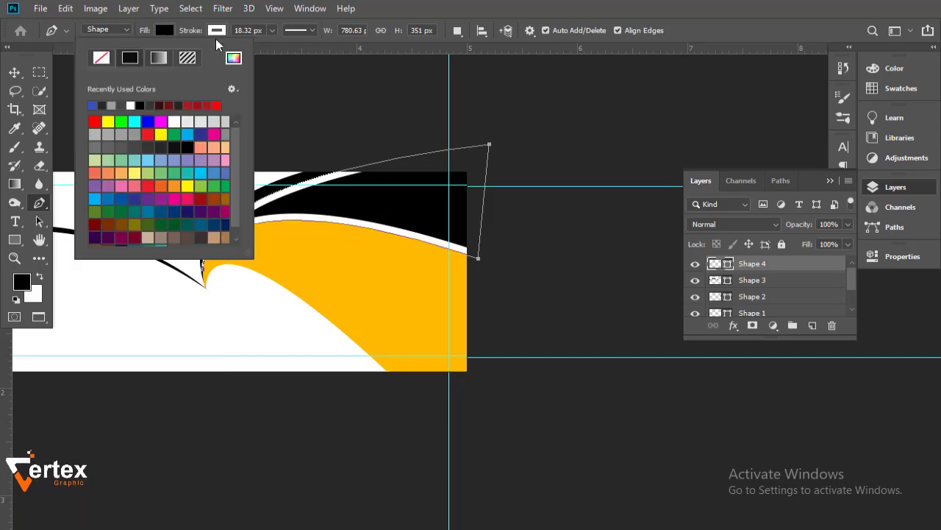
pyautogui.click(216, 31)
pyautogui.click(153, 60)
pyautogui.click(164, 30)
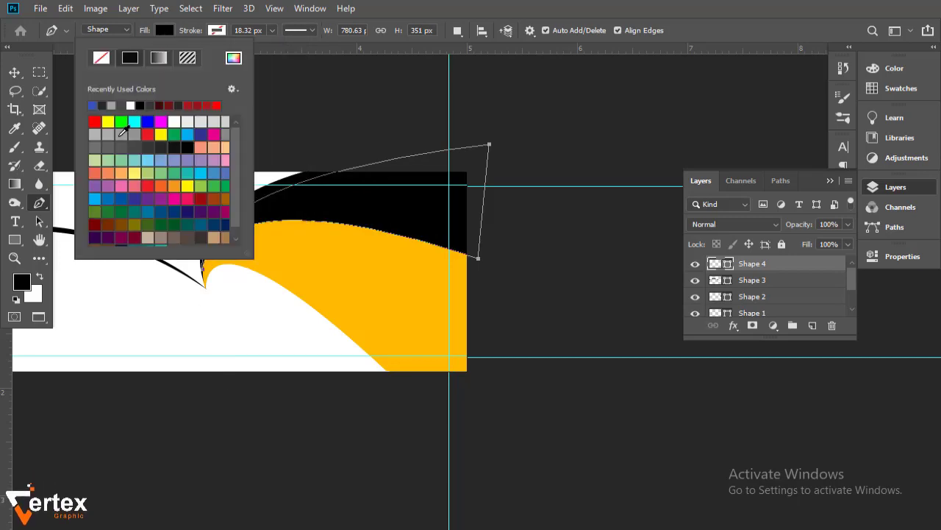
pyautogui.click(111, 105)
pyautogui.click(14, 72)
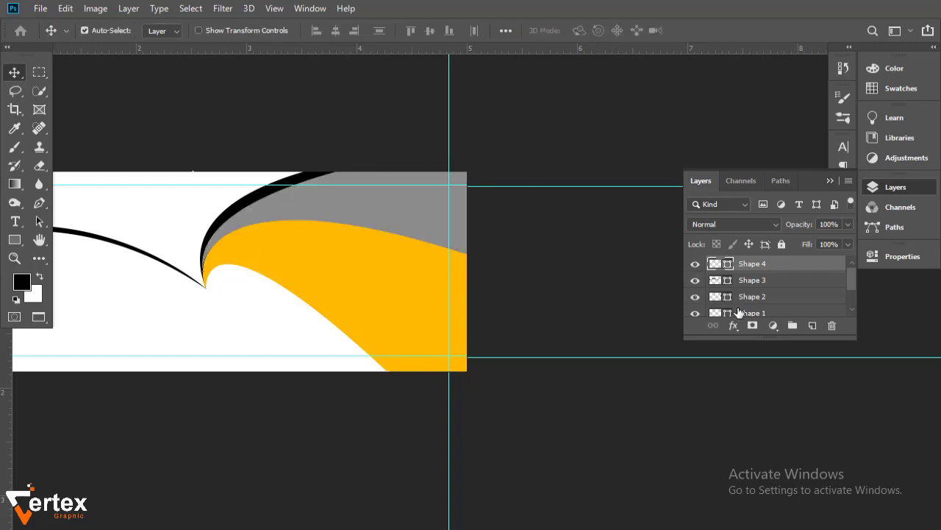
# Move the grey band below Shape 2 and rotate it about -1°.
pyautogui.moveTo(770, 268); pyautogui.dragTo(771, 298)
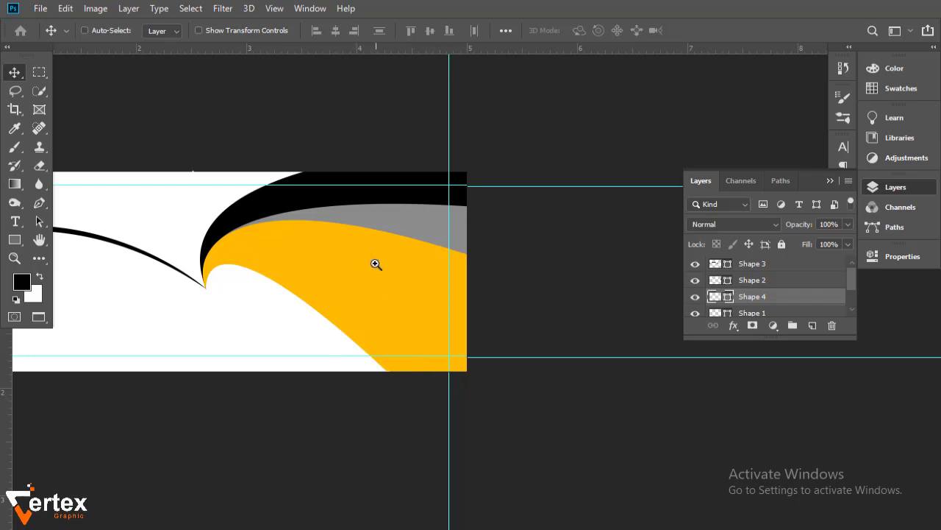
pyautogui.keyDown('ctrl'); pyautogui.click(473, 269); pyautogui.keyUp('ctrl')
pyautogui.hotkey('ctrl', 't')
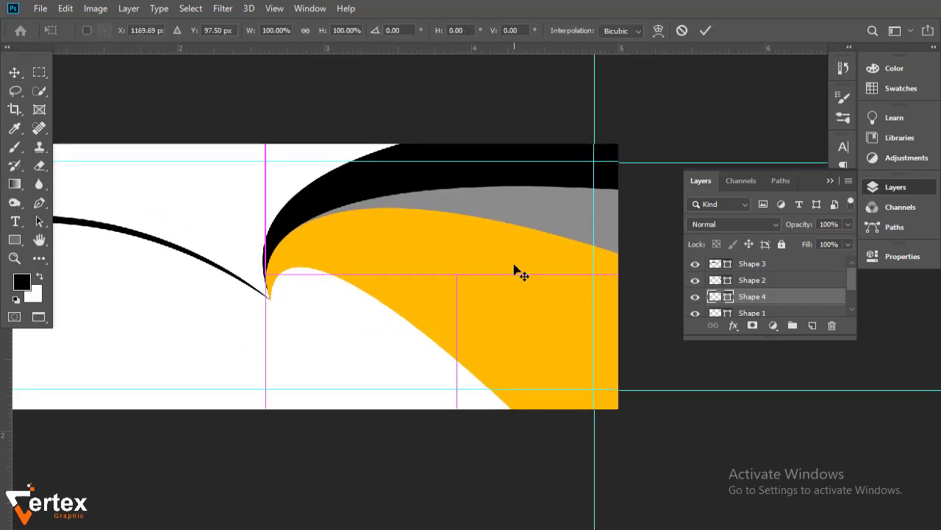
pyautogui.moveTo(662, 293); pyautogui.dragTo(668, 290)
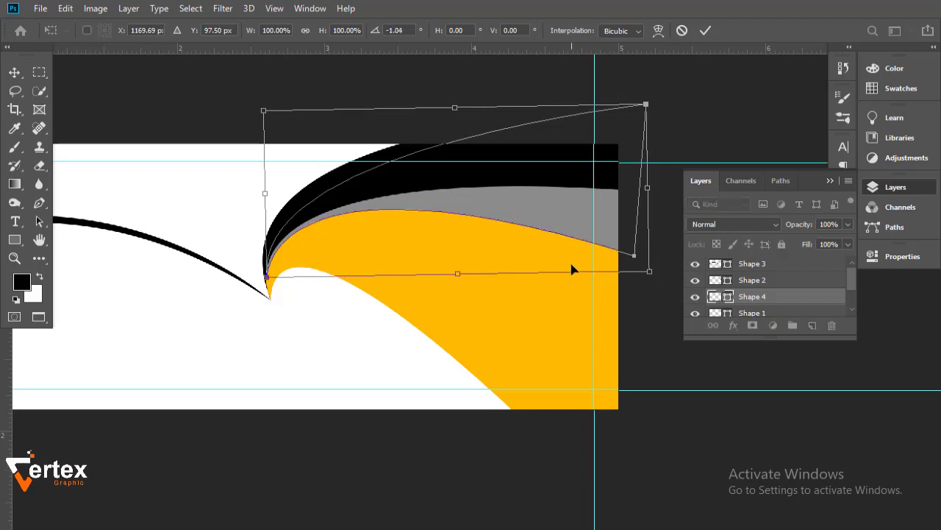
pyautogui.press('Return')
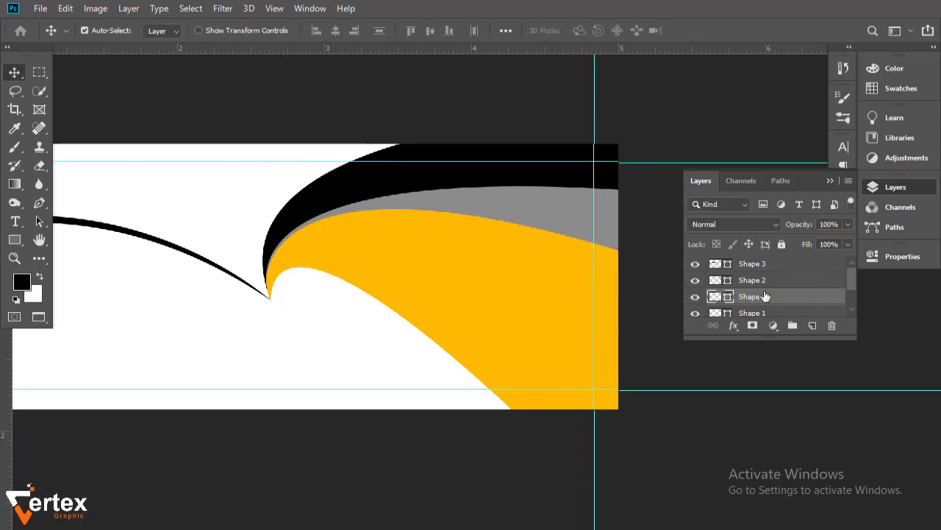
pyautogui.click(714, 279)
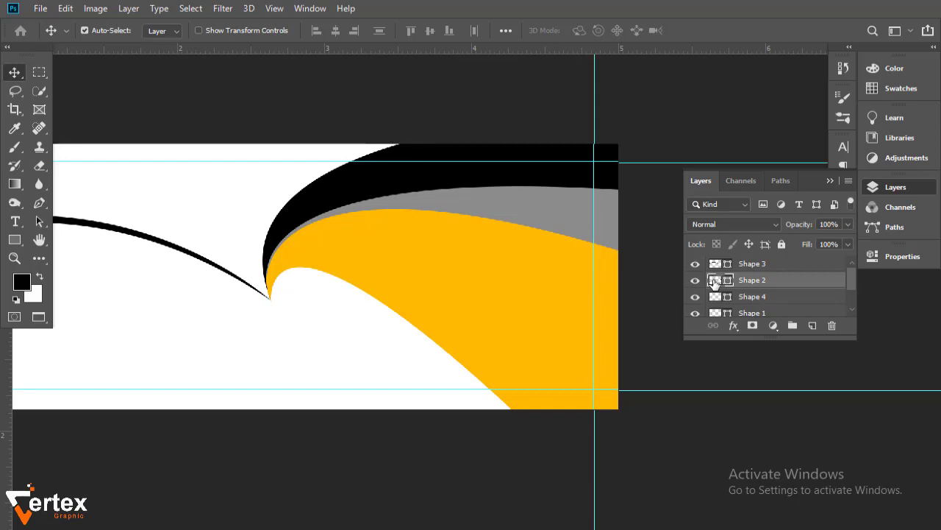
# Recolour Shape 2 to navy blue #2b4283.
pyautogui.doubleClick(713, 281)
pyautogui.moveTo(339, 268); pyautogui.dragTo(339, 259)
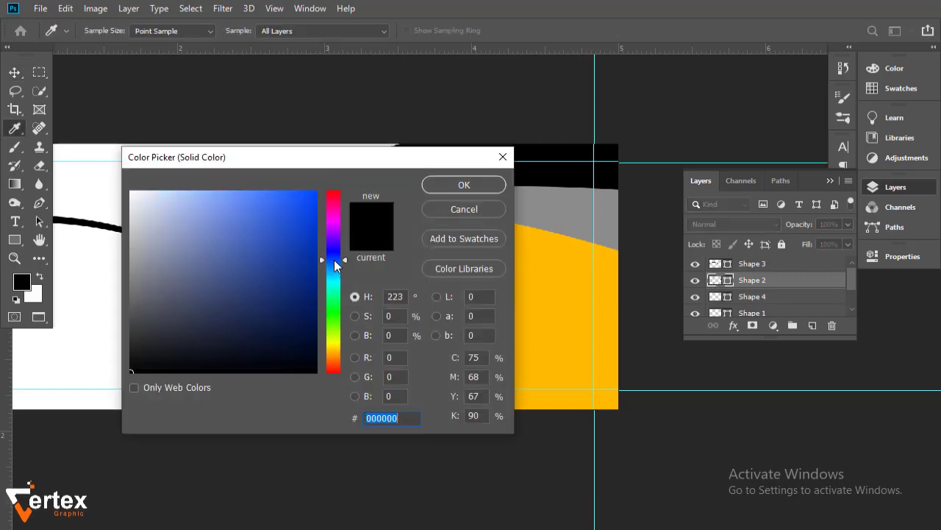
pyautogui.click(284, 247)
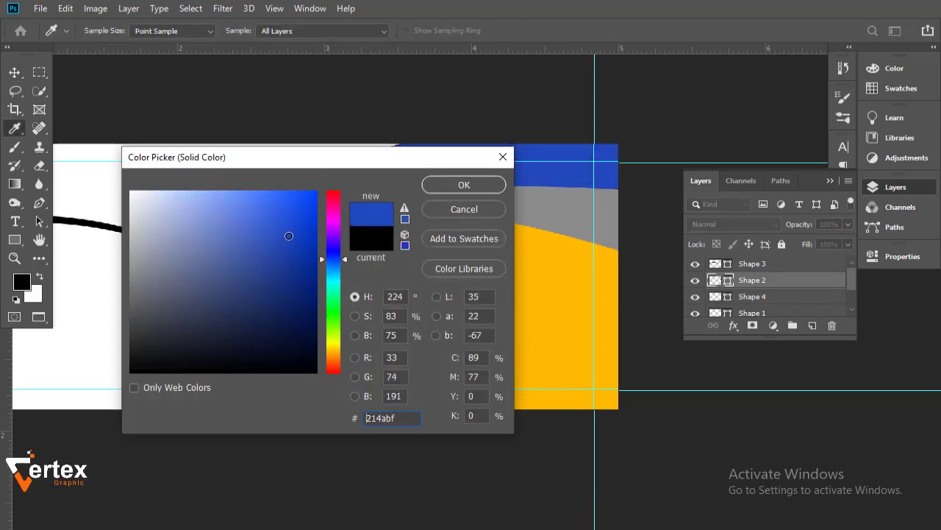
pyautogui.moveTo(284, 236)
pyautogui.mouseDown()
pyautogui.moveTo(299, 270)
pyautogui.moveTo(260, 289)
pyautogui.moveTo(258, 279)
pyautogui.mouseUp()
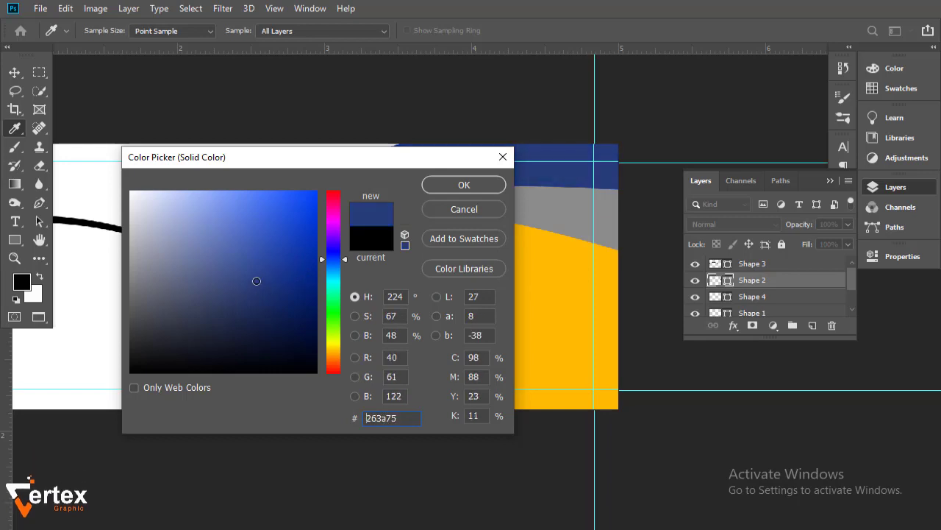
pyautogui.click(465, 184)
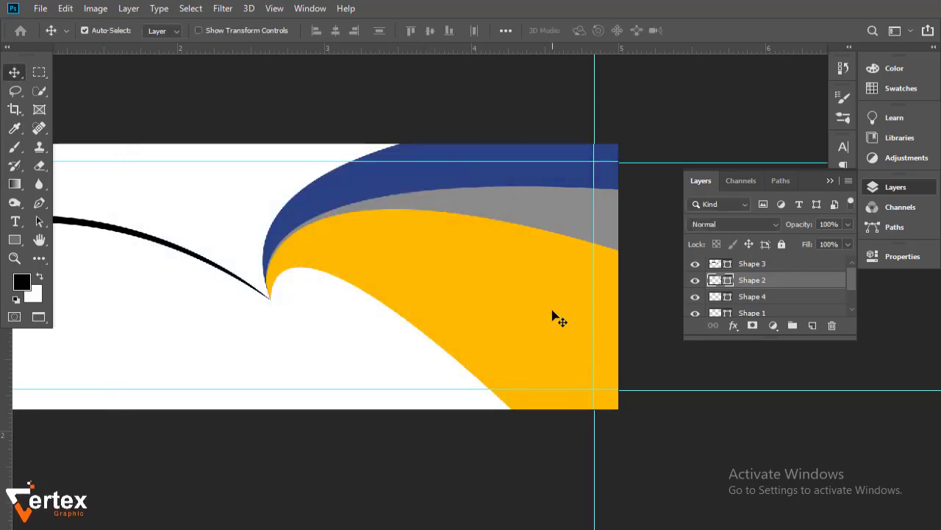
# Recolour the Shape 1 wave to orange #ff9600.
pyautogui.hotkey('alt', '[')
pyautogui.hotkey('alt', '[')
pyautogui.doubleClick(712, 307)
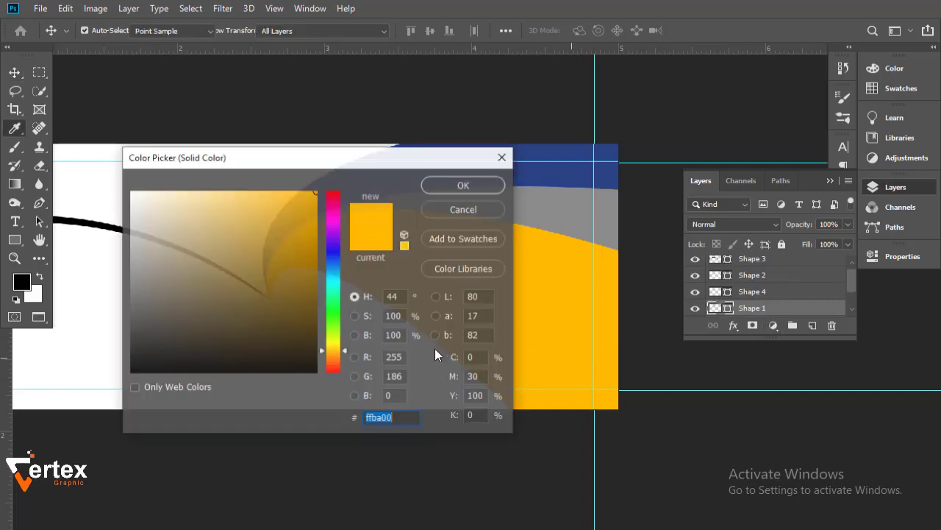
pyautogui.click(335, 355)
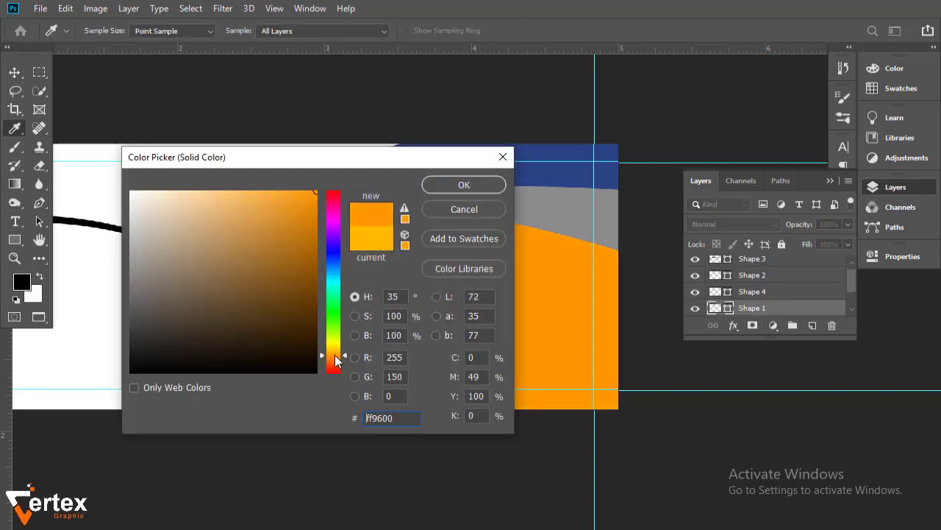
pyautogui.click(456, 188)
# Recolour the Shape 4 grey band to near-black.
pyautogui.hotkey('alt', ']')
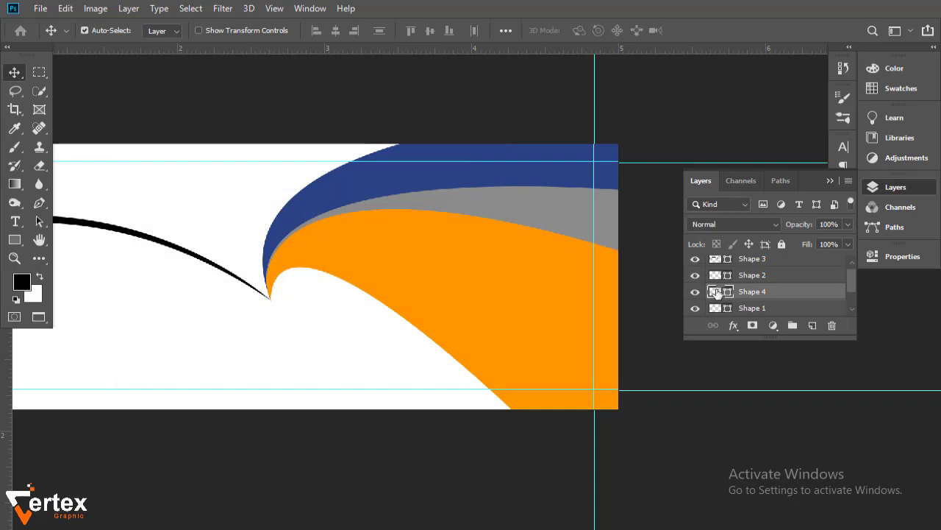
pyautogui.doubleClick(717, 292)
pyautogui.moveTo(189, 337)
pyautogui.mouseDown()
pyautogui.moveTo(116, 379)
pyautogui.moveTo(116, 367)
pyautogui.mouseUp()
pyautogui.click(464, 184)
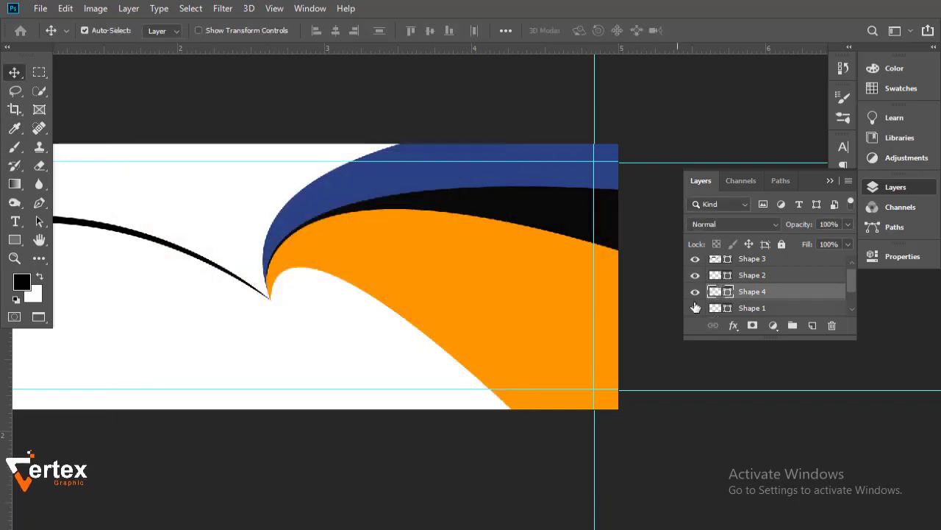
# Paint a black-to-transparent gradient on Shape 4's mask so the band fades rightward.
pyautogui.press('g')
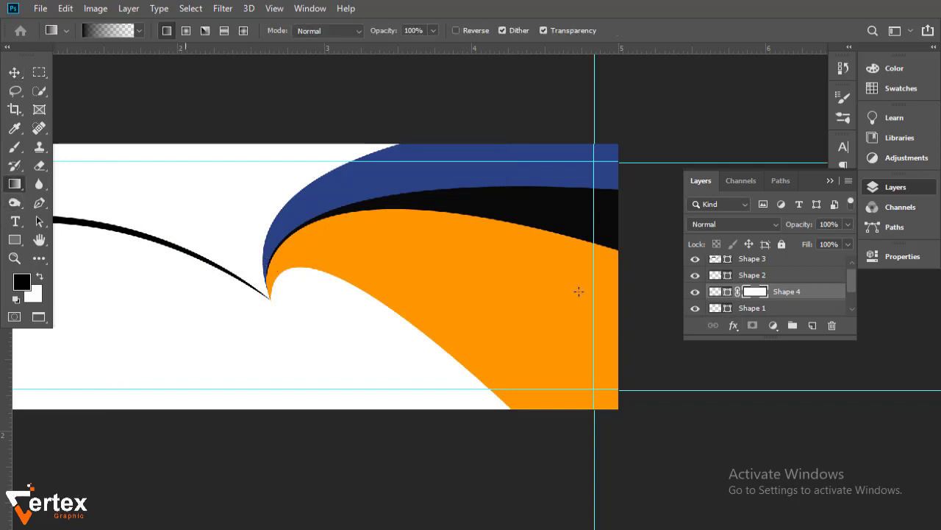
pyautogui.moveTo(640, 221); pyautogui.dragTo(383, 195)
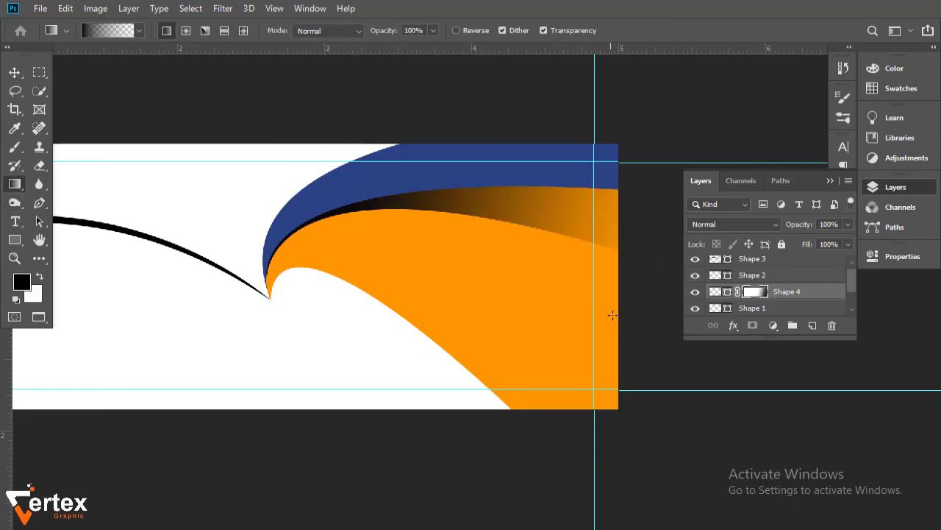
pyautogui.hotkey('ctrl', 'z')
pyautogui.moveTo(641, 248); pyautogui.dragTo(485, 221)
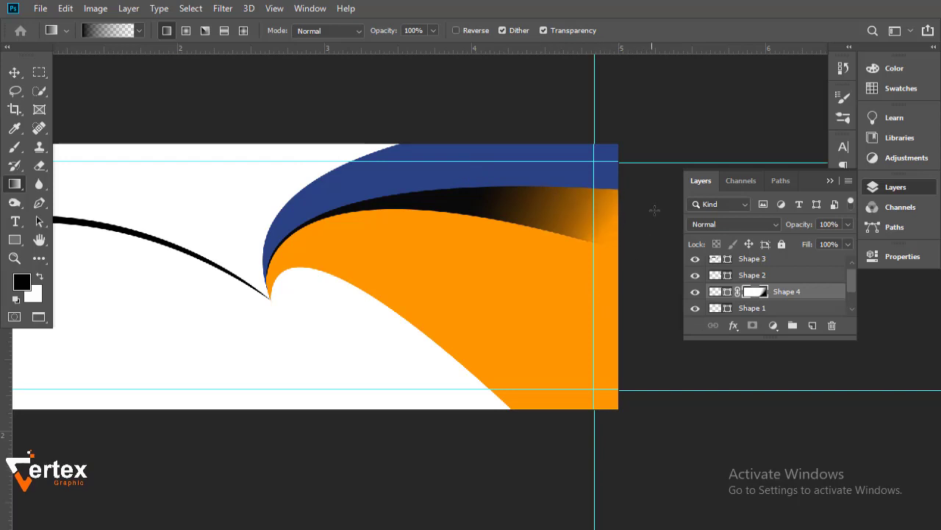
pyautogui.moveTo(557, 168); pyautogui.dragTo(567, 252)
pyautogui.moveTo(643, 251); pyautogui.dragTo(453, 150)
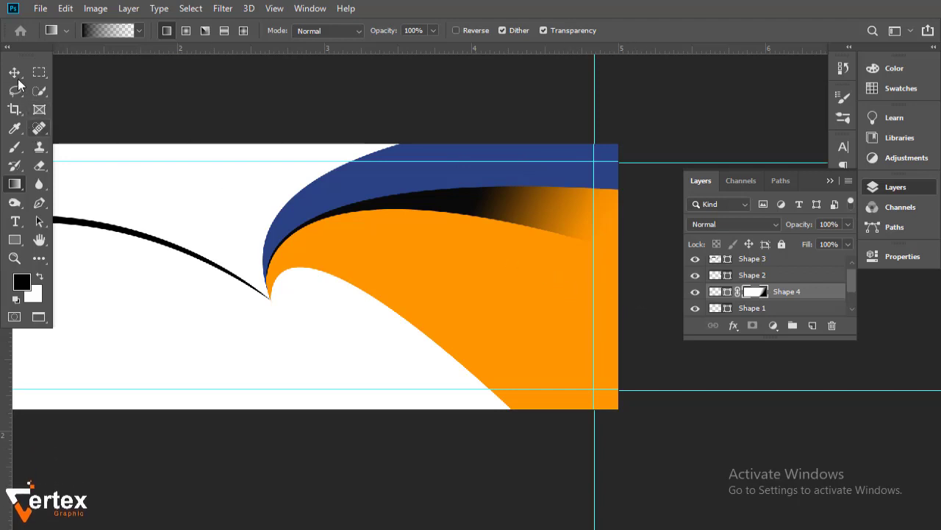
# Set the shadow band layer's opacity to 89%.
pyautogui.press('v')
pyautogui.moveTo(805, 227); pyautogui.dragTo(789, 227)
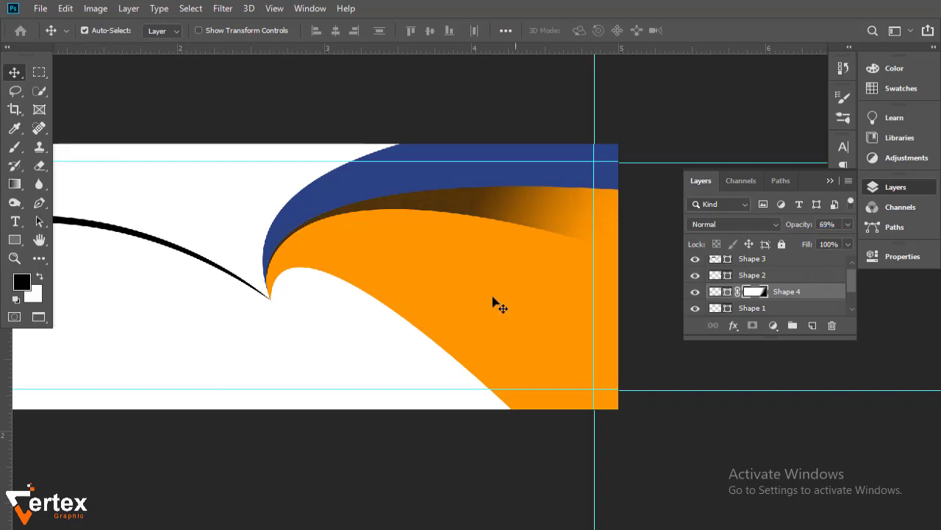
pyautogui.keyDown('alt'); pyautogui.click(423, 249); pyautogui.keyUp('alt')
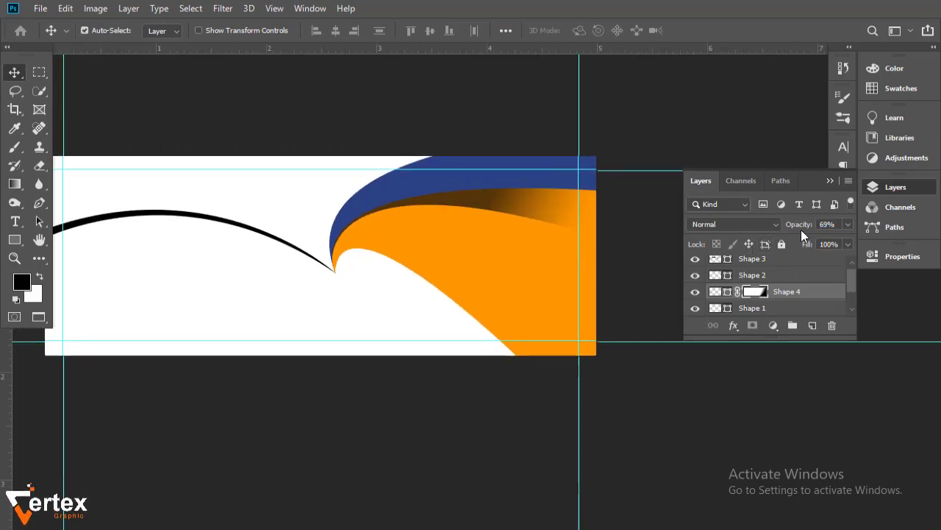
pyautogui.moveTo(799, 228); pyautogui.dragTo(809, 226)
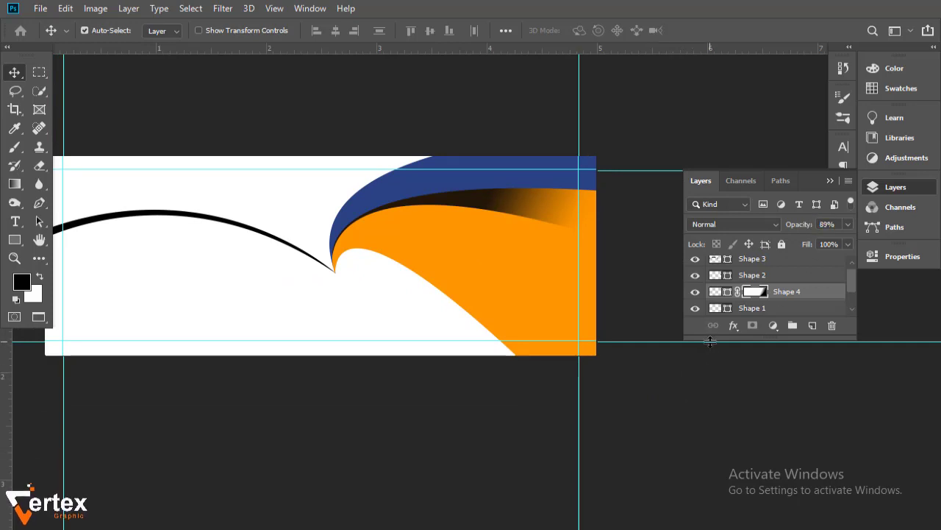
pyautogui.click(695, 292)
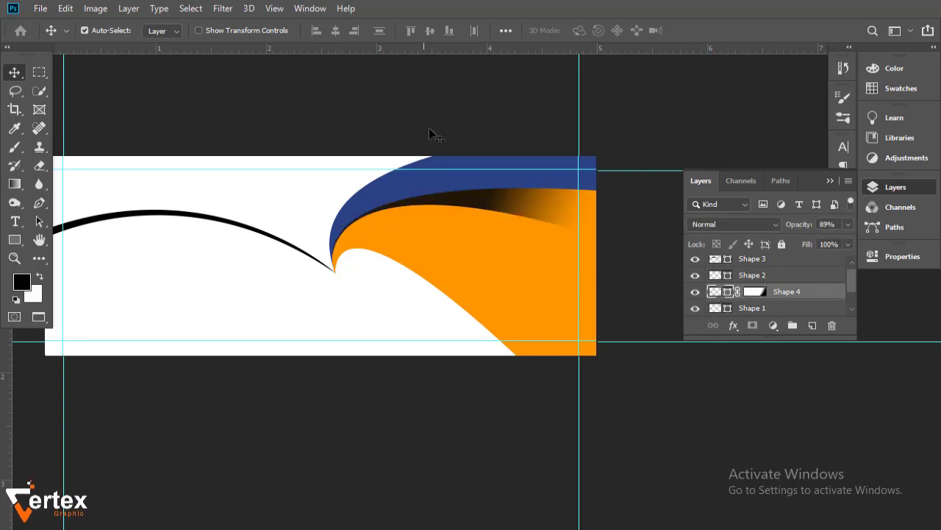
# Apply a 4.3-pixel Gaussian Blur smart filter to the black shadow band under the navy wave.
pyautogui.click(223, 8)
pyautogui.moveTo(231, 171)
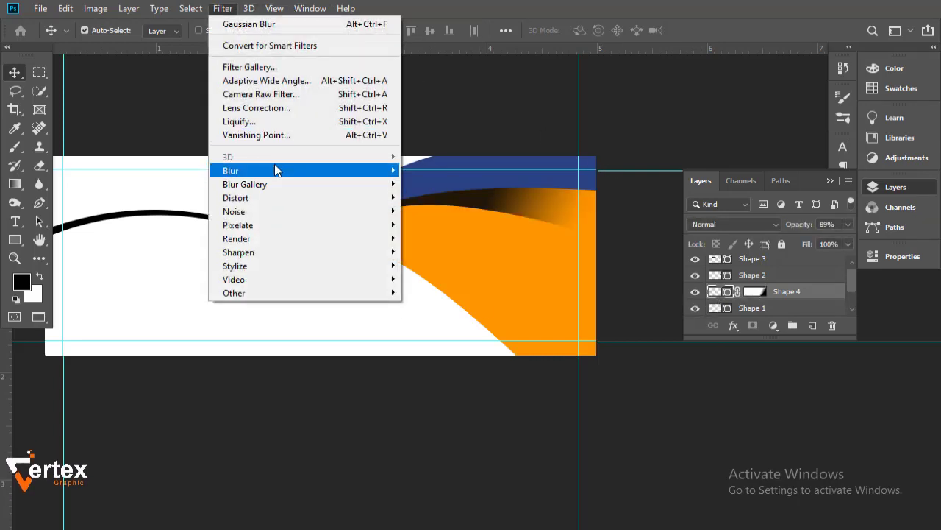
pyautogui.click(447, 225)
pyautogui.click(445, 207)
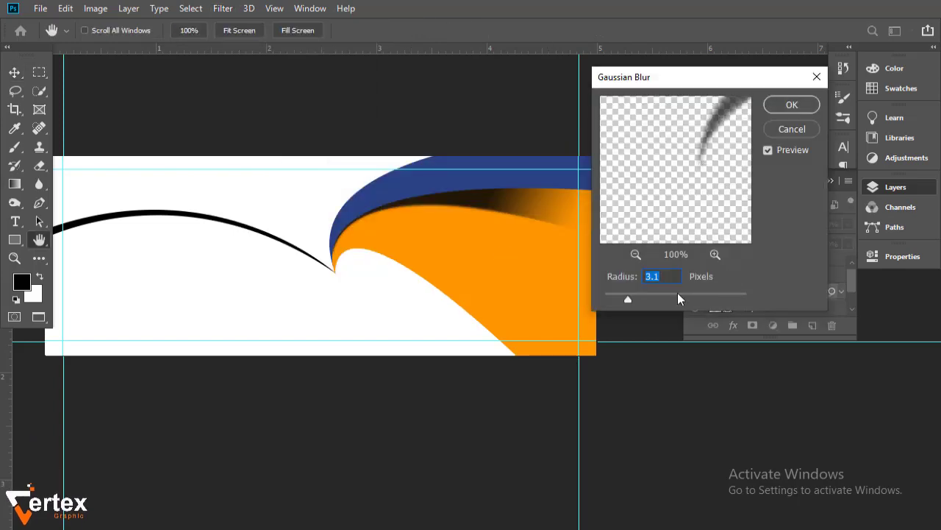
pyautogui.moveTo(631, 302); pyautogui.dragTo(638, 304)
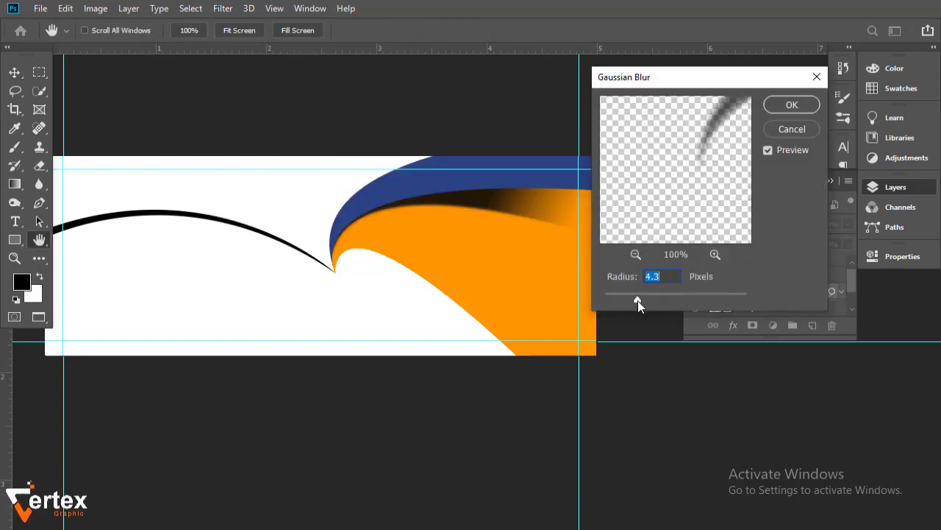
pyautogui.click(792, 104)
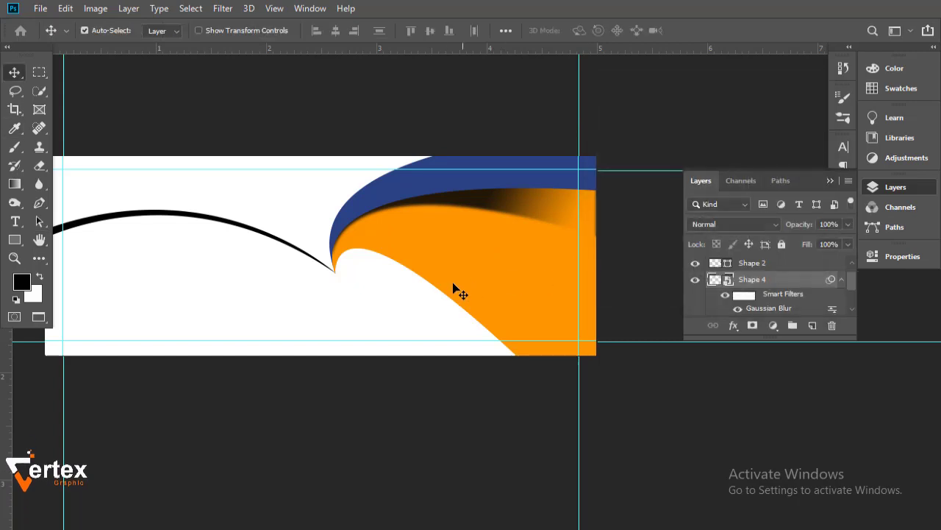
pyautogui.click(839, 279)
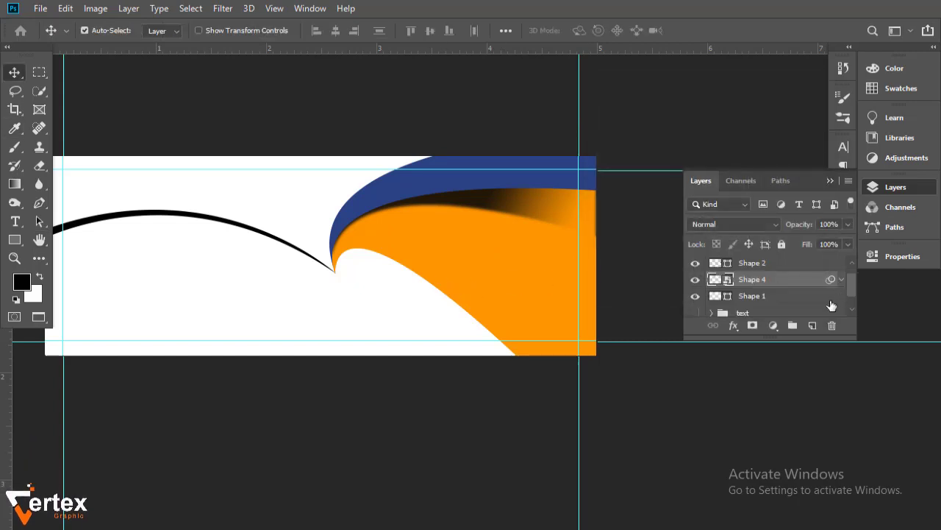
pyautogui.click(695, 282)
pyautogui.moveTo(424, 283); pyautogui.dragTo(477, 310)
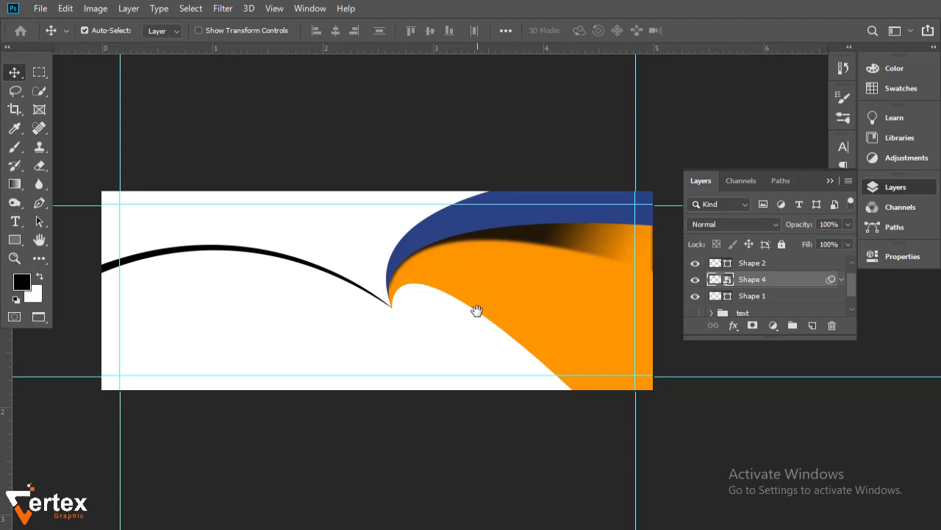
pyautogui.moveTo(409, 288); pyautogui.dragTo(370, 233)
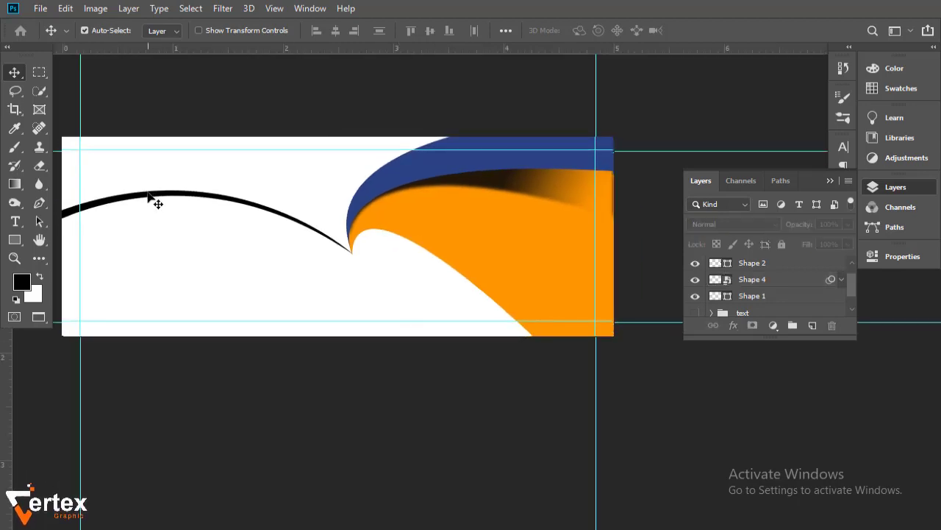
# Recolour the thin black curve (Shape 3) with navy blue sampled from the wave.
pyautogui.scroll(1, 736, 280)
pyautogui.doubleClick(715, 264)
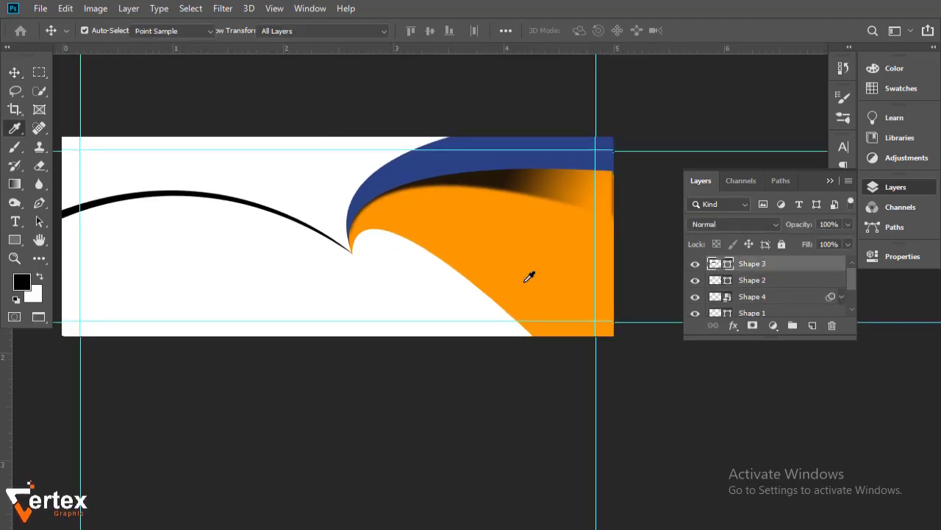
pyautogui.click(563, 140)
pyautogui.click(480, 184)
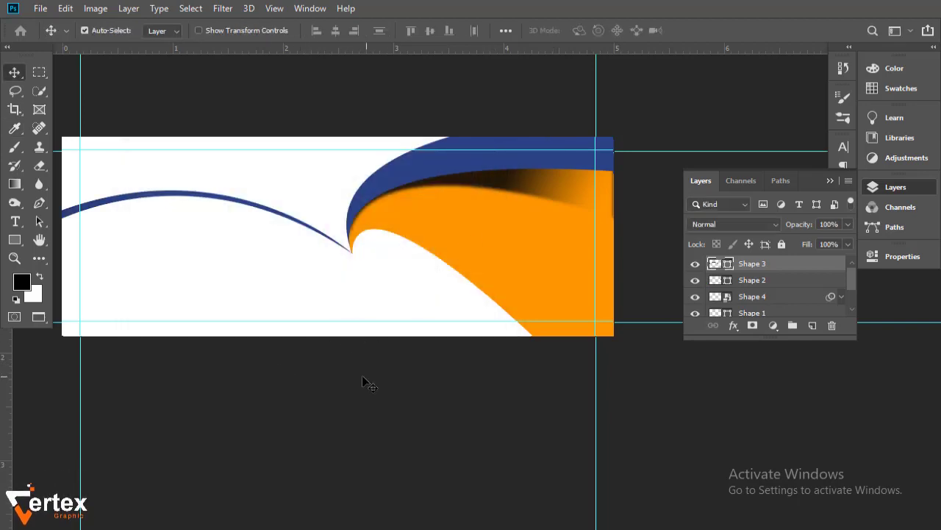
pyautogui.moveTo(366, 382); pyautogui.dragTo(416, 375)
pyautogui.click(60, 225)
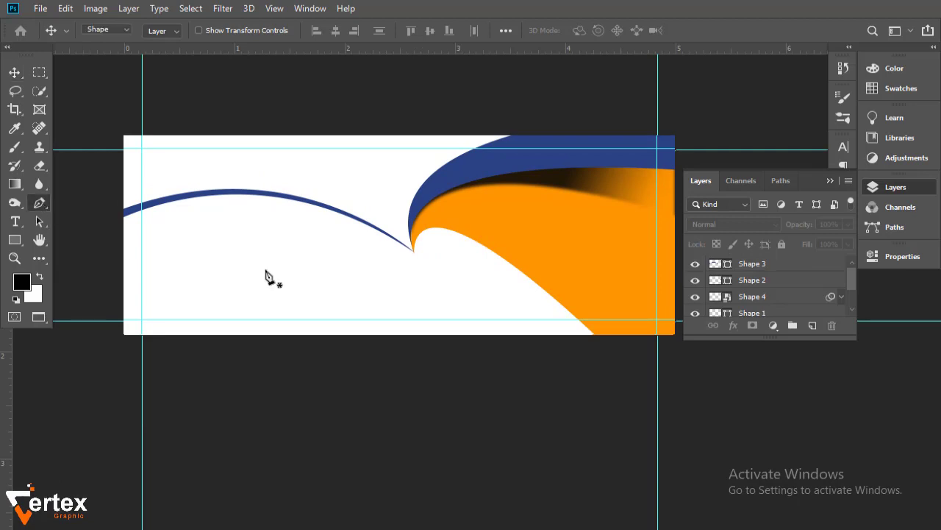
# Draw a new black curved shape, Shape 5, beneath the thin curve, tapering toward the wave tip.
pyautogui.moveTo(416, 273); pyautogui.dragTo(462, 280)
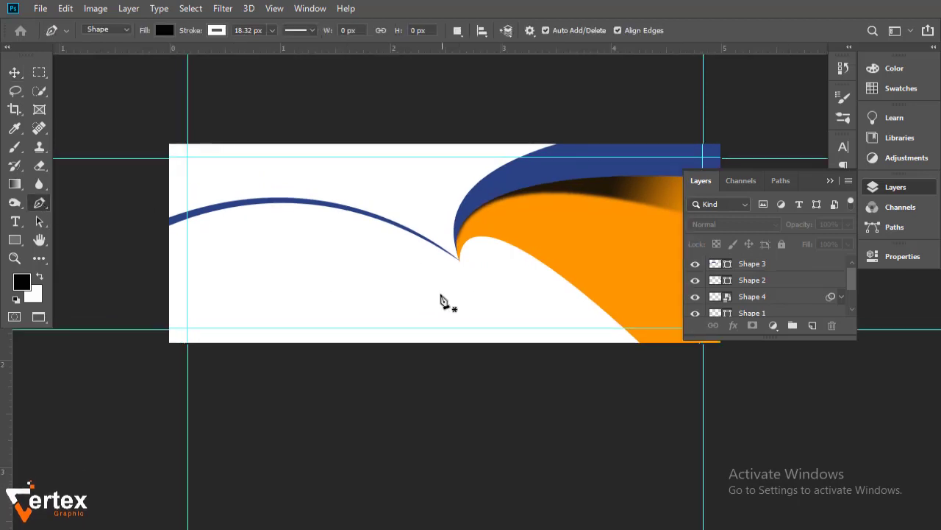
pyautogui.click(444, 255)
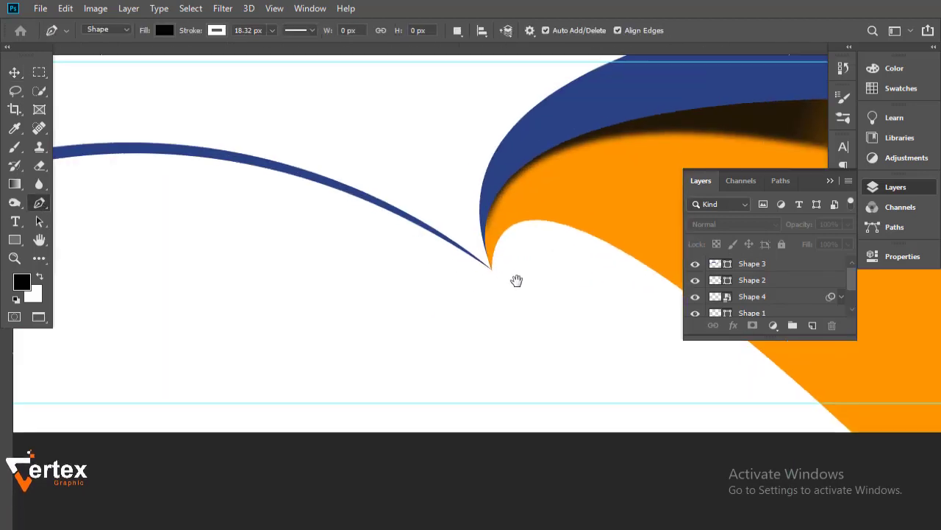
pyautogui.click(469, 234)
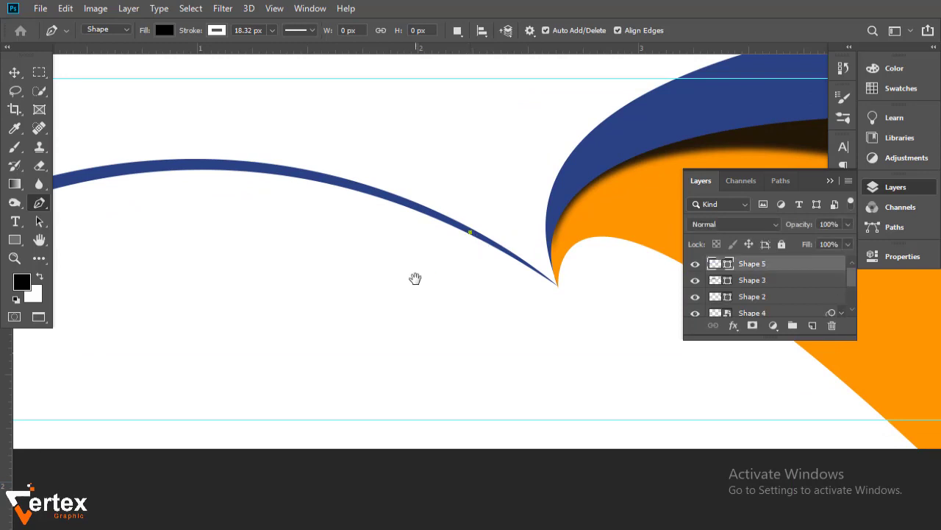
pyautogui.scroll(-3, 404, 289)
pyautogui.moveTo(458, 294); pyautogui.dragTo(523, 270)
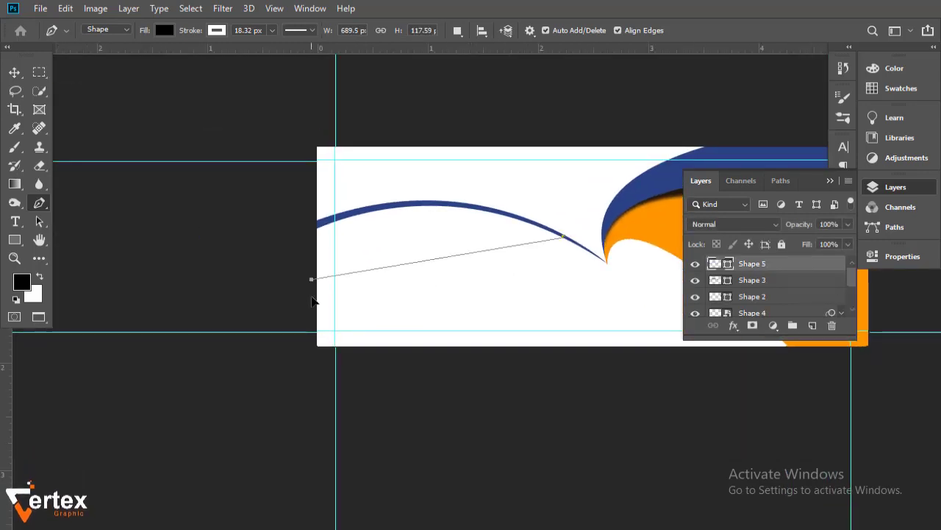
pyautogui.moveTo(312, 279)
pyautogui.mouseDown()
pyautogui.moveTo(223, 408)
pyautogui.moveTo(181, 404)
pyautogui.moveTo(201, 397)
pyautogui.mouseUp()
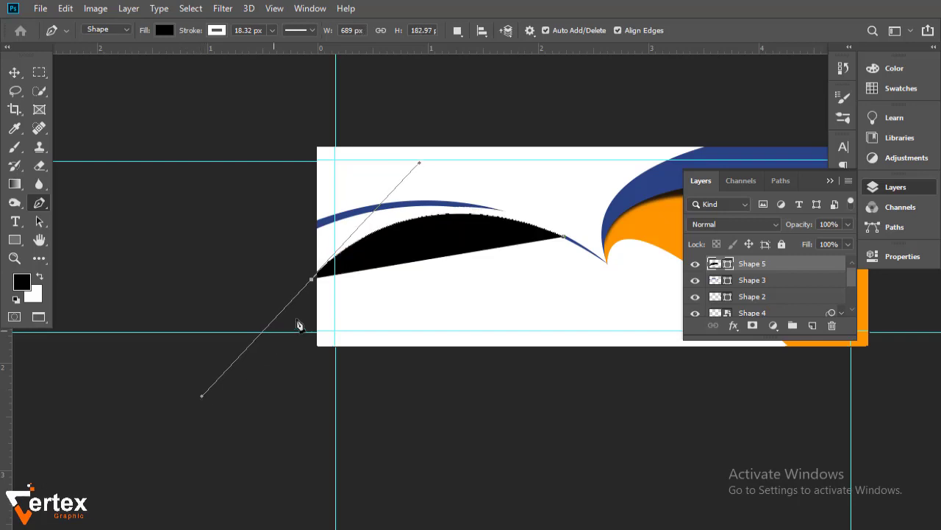
pyautogui.keyDown('alt'); pyautogui.click(311, 279); pyautogui.keyUp('alt')
pyautogui.moveTo(312, 279); pyautogui.dragTo(305, 229)
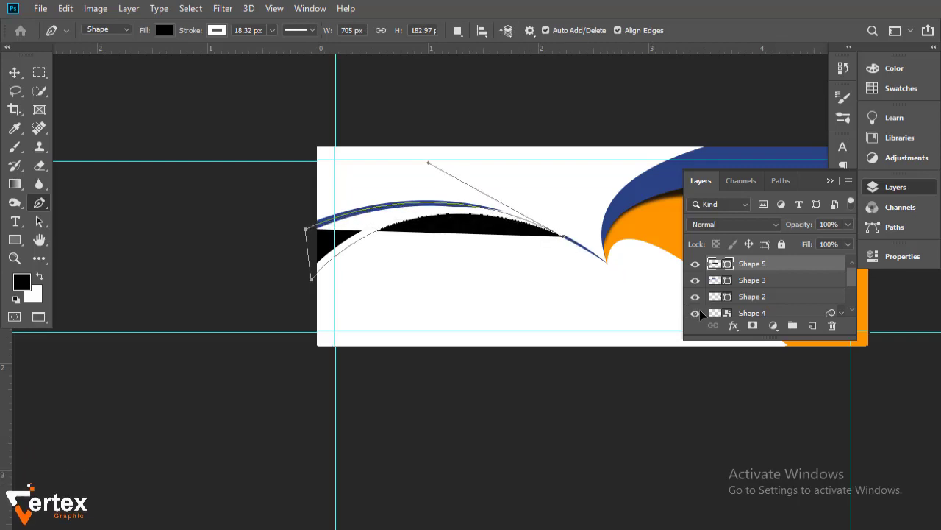
pyautogui.hotkey('ctrl', 'z')
pyautogui.click(164, 30)
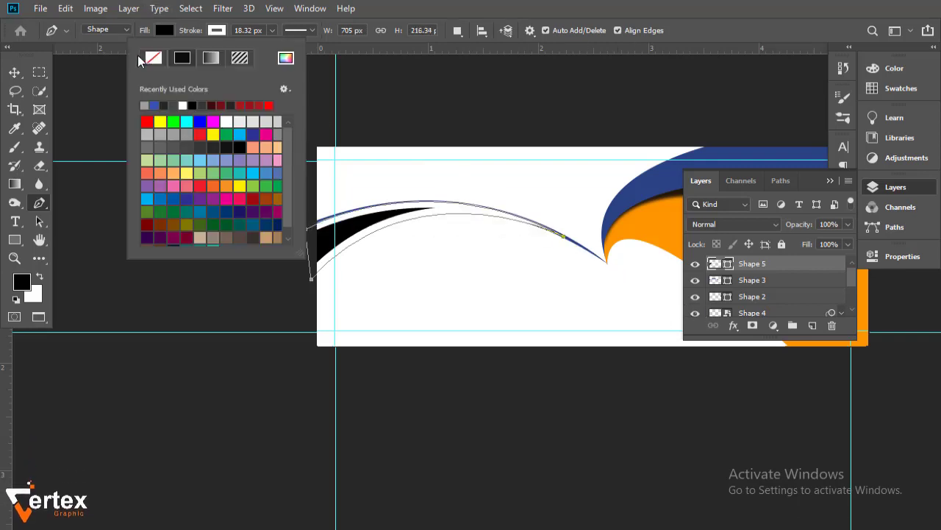
pyautogui.press('Escape')
# Move the new shape below the thin curve layer and fade it toward the left with a gradient.
pyautogui.press('v')
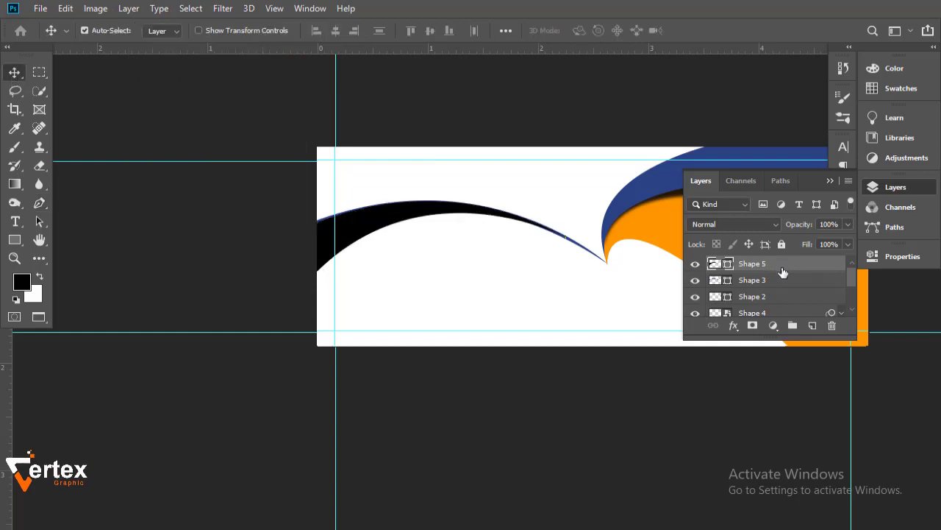
pyautogui.moveTo(781, 268); pyautogui.dragTo(784, 298)
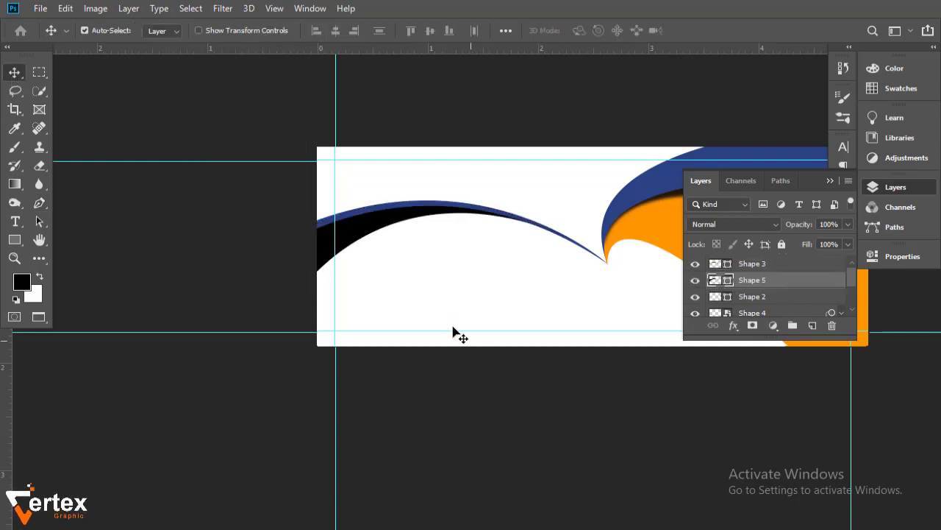
pyautogui.press('g')
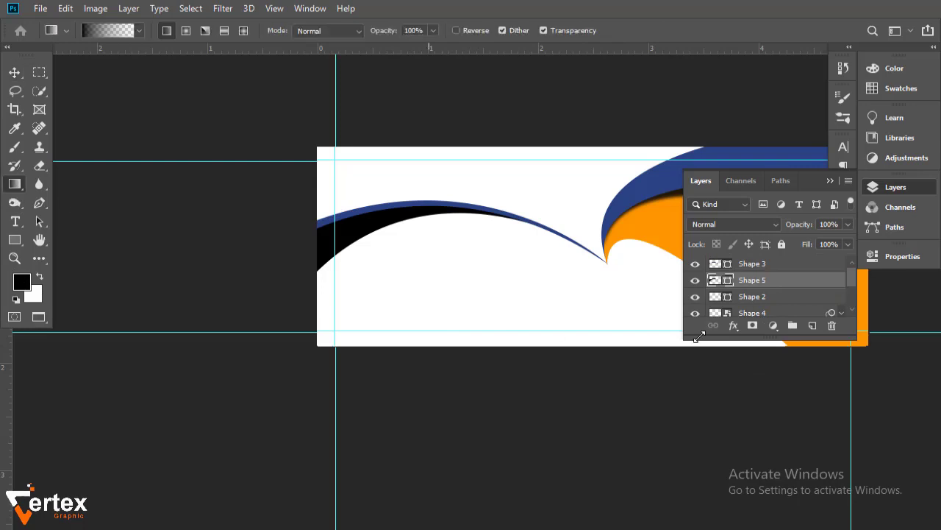
pyautogui.moveTo(339, 332); pyautogui.dragTo(417, 199)
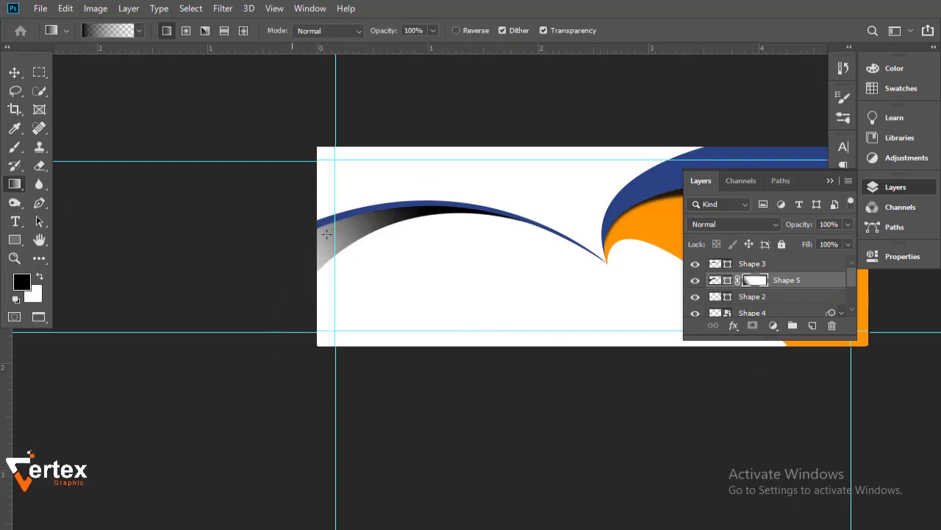
pyautogui.moveTo(291, 287); pyautogui.dragTo(463, 173)
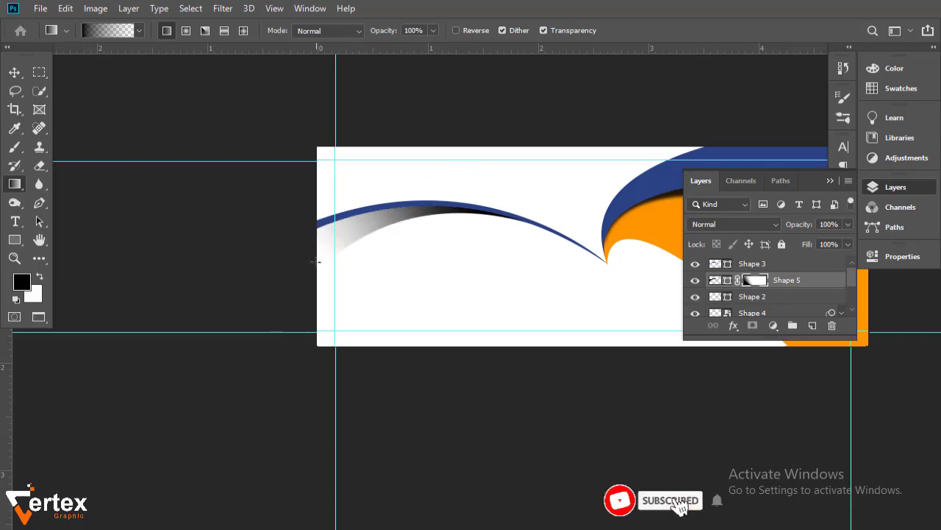
pyautogui.click(14, 72)
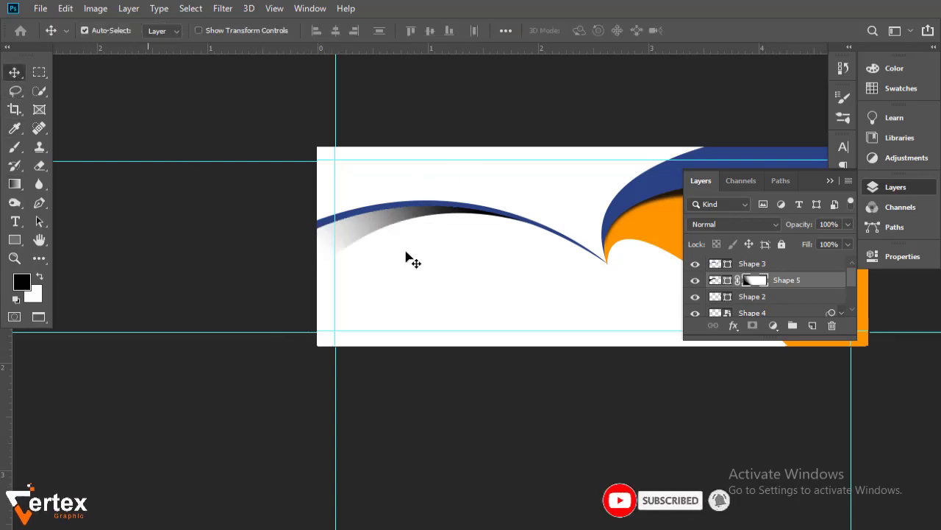
# Soften the curve's shadow with a 4.3 px Gaussian Blur.
pyautogui.click(223, 8)
pyautogui.moveTo(231, 170)
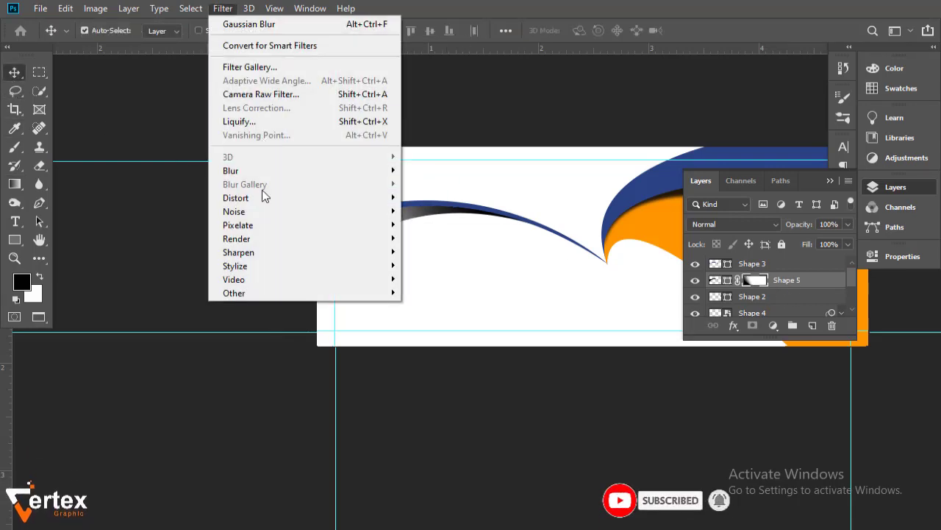
pyautogui.click(442, 224)
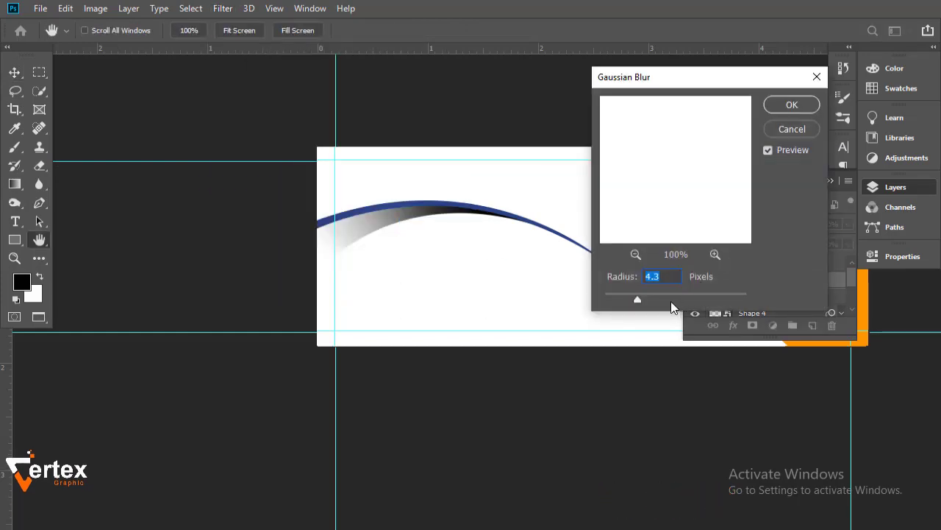
pyautogui.click(791, 105)
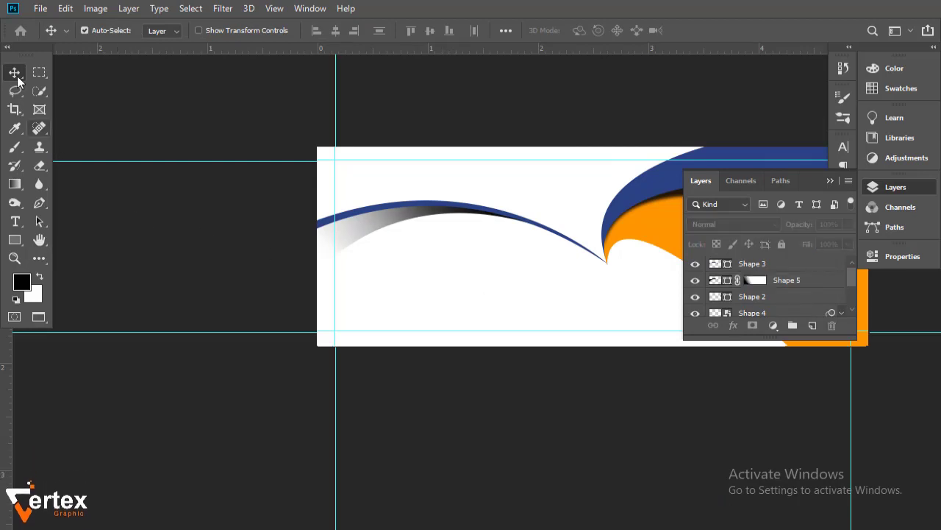
pyautogui.moveTo(519, 284); pyautogui.dragTo(378, 287)
pyautogui.hotkey('ctrl', 'r')
pyautogui.moveTo(431, 347); pyautogui.dragTo(399, 332)
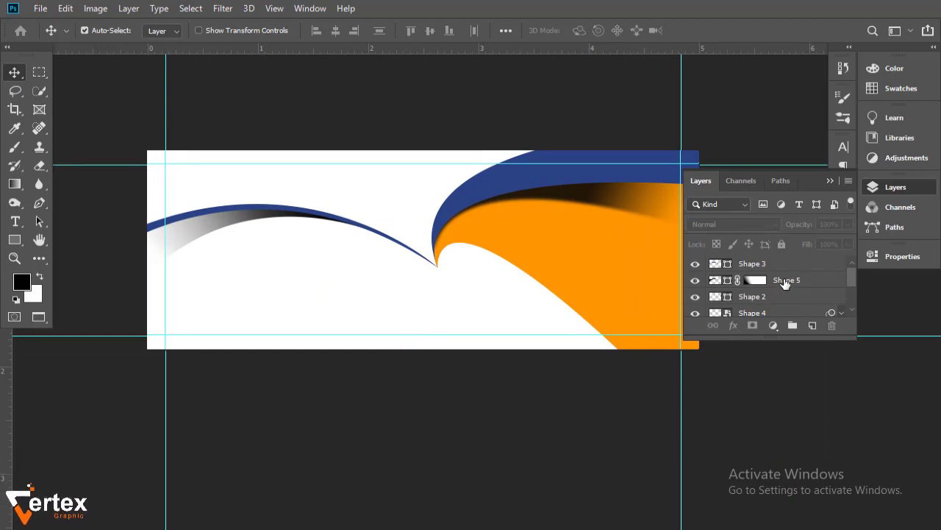
# Lower Shape 5's opacity to 80%.
pyautogui.click(785, 283)
pyautogui.moveTo(792, 226); pyautogui.dragTo(781, 228)
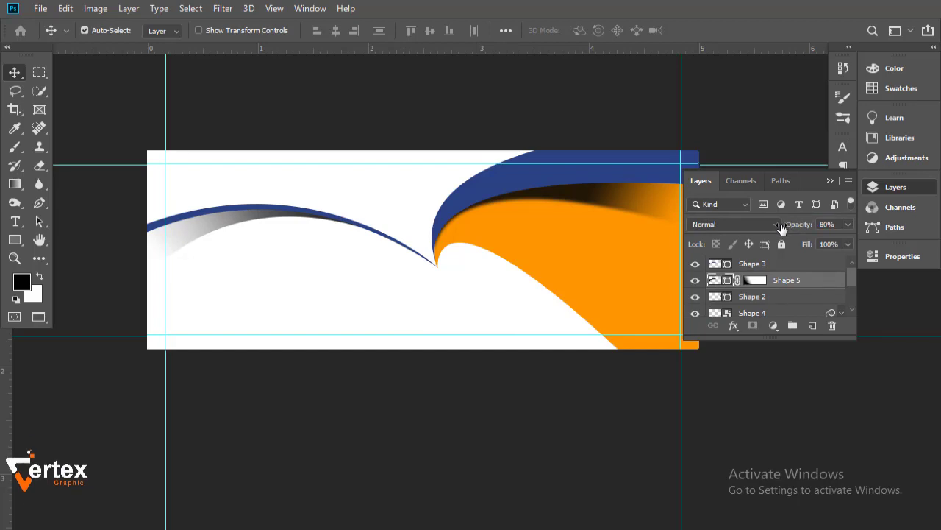
pyautogui.click(403, 392)
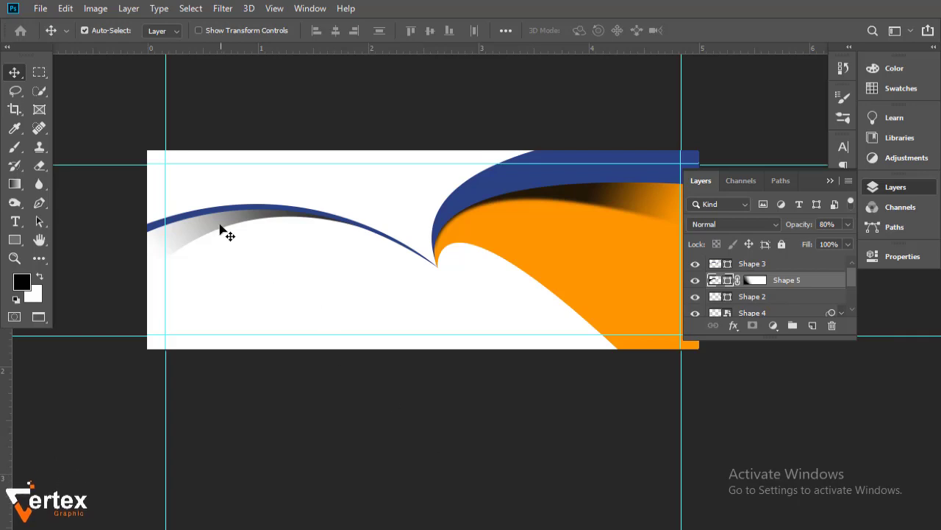
# Convert Shape 5 to a smart object and apply a 4.3-pixel Gaussian Blur smart filter.
pyautogui.click(224, 9)
pyautogui.moveTo(302, 171)
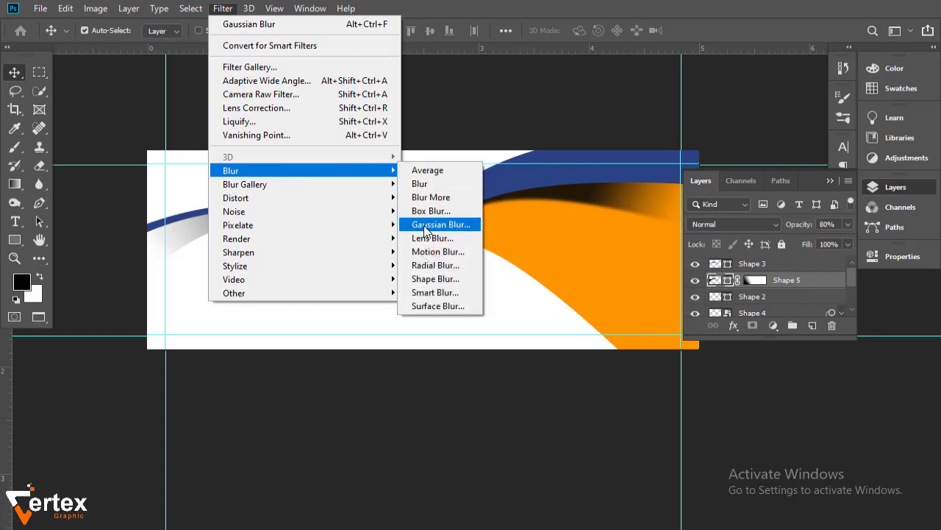
pyautogui.click(430, 224)
pyautogui.click(438, 209)
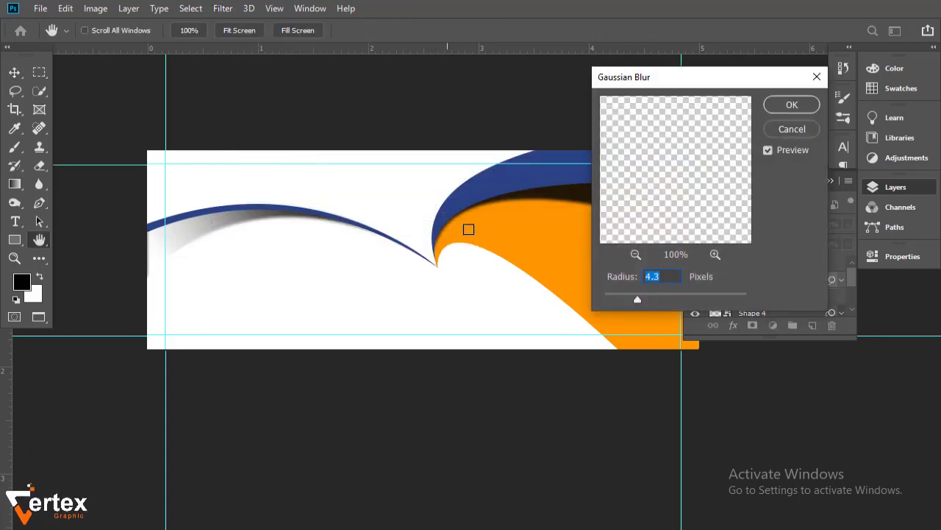
pyautogui.click(792, 105)
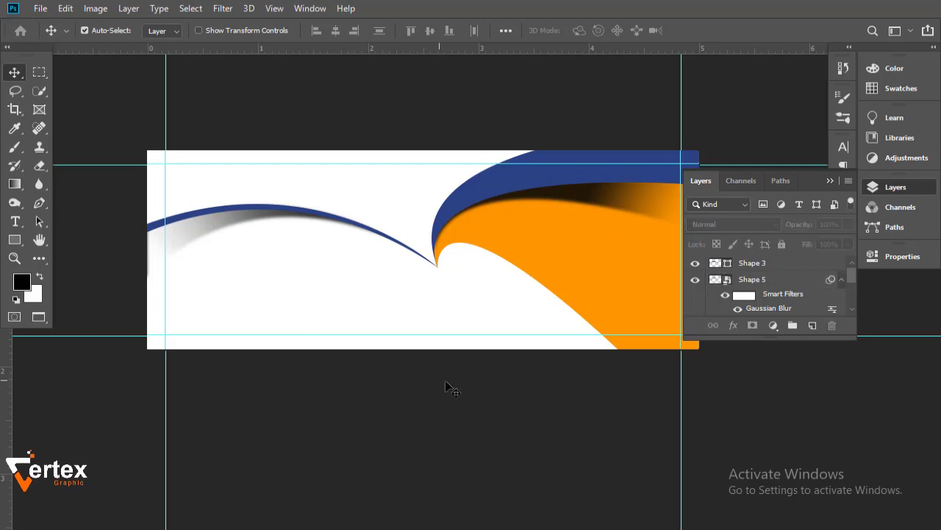
pyautogui.moveTo(473, 408); pyautogui.dragTo(434, 335)
# Recolour the Shape 2 layer light grey f2f2f2.
pyautogui.scroll(-1, 787, 293)
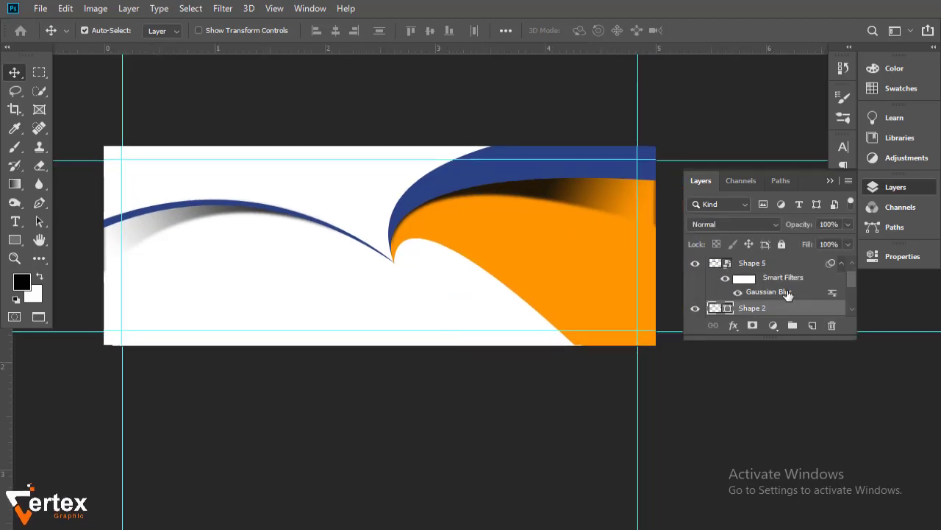
pyautogui.scroll(-1, 852, 307)
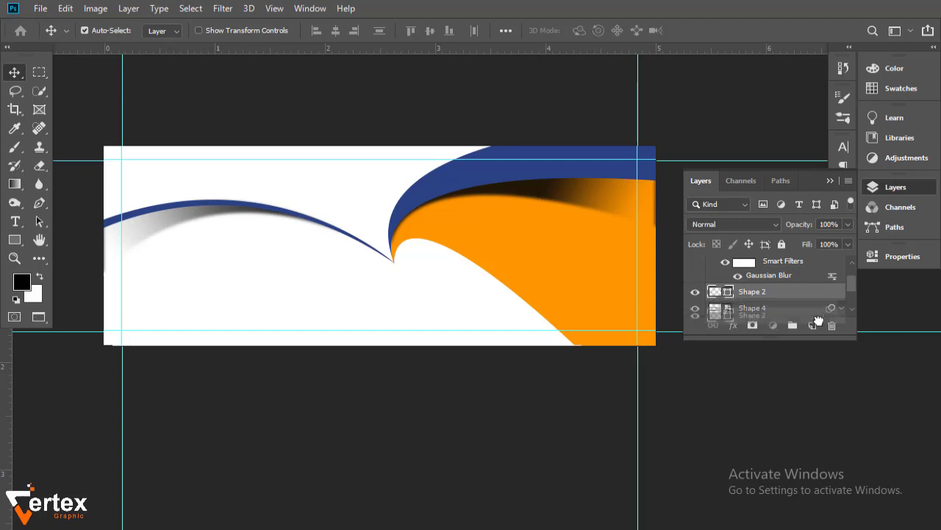
pyautogui.click(776, 307)
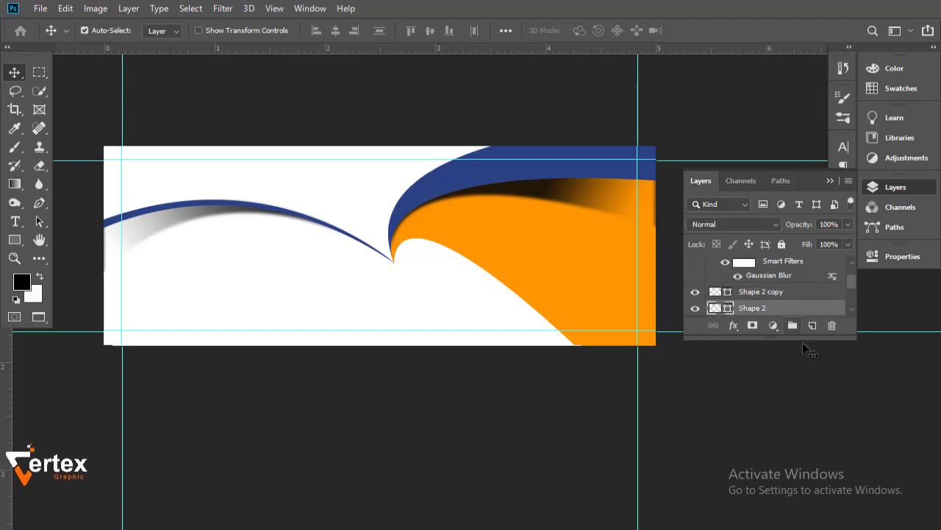
pyautogui.doubleClick(717, 309)
pyautogui.write('f2f2f2')
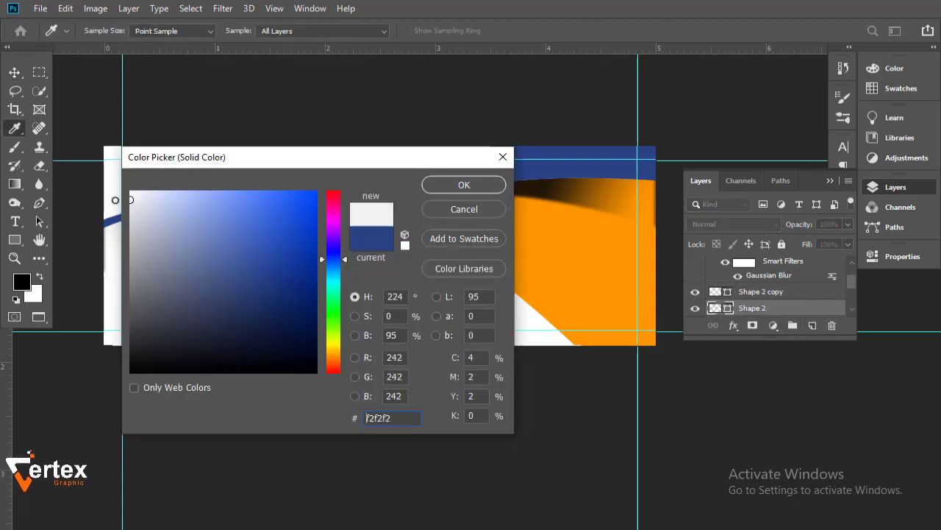
pyautogui.click(490, 190)
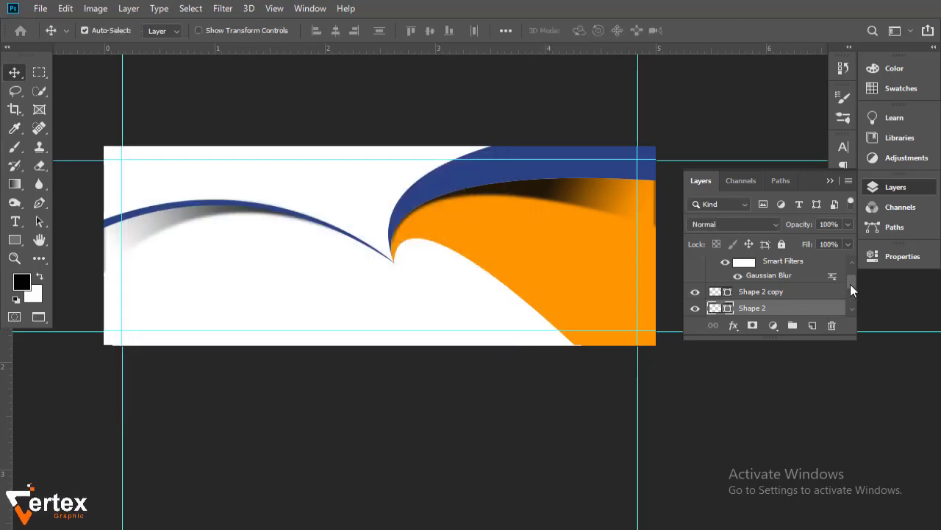
# Duplicate the navy wave layer to create Shape 2 copy.
pyautogui.moveTo(850, 284); pyautogui.dragTo(851, 311)
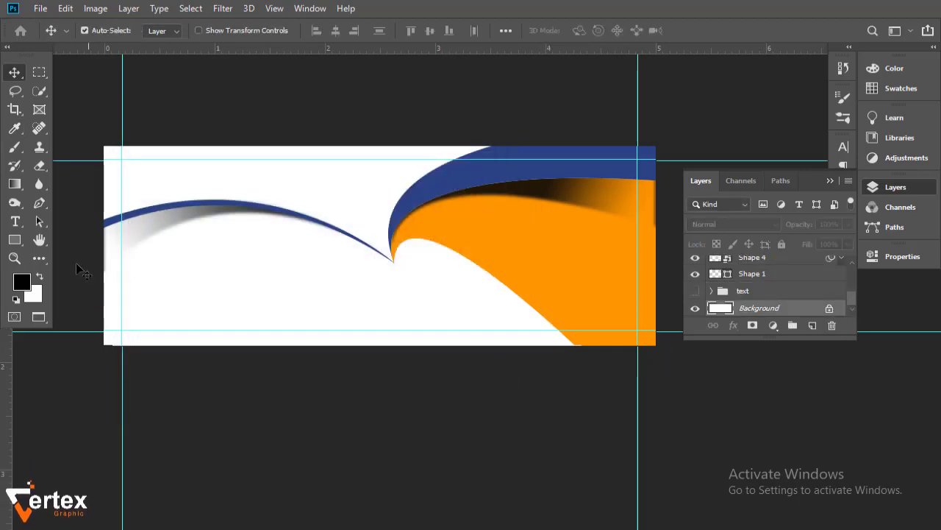
pyautogui.click(39, 203)
pyautogui.scroll(2, 424, 280)
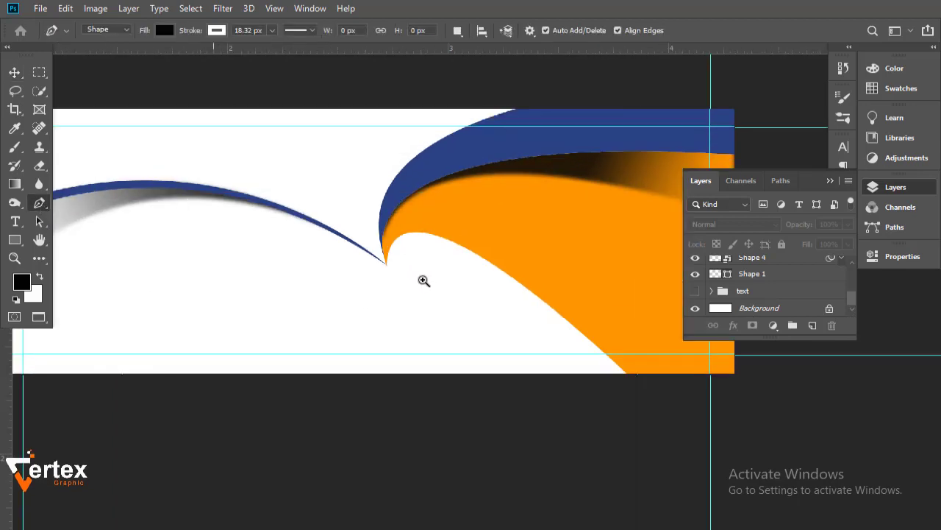
pyautogui.scroll(3, 412, 265)
pyautogui.scroll(2, 383, 323)
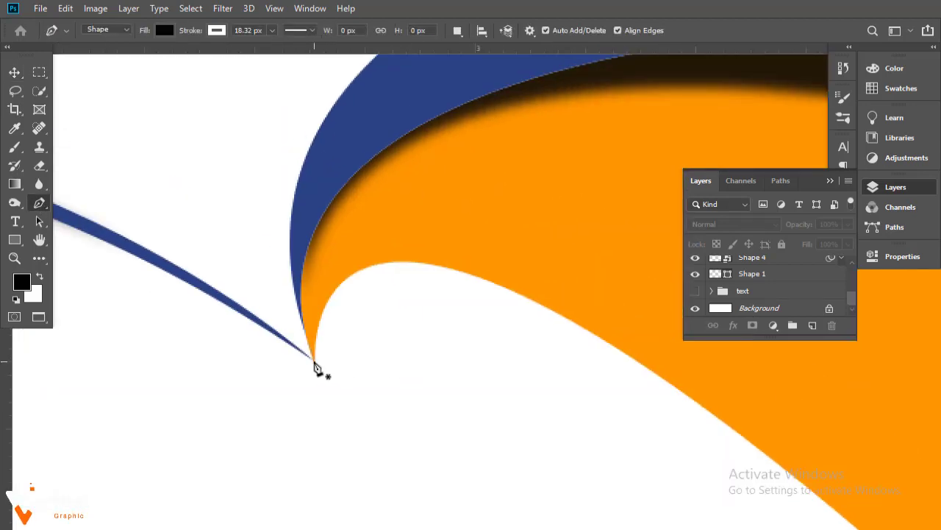
# Draw a closed black Pen shape covering the banner's top down to the wave cusp.
pyautogui.scroll(-1, 336, 319)
pyautogui.scroll(-2, 336, 322)
pyautogui.scroll(-2, 359, 291)
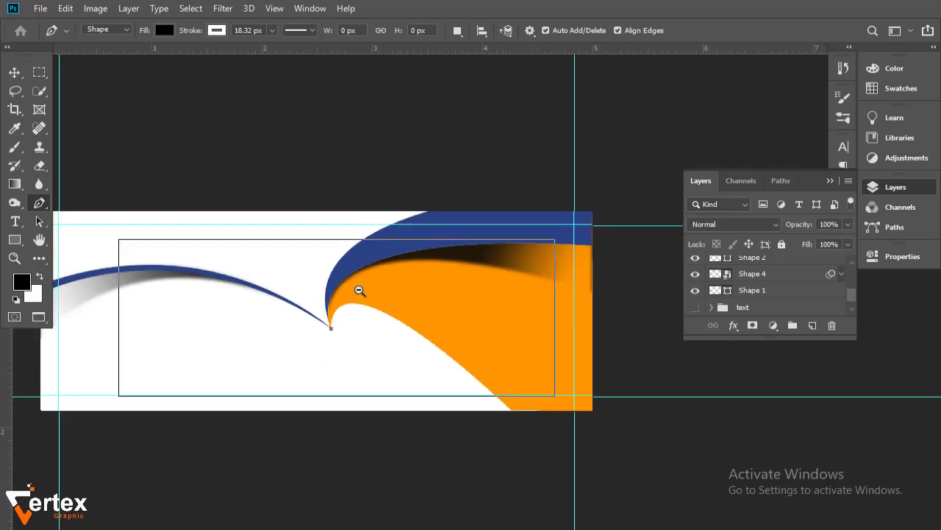
pyautogui.scroll(-1, 359, 290)
pyautogui.moveTo(521, 254)
pyautogui.mouseDown()
pyautogui.moveTo(644, 318)
pyautogui.moveTo(748, 308)
pyautogui.mouseUp()
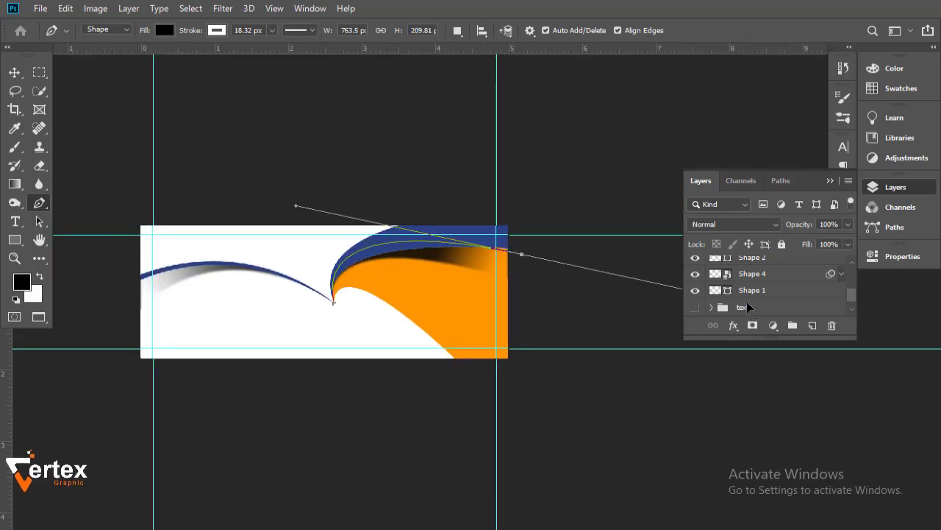
pyautogui.moveTo(522, 254); pyautogui.dragTo(540, 178)
pyautogui.moveTo(411, 174); pyautogui.dragTo(489, 192)
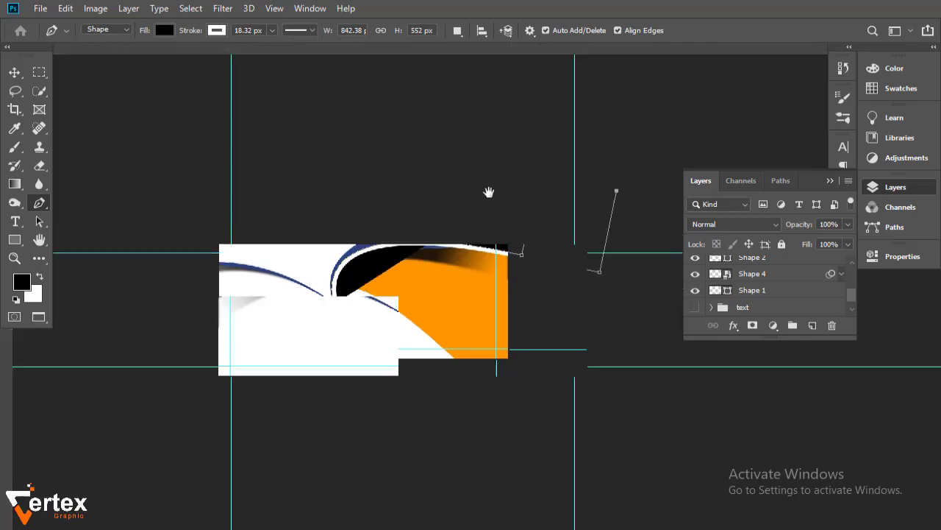
pyautogui.click(225, 200)
pyautogui.click(227, 314)
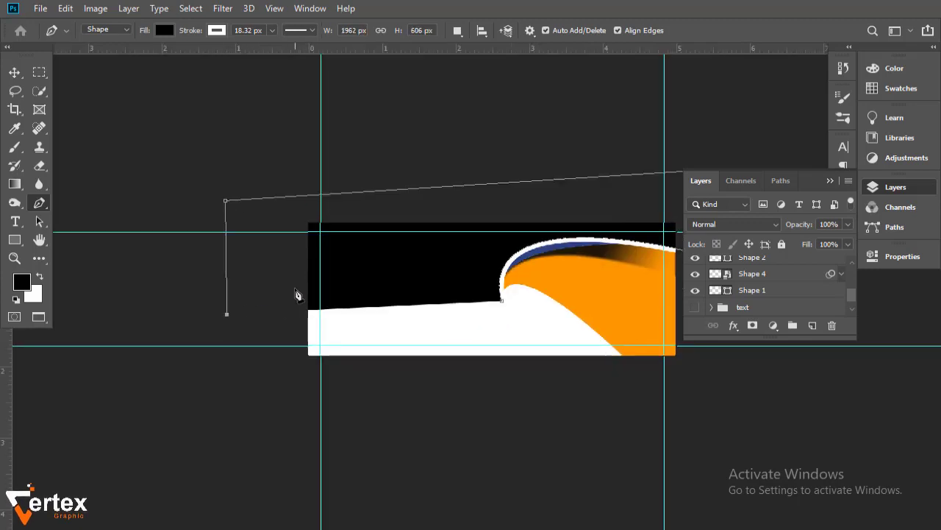
pyautogui.click(294, 288)
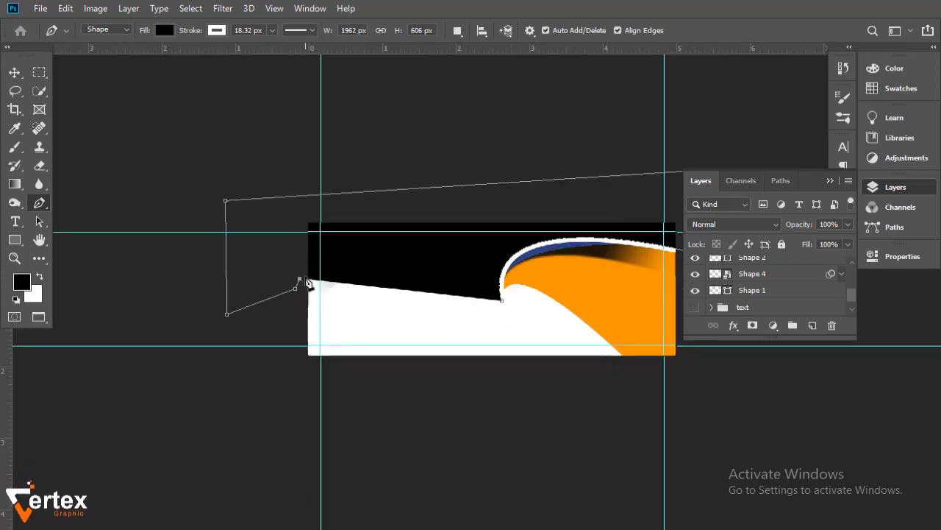
pyautogui.moveTo(502, 299); pyautogui.dragTo(568, 359)
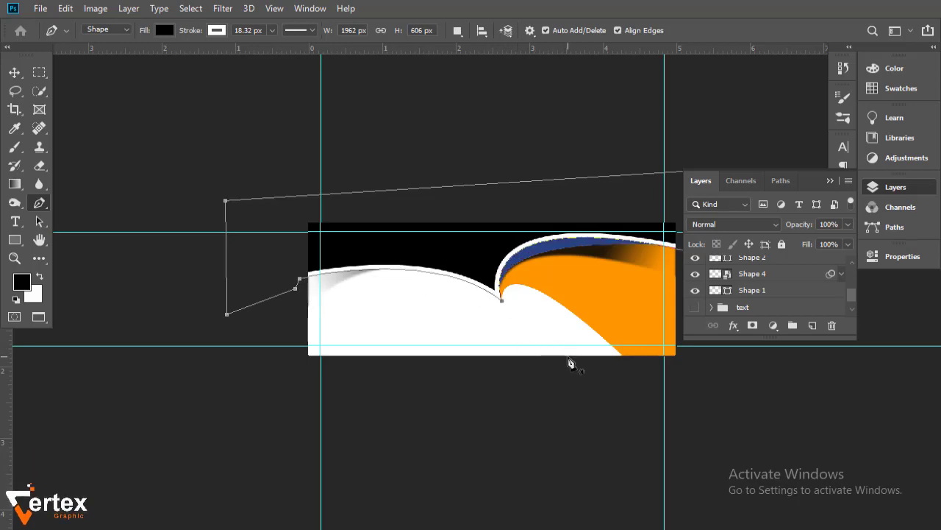
# Remove the shape's stroke and bend its lower edge to follow the thin navy wave.
pyautogui.click(218, 31)
pyautogui.click(151, 60)
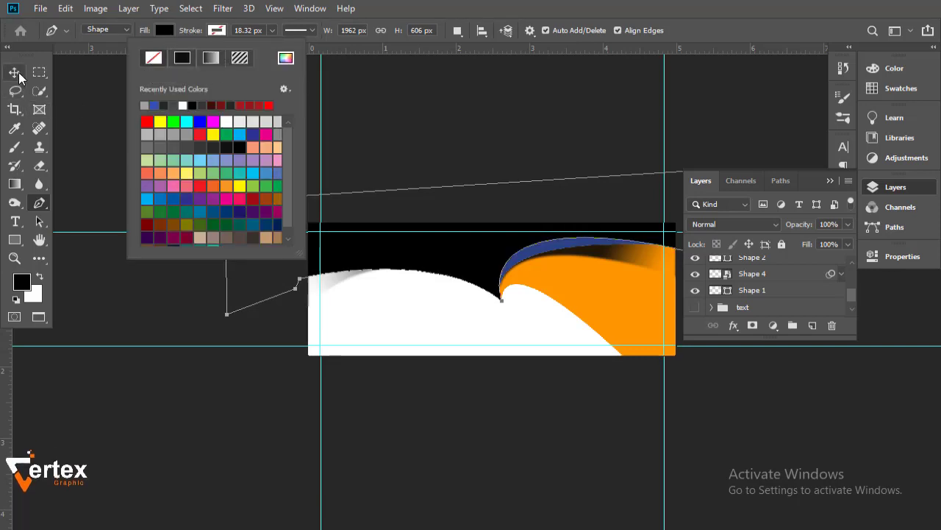
pyautogui.click(492, 293)
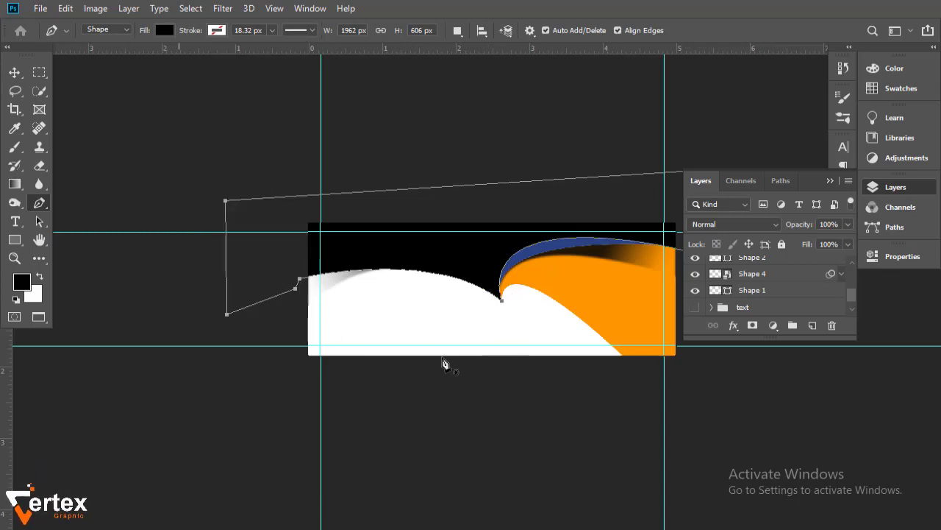
pyautogui.moveTo(502, 300)
pyautogui.mouseDown()
pyautogui.moveTo(440, 254)
pyautogui.moveTo(459, 248)
pyautogui.mouseUp()
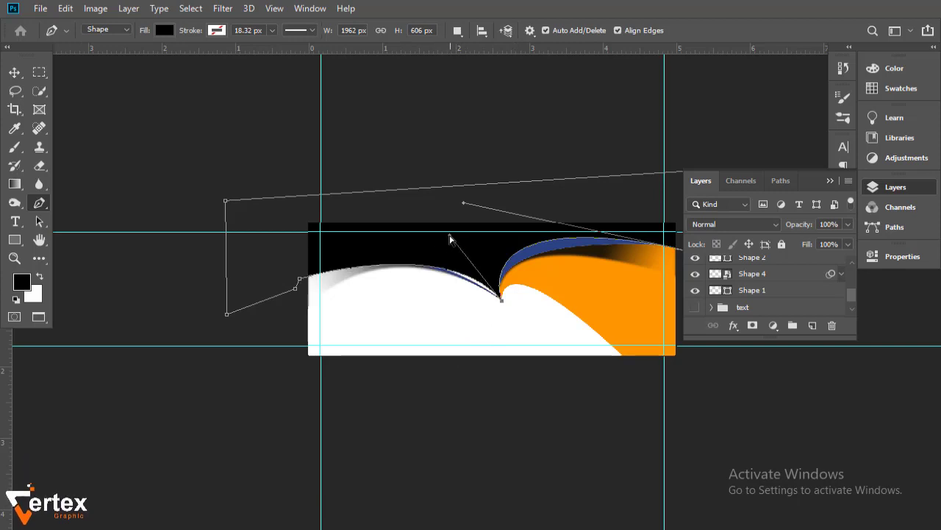
pyautogui.moveTo(449, 237); pyautogui.dragTo(447, 231)
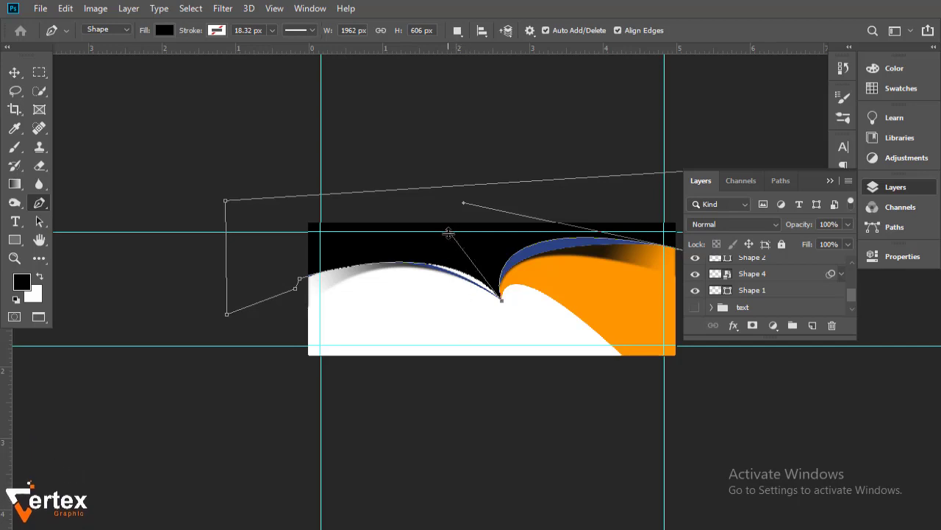
pyautogui.moveTo(447, 234); pyautogui.dragTo(418, 230)
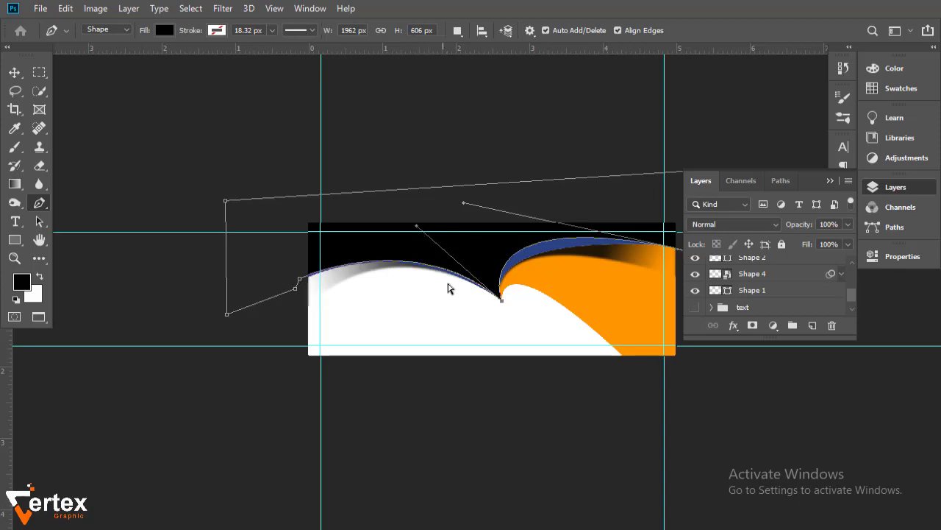
pyautogui.press('v')
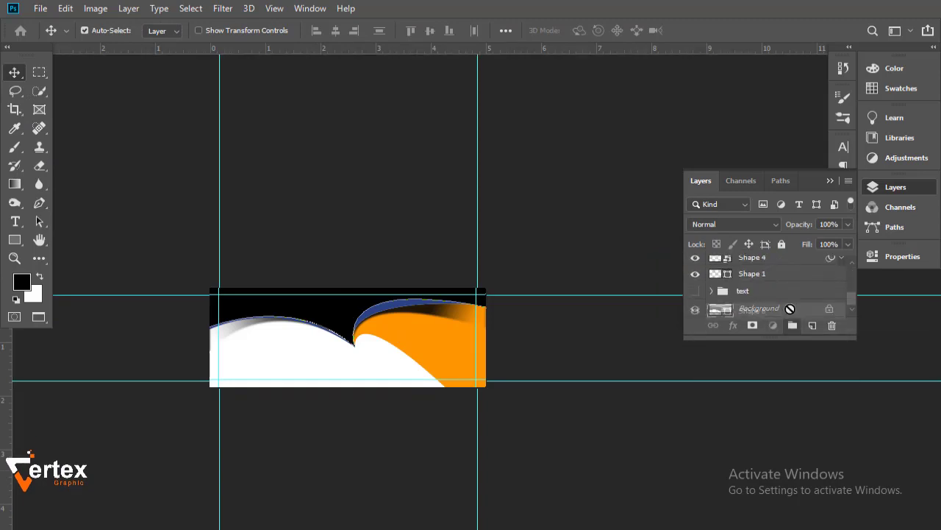
# Move Shape 6 just above the Background layer.
pyautogui.moveTo(800, 367); pyautogui.dragTo(788, 301)
pyautogui.keyDown('ctrl'); pyautogui.click(407, 353); pyautogui.keyUp('ctrl')
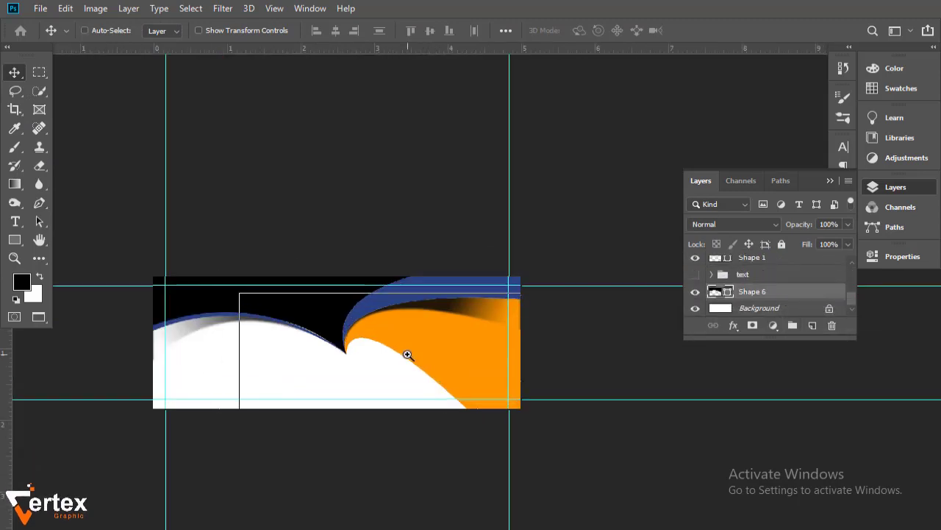
pyautogui.moveTo(459, 383)
pyautogui.mouseDown()
pyautogui.moveTo(471, 425)
pyautogui.moveTo(452, 412)
pyautogui.moveTo(474, 415)
pyautogui.mouseUp()
pyautogui.hotkey('ctrl', 'r')
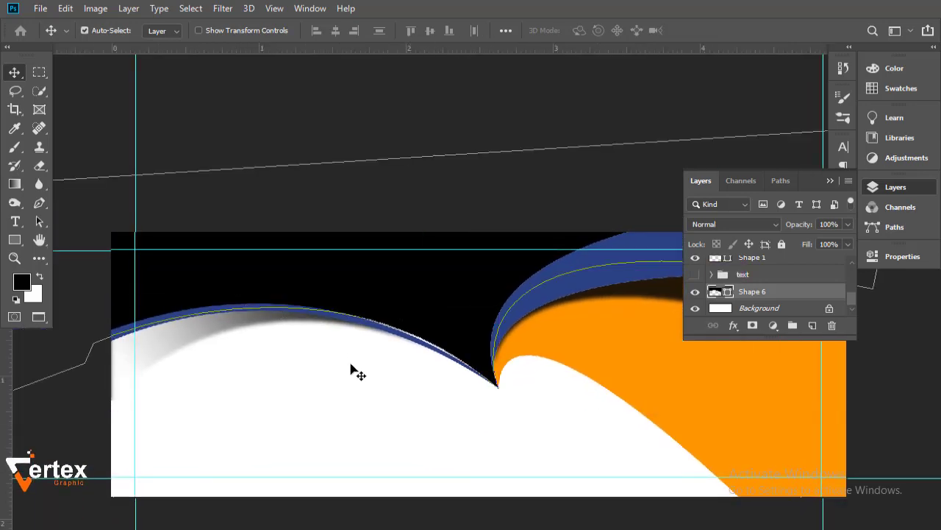
# Reshape Shape 6's curve at the notch so it follows the white wave.
pyautogui.click(39, 205)
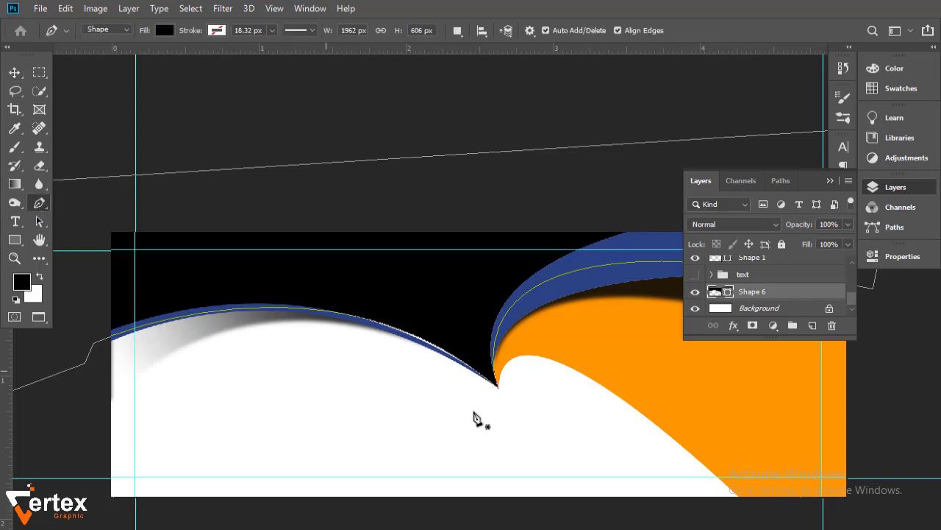
pyautogui.keyDown('alt'); pyautogui.click(438, 360); pyautogui.keyUp('alt')
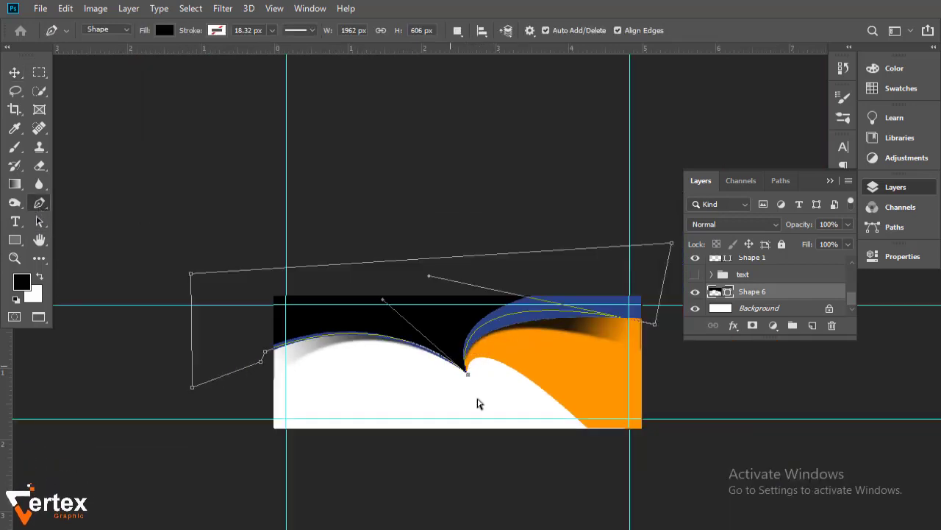
pyautogui.keyDown('ctrl'); pyautogui.click(480, 367); pyautogui.keyUp('ctrl')
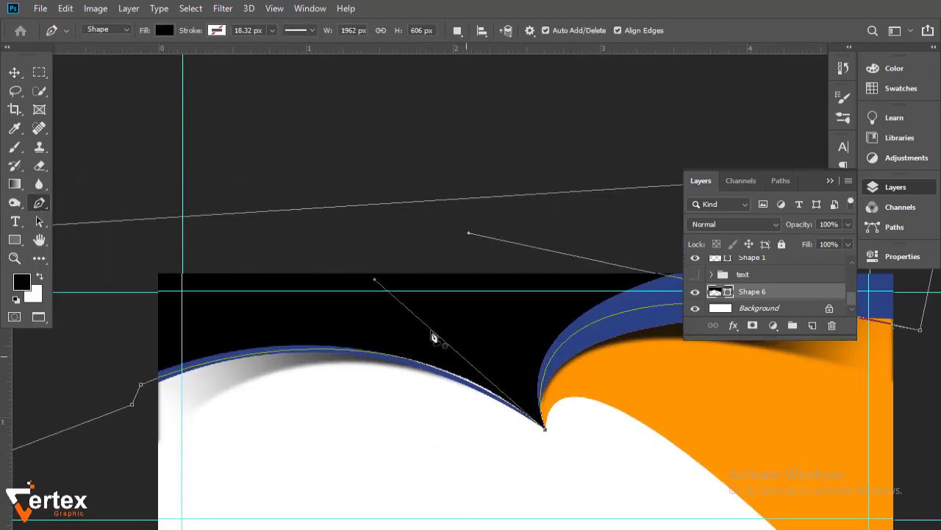
pyautogui.moveTo(375, 284); pyautogui.dragTo(353, 280)
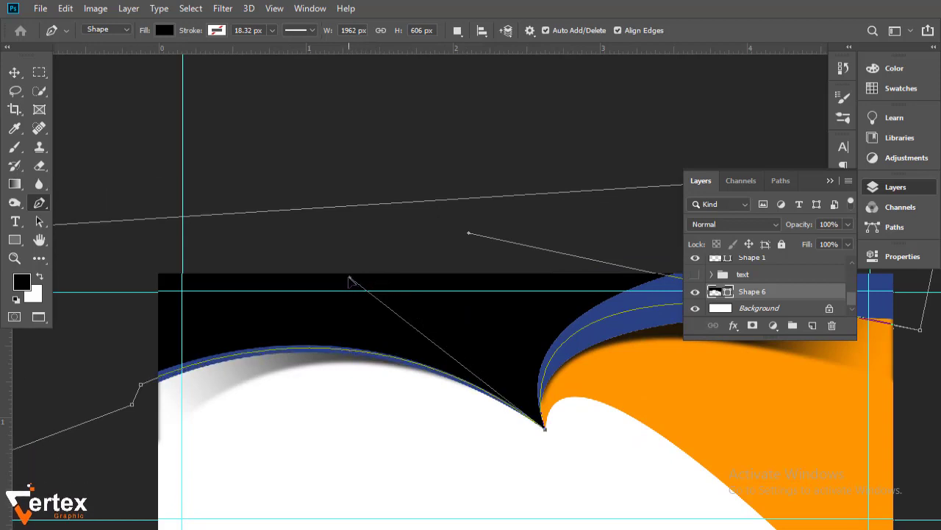
pyautogui.click(16, 73)
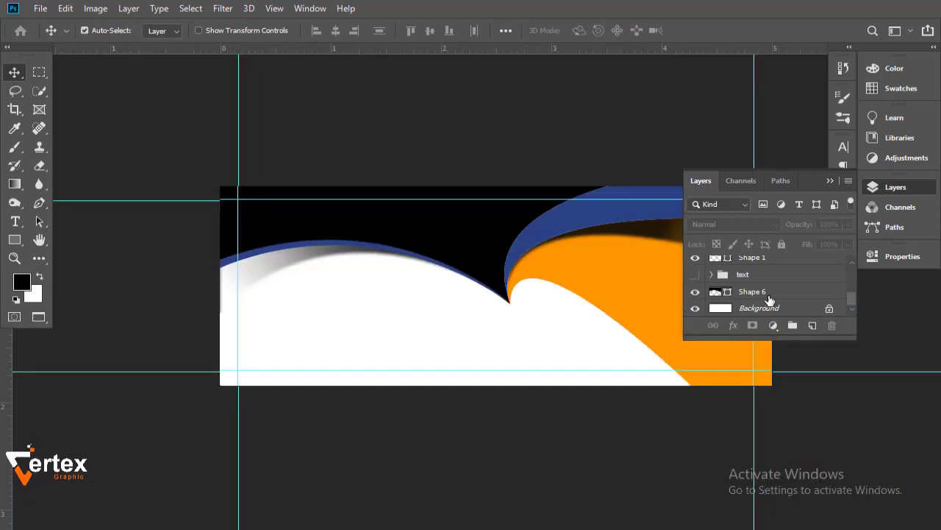
pyautogui.click(765, 294)
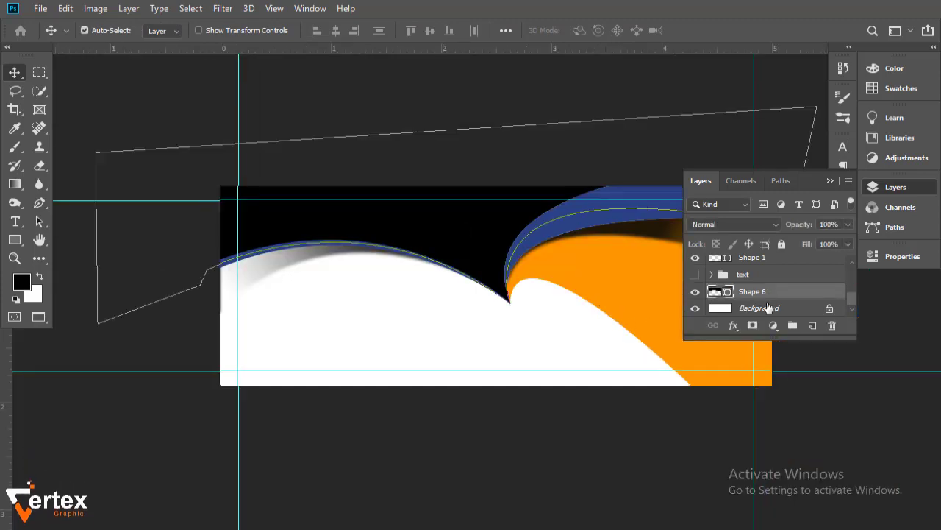
# Place the bridge photo, clip it into Shape 6, and enlarge it to fill the shape.
pyautogui.moveTo(385, 309); pyautogui.dragTo(368, 309)
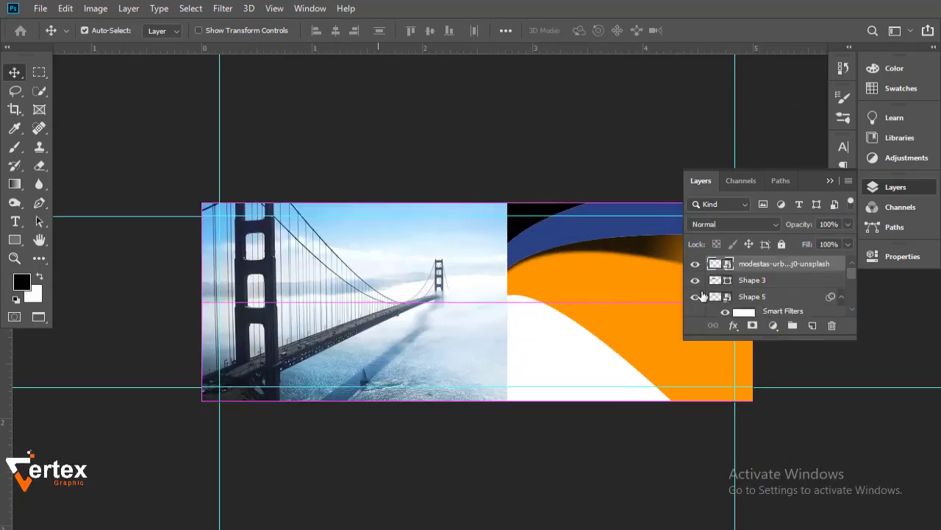
pyautogui.press('Return')
pyautogui.moveTo(818, 269); pyautogui.dragTo(791, 288)
pyautogui.keyDown('alt'); pyautogui.click(765, 283); pyautogui.keyUp('alt')
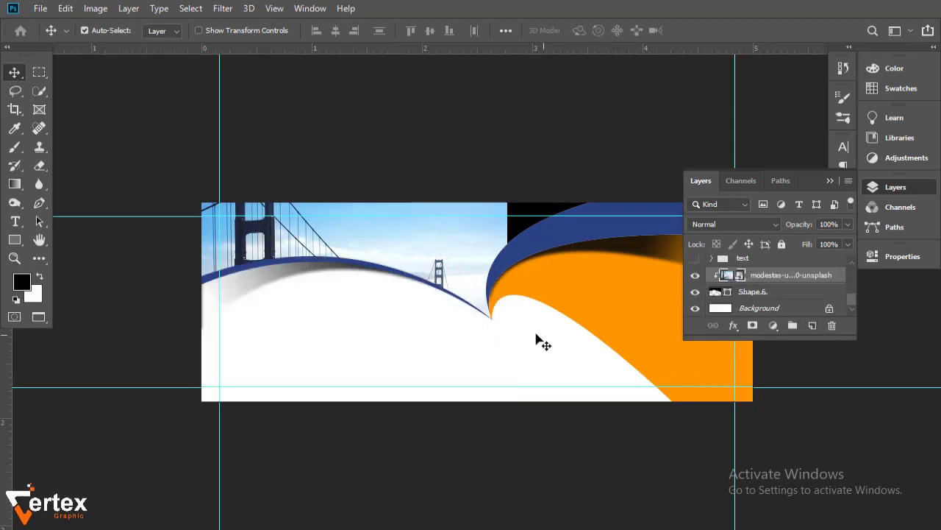
pyautogui.hotkey('ctrl', 't')
pyautogui.hotkey('ctrl', '-')
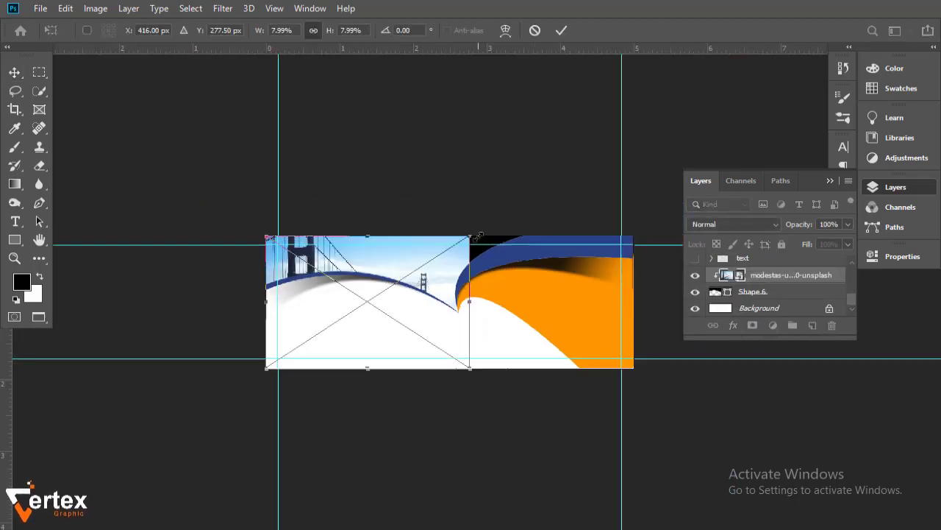
pyautogui.moveTo(474, 234); pyautogui.dragTo(557, 194)
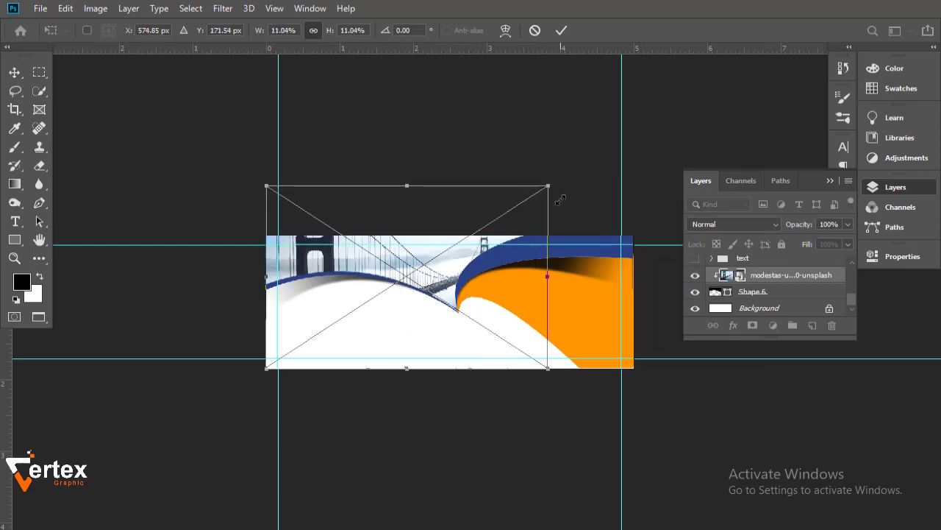
pyautogui.moveTo(477, 371)
pyautogui.mouseDown()
pyautogui.moveTo(474, 344)
pyautogui.moveTo(493, 352)
pyautogui.mouseUp()
pyautogui.press('Return')
# Nudge the bridge photo down and enlarge it further to about 12.61%.
pyautogui.hotkey('ctrl', '+')
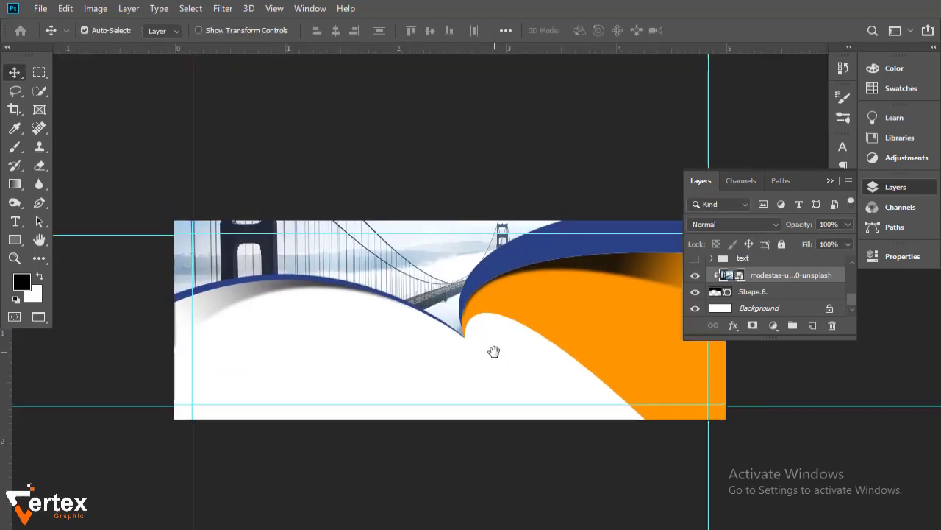
pyautogui.scroll(5, 853, 300)
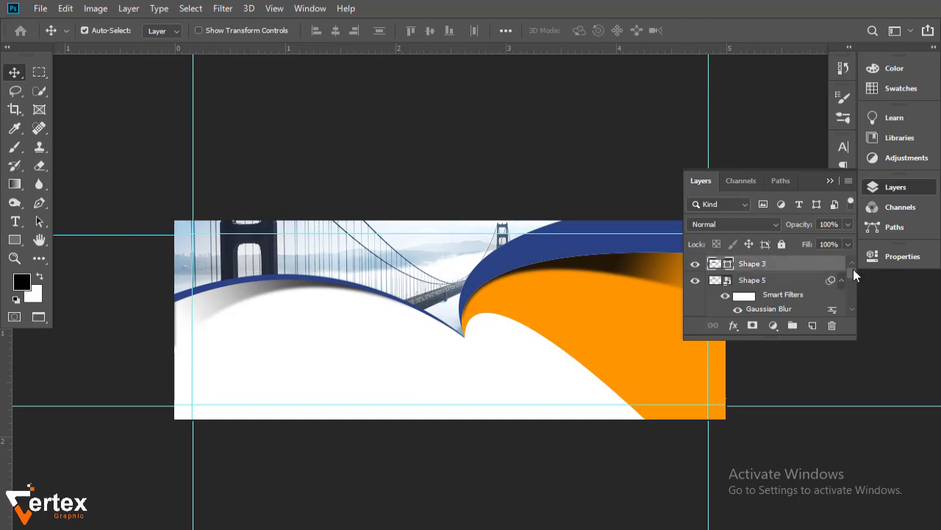
pyautogui.scroll(-3, 851, 299)
pyautogui.scroll(-3, 851, 299)
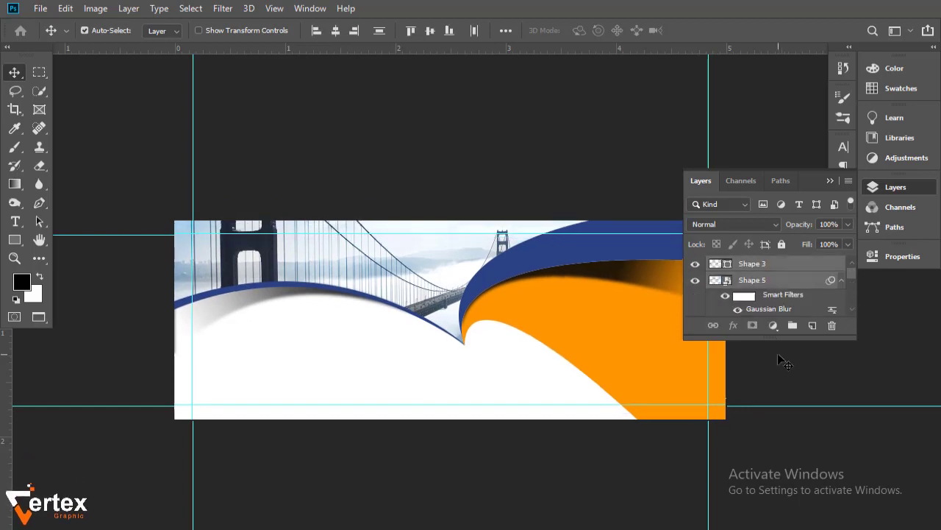
pyautogui.hotkey('shift', 'Down')
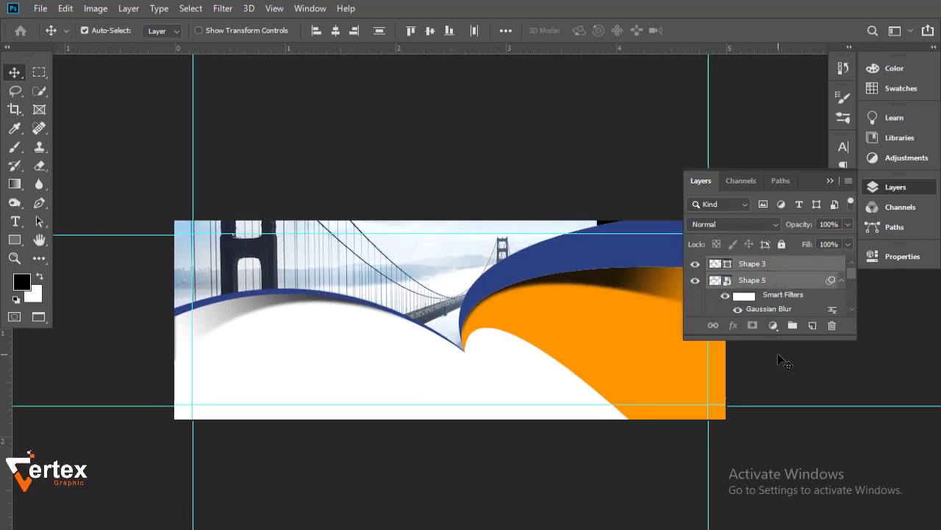
pyautogui.hotkey('shift', 'Down')
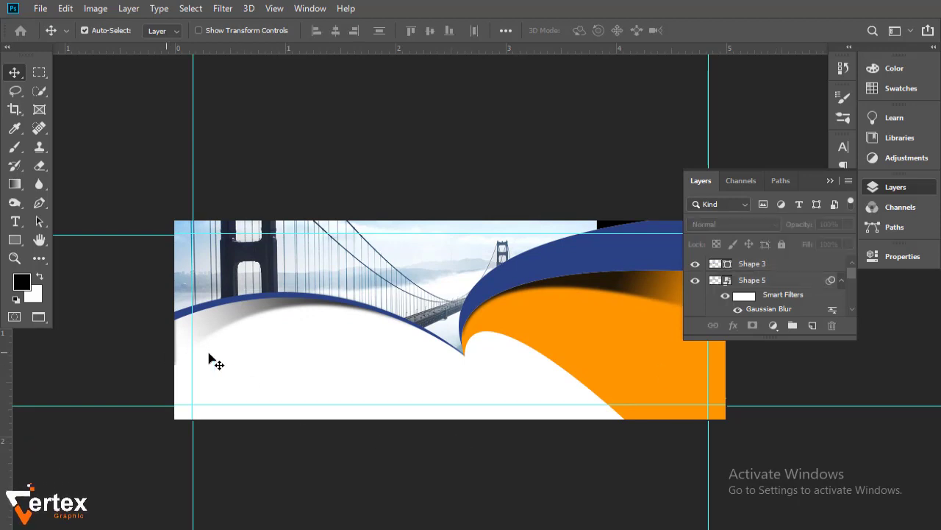
pyautogui.moveTo(353, 351); pyautogui.dragTo(336, 300)
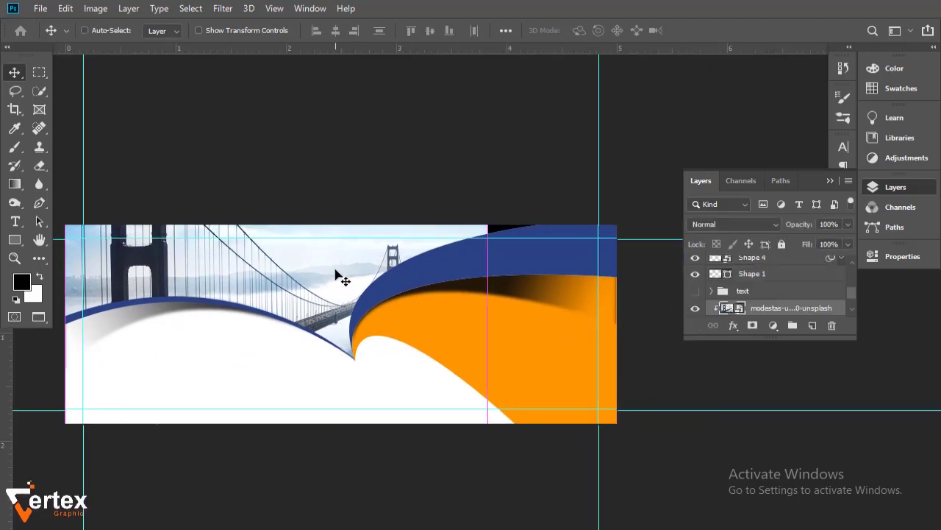
pyautogui.hotkey('ctrl', 't')
pyautogui.moveTo(492, 160); pyautogui.dragTo(562, 143)
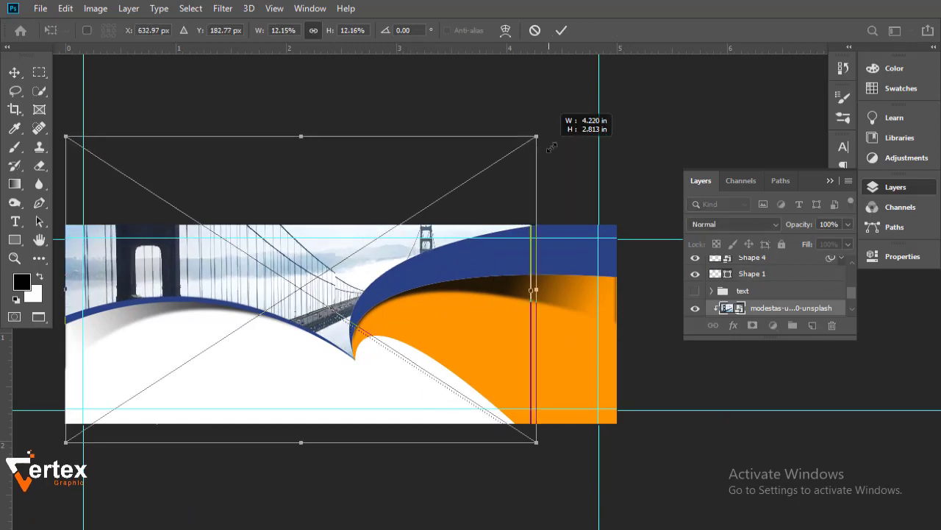
pyautogui.press('Return')
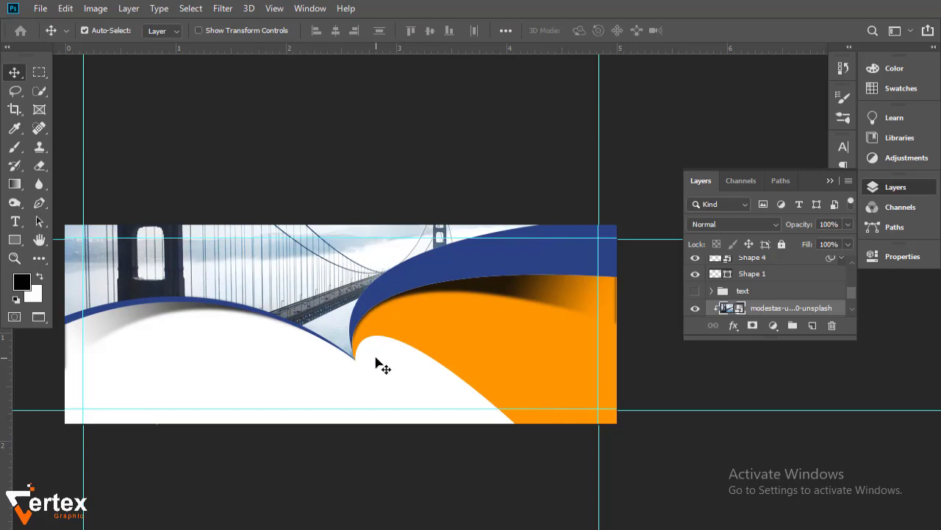
pyautogui.moveTo(325, 302); pyautogui.dragTo(379, 289)
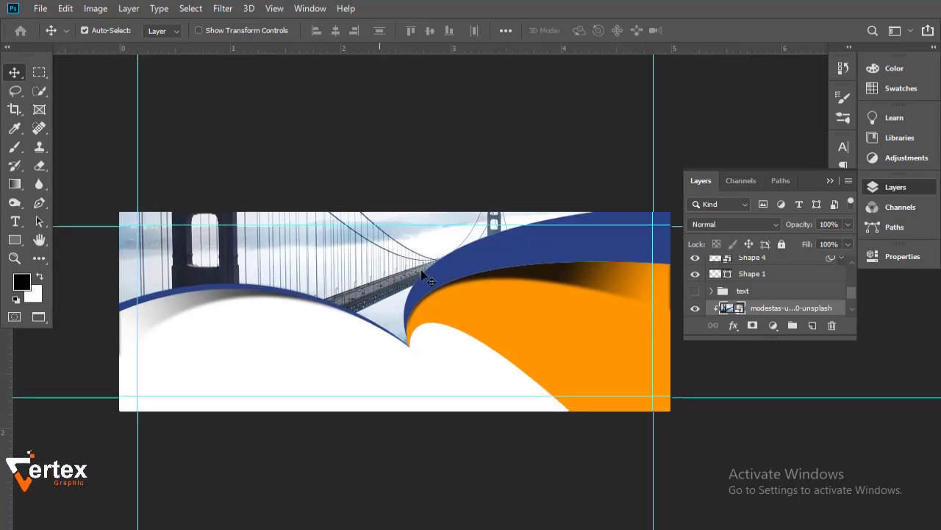
# Add a Hue/Saturation adjustment with Lightness -75 to darken the clipped bridge photo.
pyautogui.click(773, 325)
pyautogui.click(815, 192)
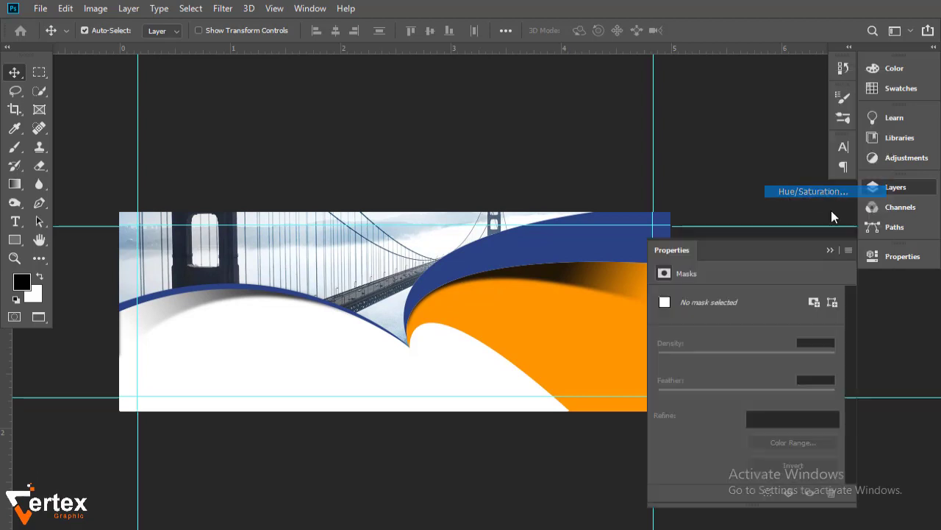
pyautogui.moveTo(746, 406); pyautogui.dragTo(682, 402)
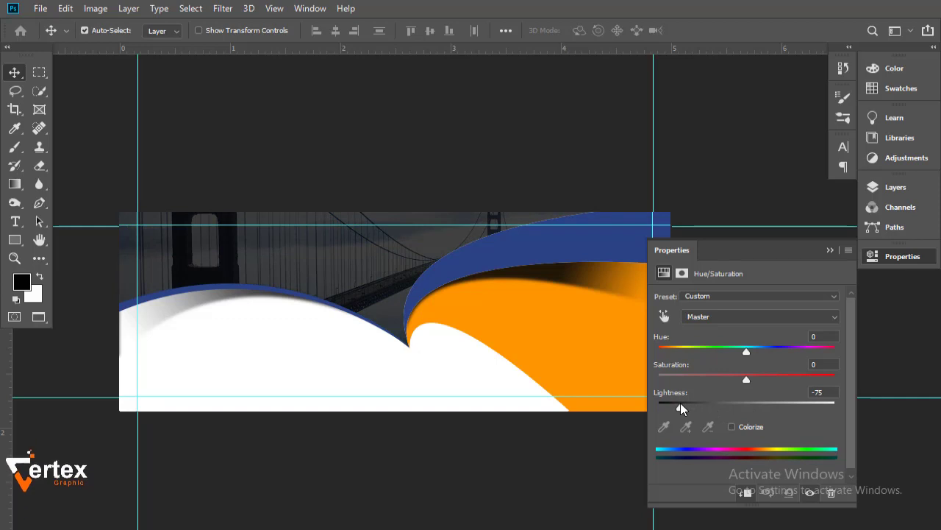
pyautogui.click(757, 387)
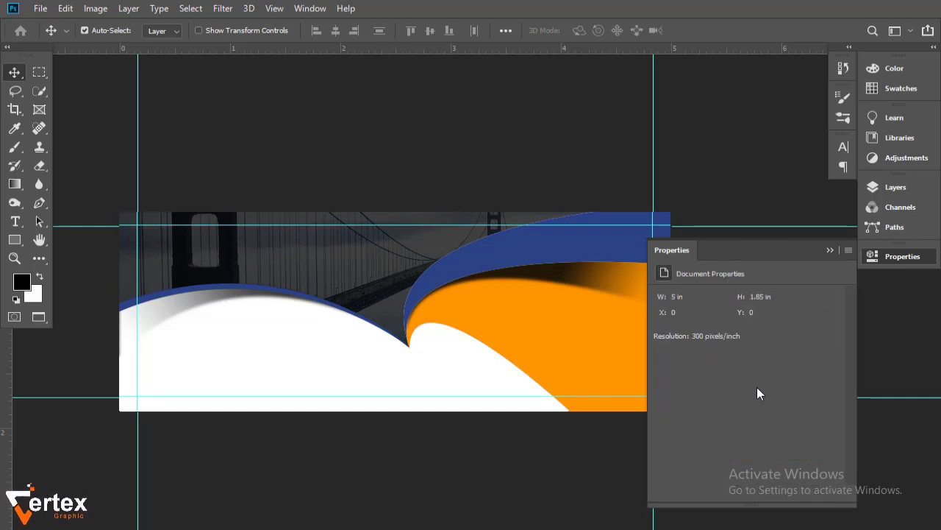
pyautogui.click(829, 251)
pyautogui.click(893, 186)
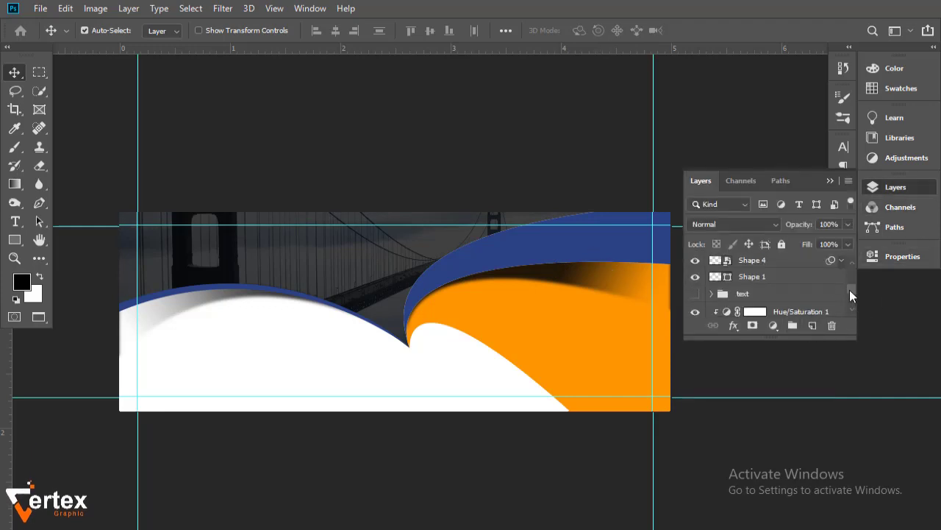
# Set Shape 2's fill colour to white ffffff and hide the rulers.
pyautogui.scroll(3, 850, 290)
pyautogui.doubleClick(715, 302)
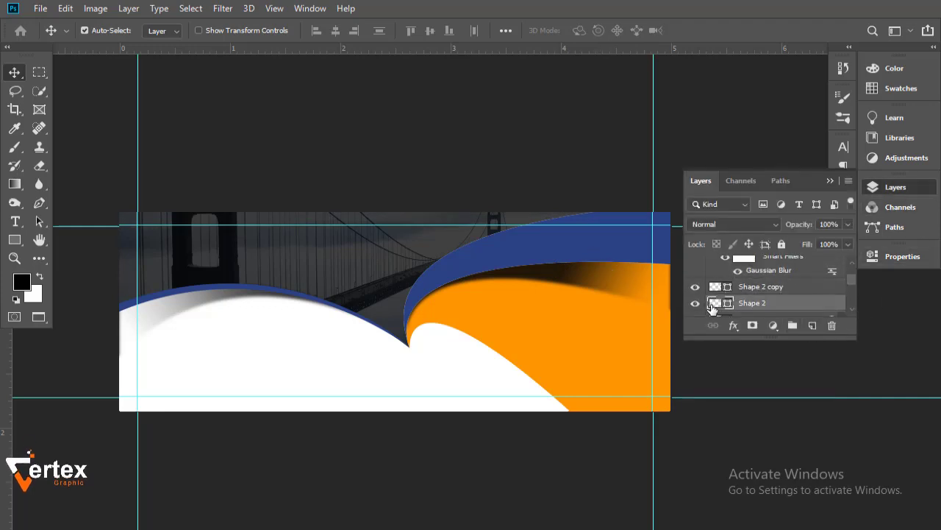
pyautogui.write('ffffff')
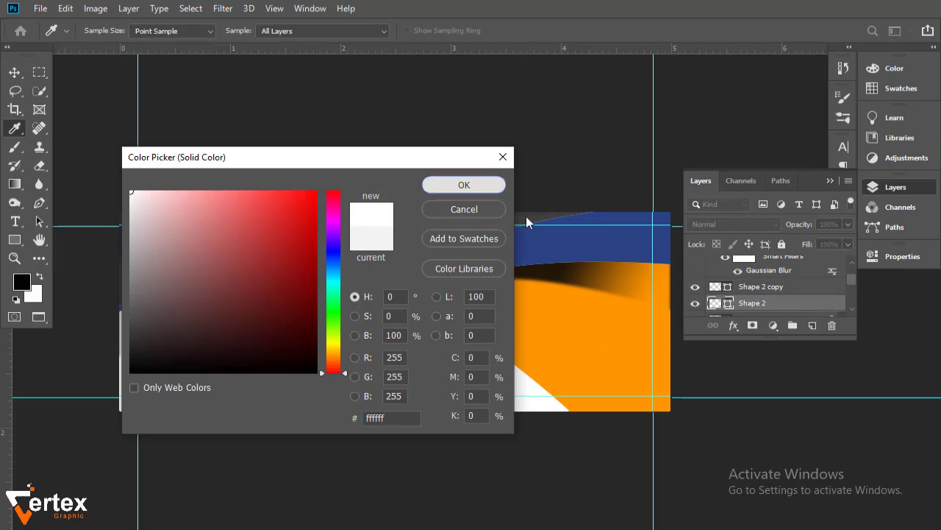
pyautogui.press('Return')
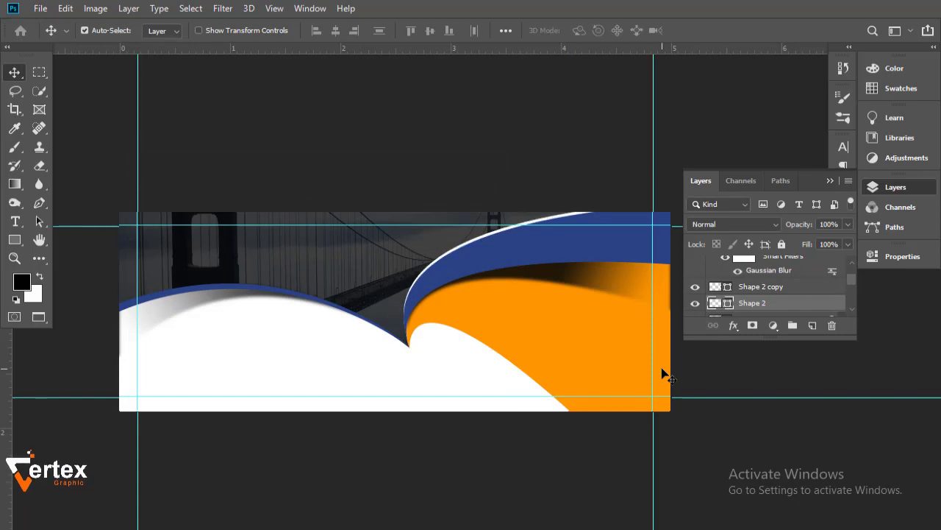
pyautogui.hotkey('ctrl', 'r')
pyautogui.hotkey('ctrl', 'r')
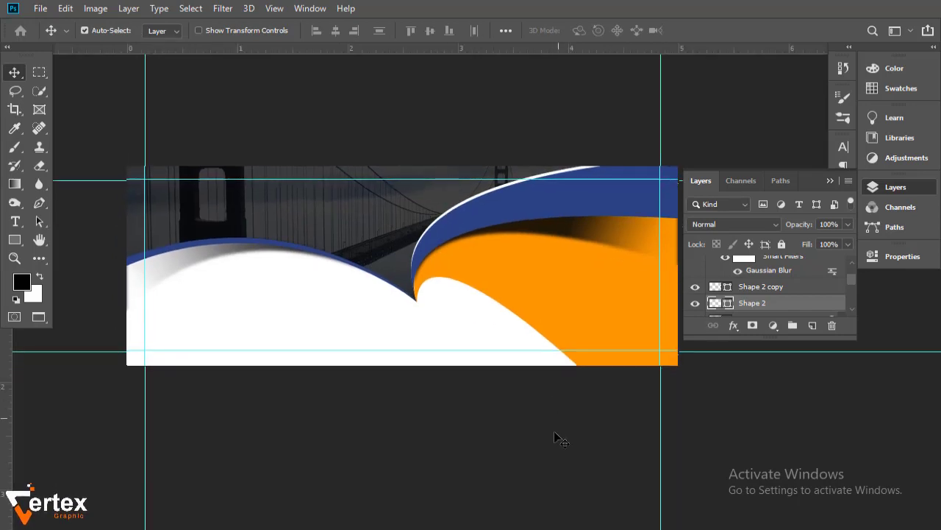
pyautogui.click(559, 440)
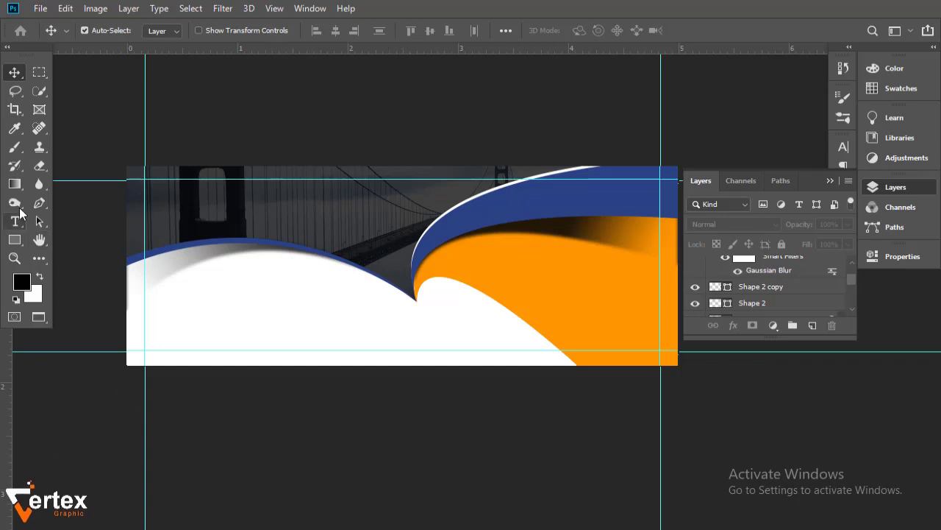
# Start a Pen-tool shape at the notch between the white and orange waves.
pyautogui.click(40, 204)
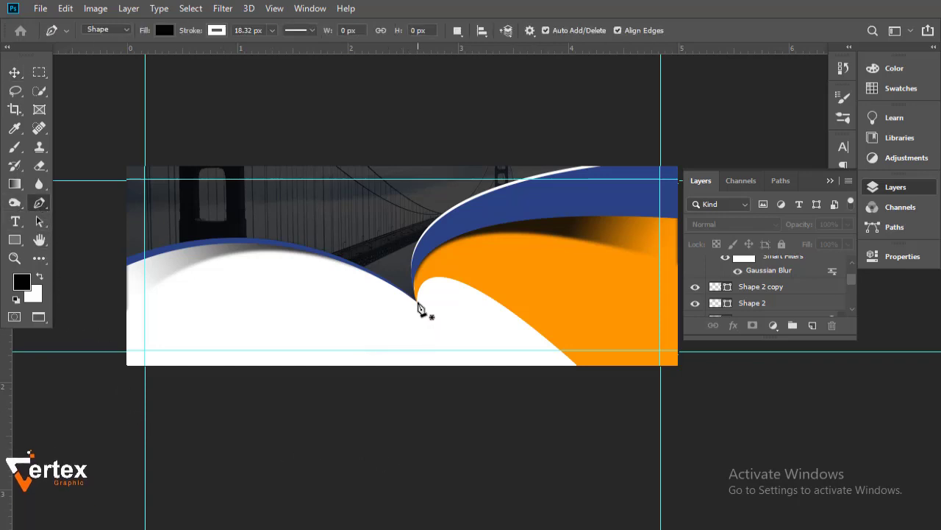
pyautogui.keyDown('ctrl'); pyautogui.click(463, 314); pyautogui.keyUp('ctrl')
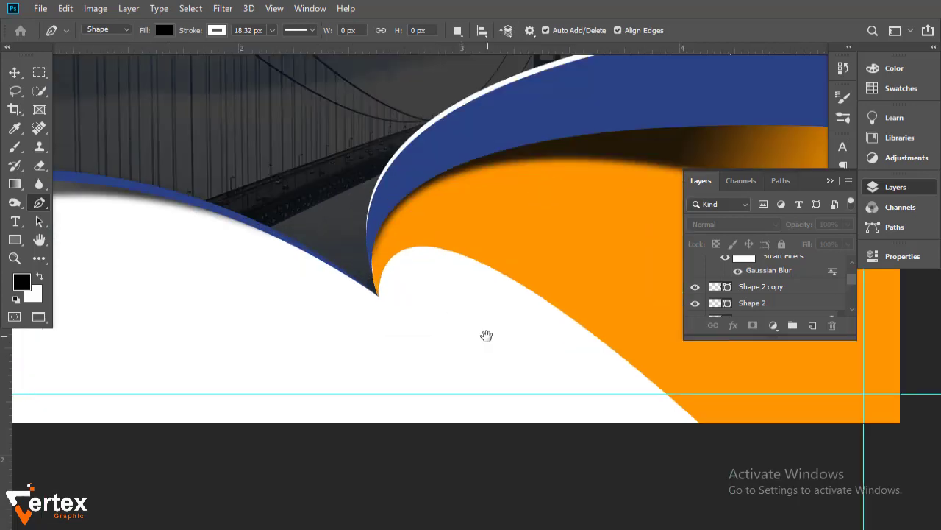
pyautogui.keyDown('ctrl'); pyautogui.click(485, 334); pyautogui.keyUp('ctrl')
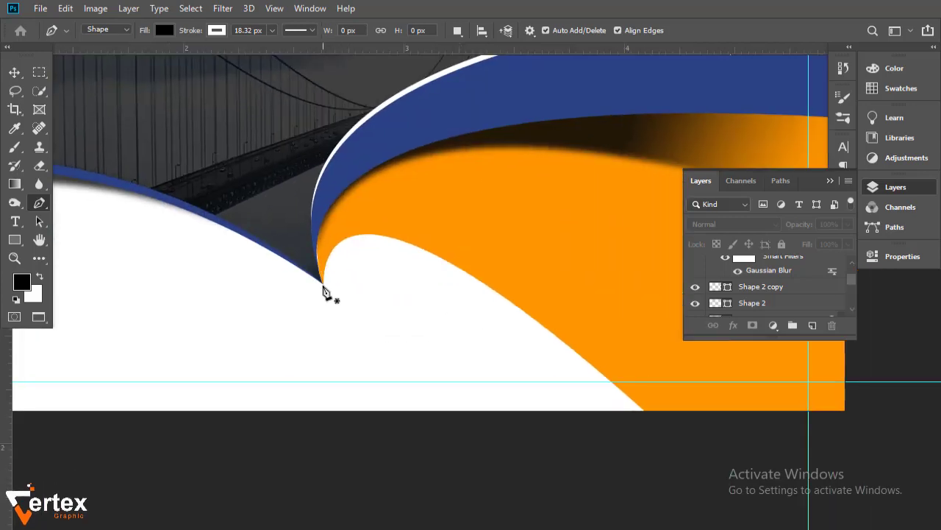
pyautogui.click(324, 285)
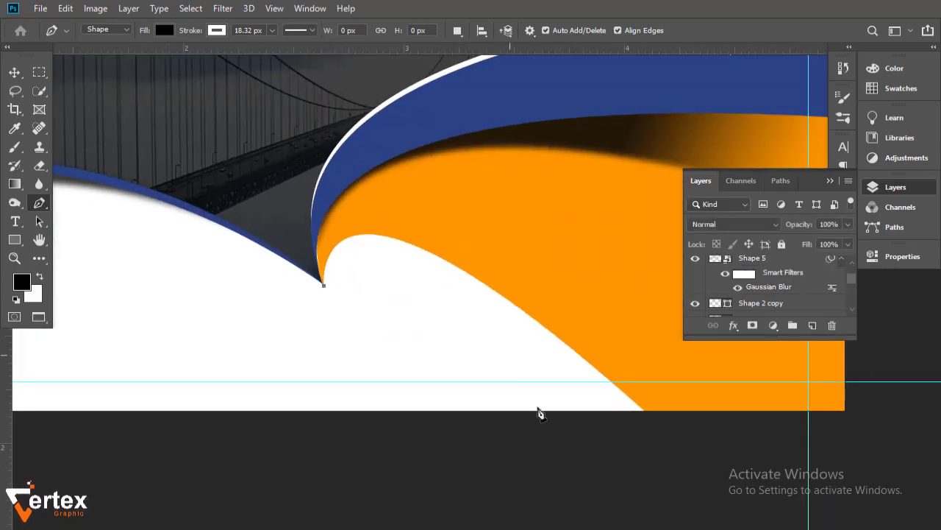
pyautogui.keyDown('alt'); pyautogui.click(535, 440); pyautogui.keyUp('alt')
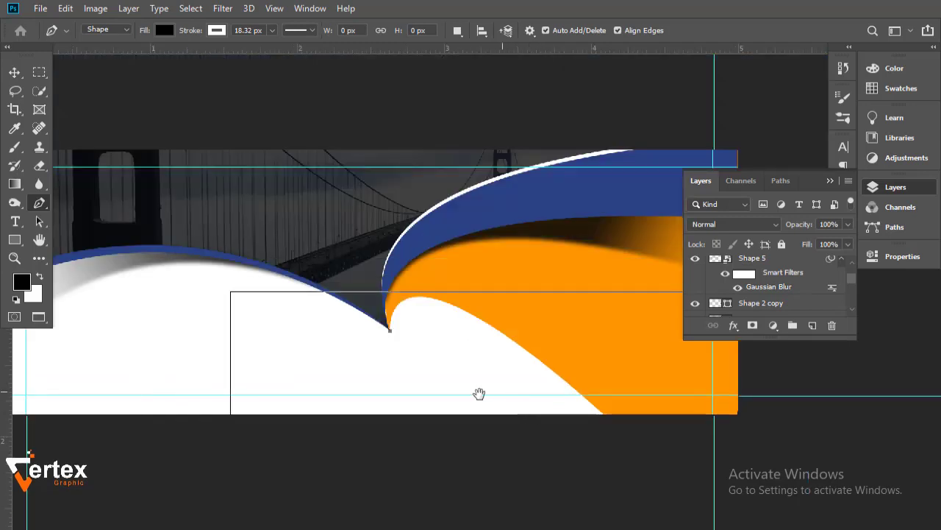
pyautogui.keyDown('alt'); pyautogui.click(481, 392); pyautogui.keyUp('alt')
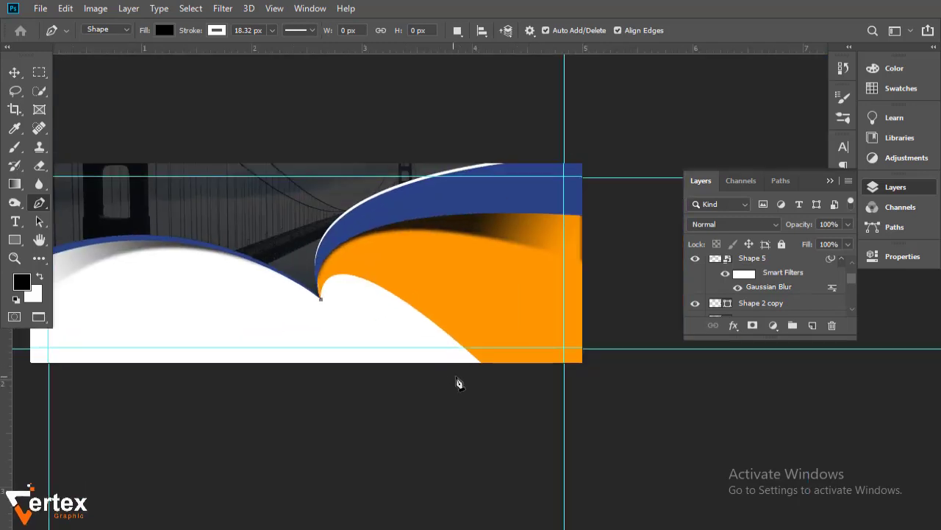
# Trace a black shadow outline along the orange wave's curved edge and close it.
pyautogui.moveTo(458, 369)
pyautogui.mouseDown()
pyautogui.moveTo(573, 525)
pyautogui.moveTo(610, 517)
pyautogui.moveTo(603, 513)
pyautogui.mouseUp()
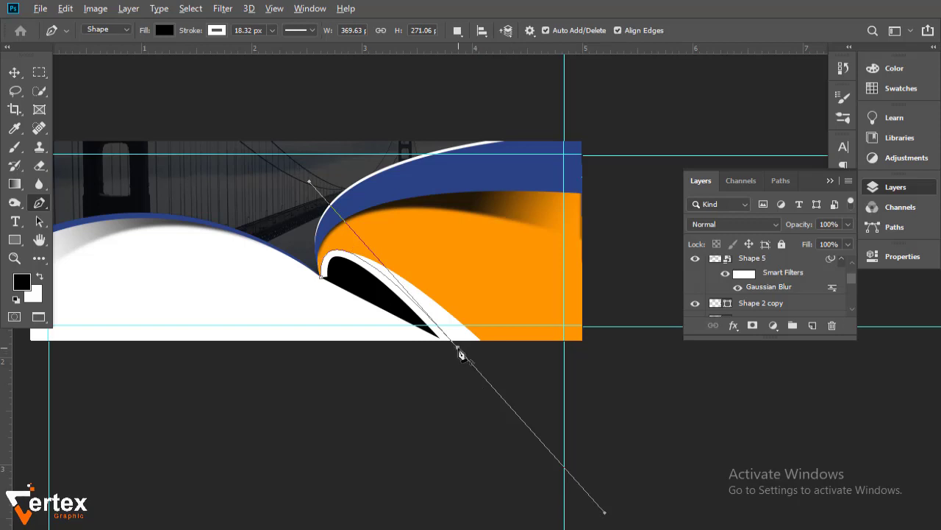
pyautogui.click(458, 348)
pyautogui.click(525, 354)
pyautogui.click(493, 302)
pyautogui.click(392, 231)
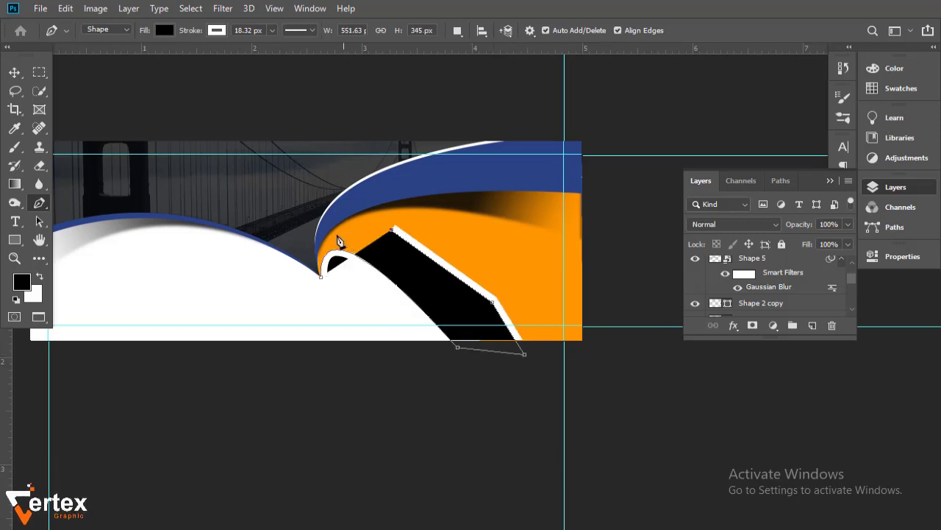
pyautogui.click(335, 231)
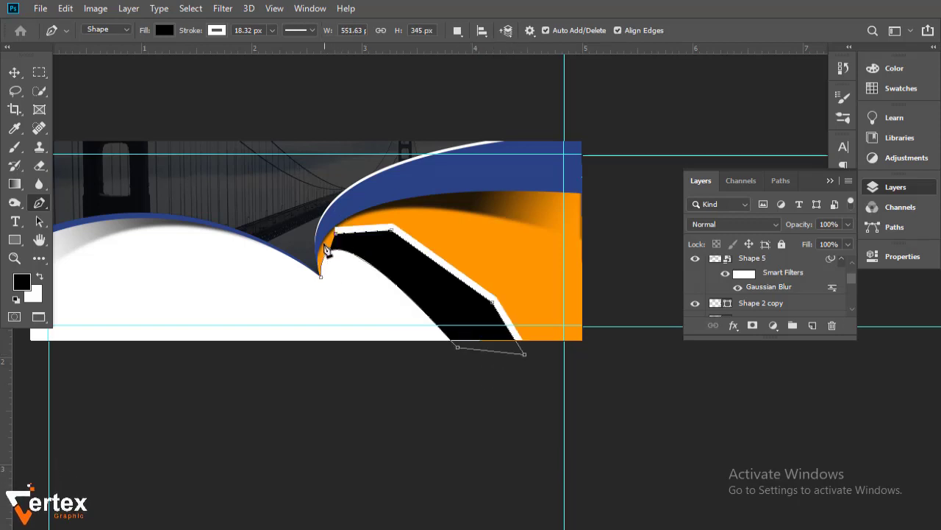
pyautogui.click(330, 288)
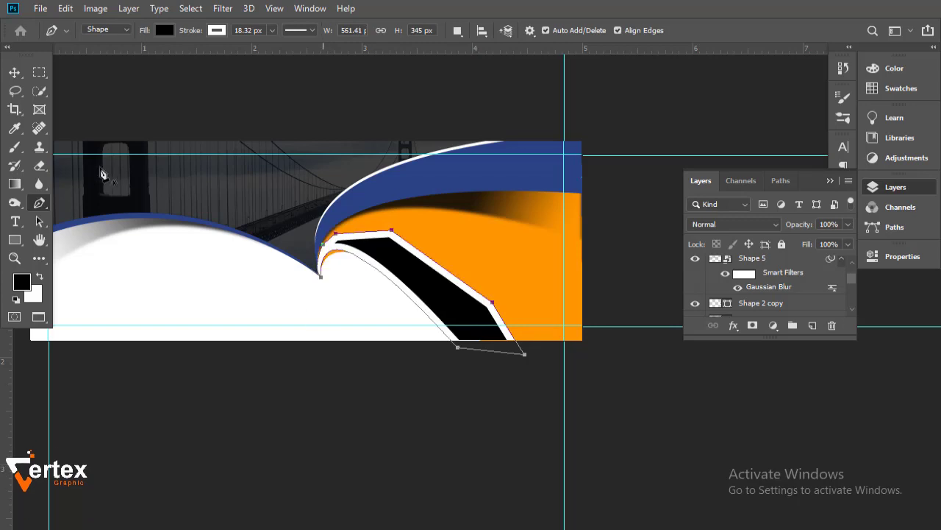
# Remove the shadow shape's stroke and move Shape 7 below Shape 6.
pyautogui.click(216, 30)
pyautogui.click(151, 59)
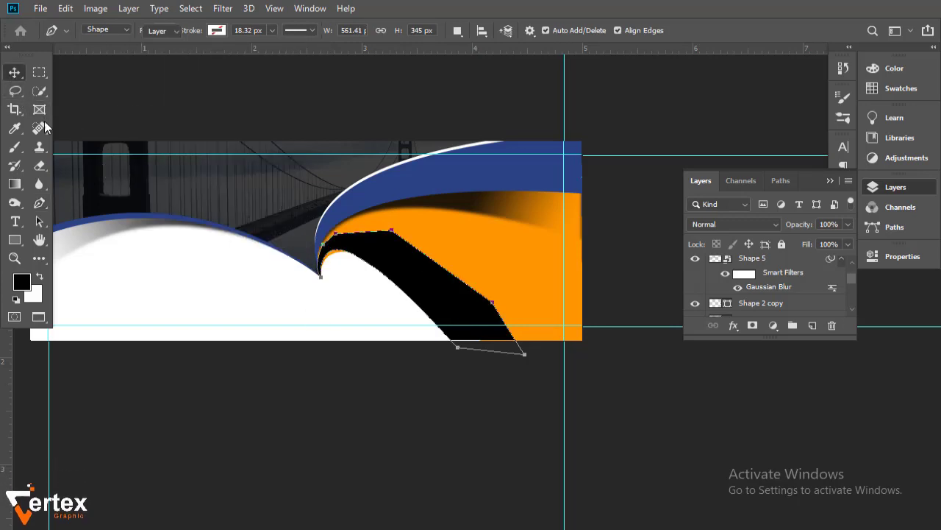
pyautogui.click(13, 72)
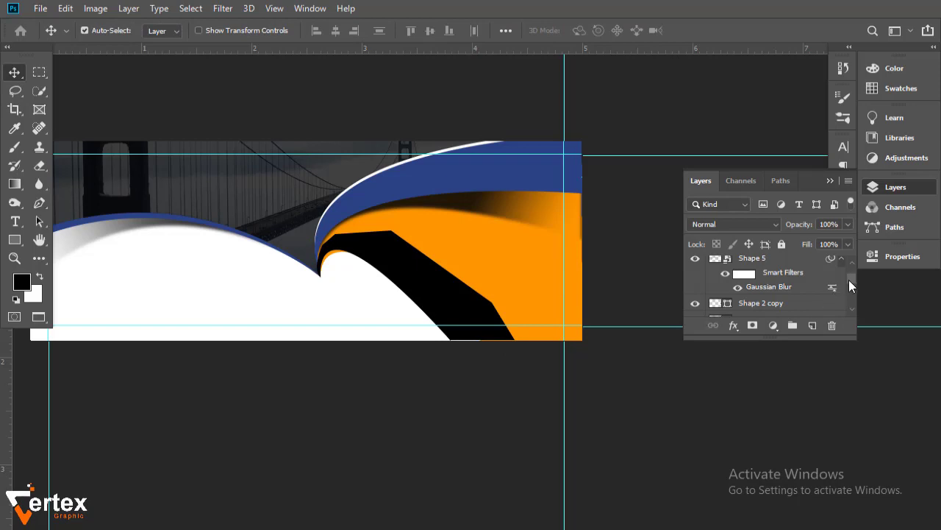
pyautogui.moveTo(848, 286)
pyautogui.mouseDown()
pyautogui.moveTo(848, 271)
pyautogui.moveTo(815, 372)
pyautogui.moveTo(797, 300)
pyautogui.mouseUp()
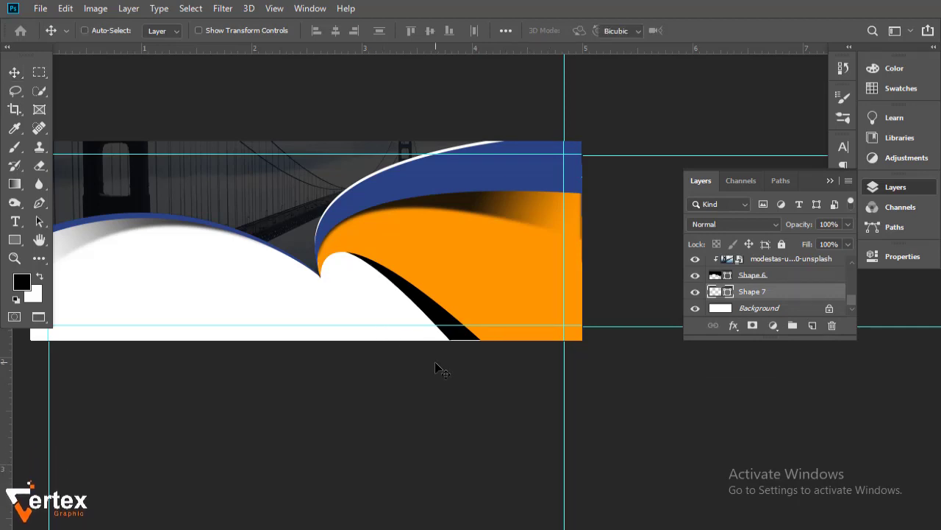
# Nudge the black shadow shape slightly right and down.
pyautogui.hotkey('ctrl', 't')
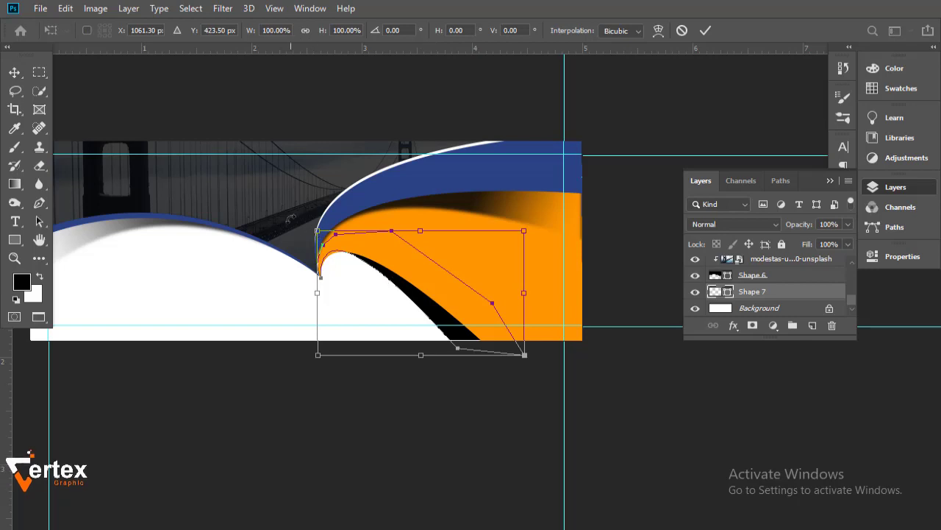
pyautogui.press('Right')
pyautogui.press('Right')
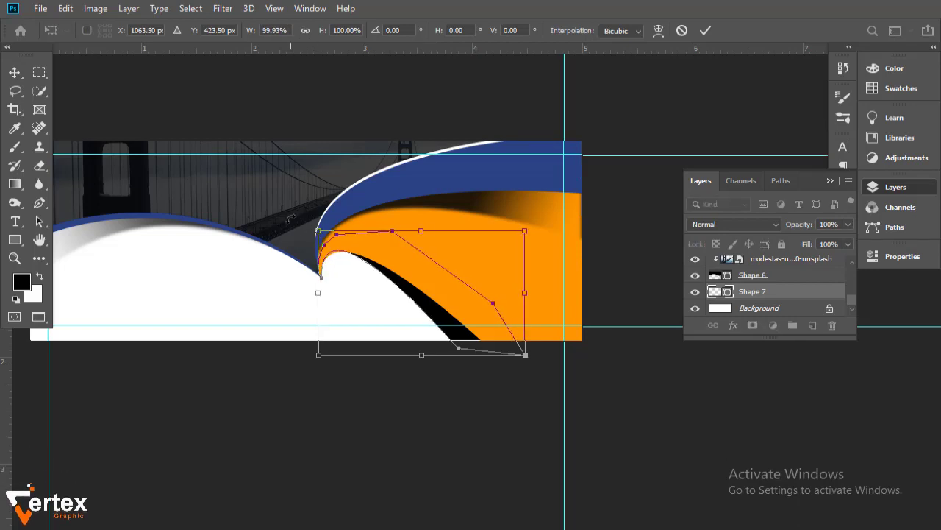
pyautogui.press('Down')
pyautogui.press('Down')
pyautogui.press('Down')
pyautogui.press('Down')
pyautogui.press('Down')
pyautogui.press('Down')
pyautogui.press('Down')
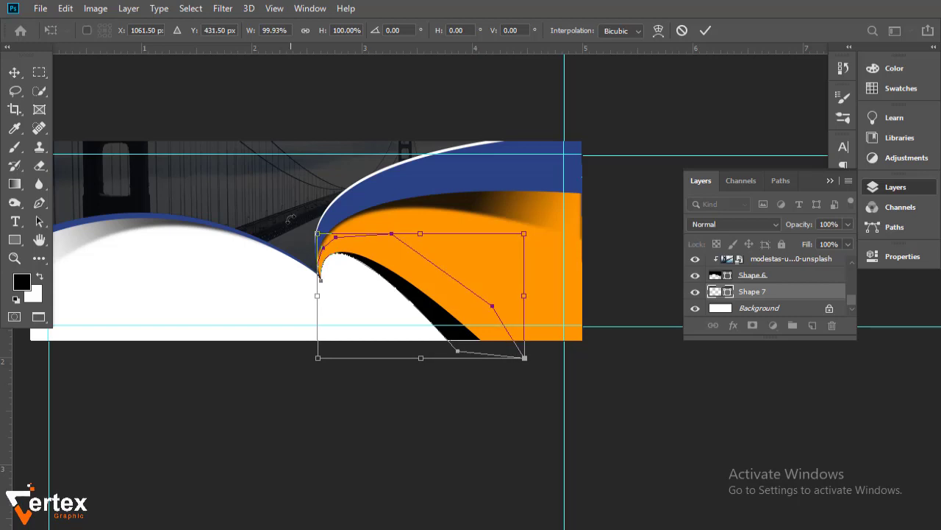
pyautogui.press('Return')
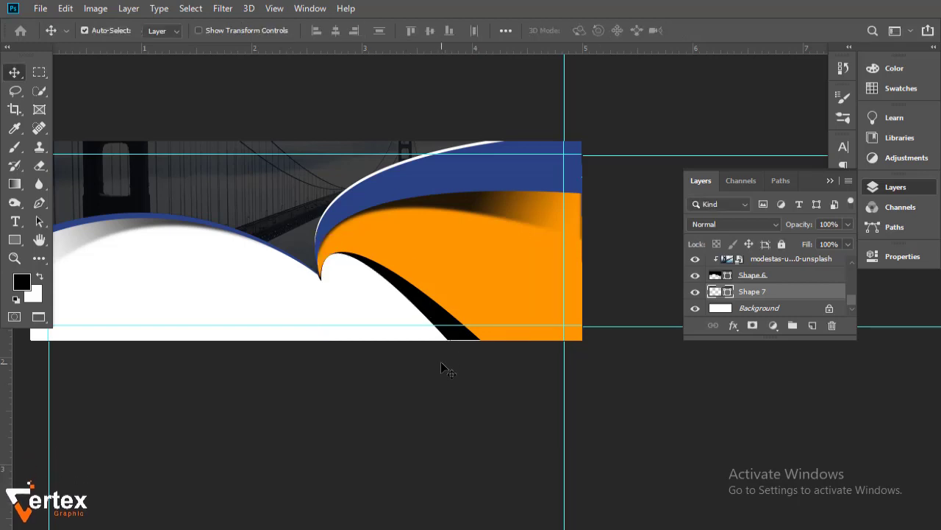
# Narrow the shadow from its left side and rotate it about 2° clockwise.
pyautogui.hotkey('ctrl', 't')
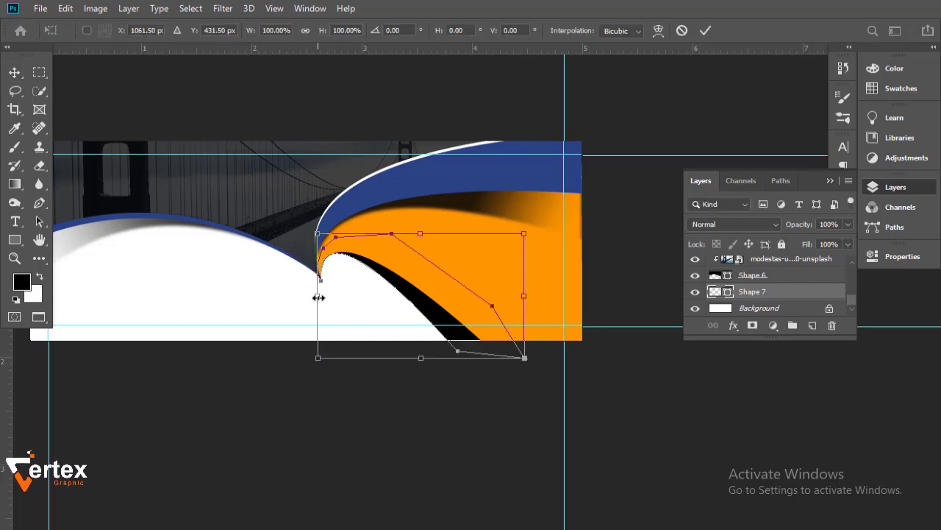
pyautogui.moveTo(318, 296); pyautogui.dragTo(318, 297)
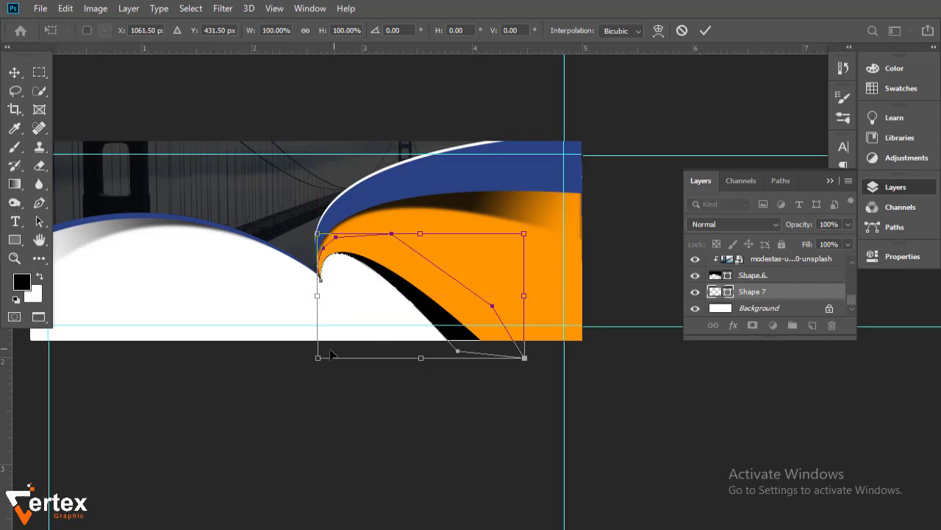
pyautogui.moveTo(349, 392); pyautogui.dragTo(351, 397)
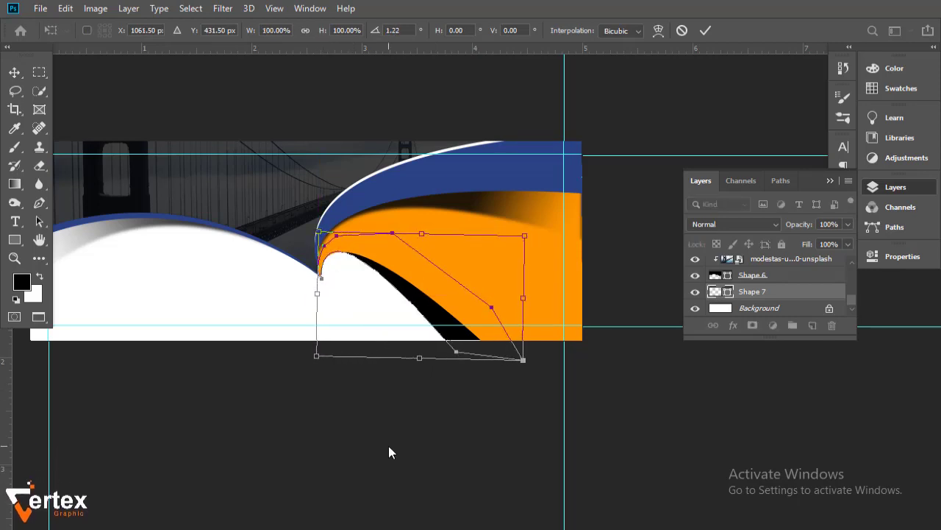
pyautogui.press('Return')
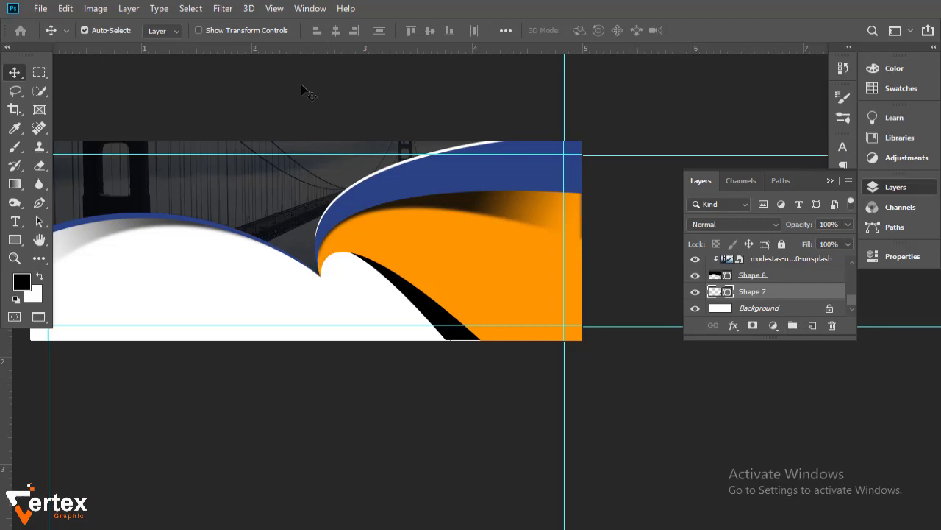
# Convert Shape 7 to a smart object and apply a 4.3 px Gaussian Blur.
pyautogui.click(223, 8)
pyautogui.moveTo(231, 170)
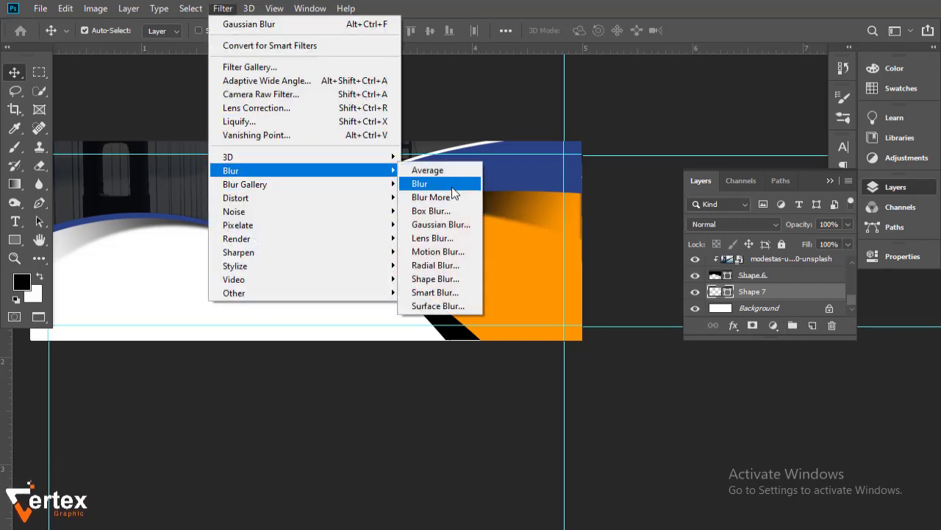
pyautogui.click(459, 231)
pyautogui.click(473, 208)
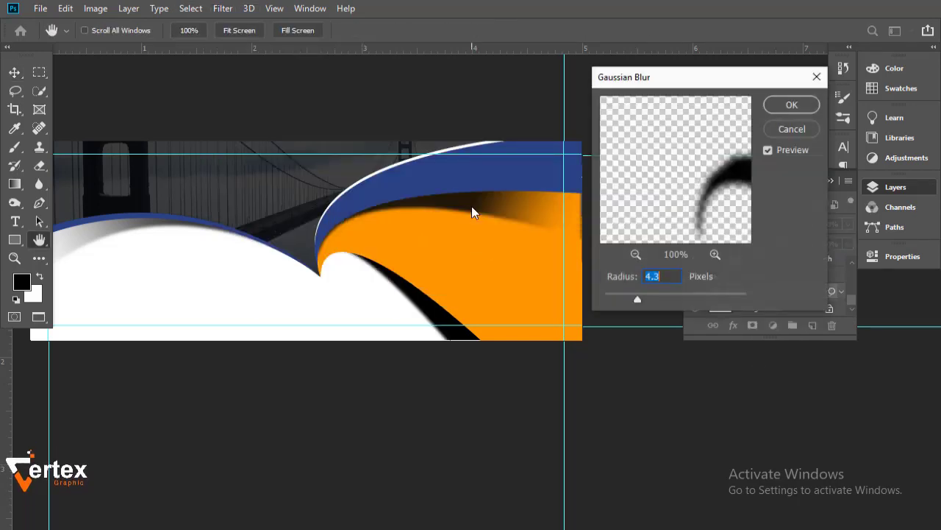
pyautogui.click(792, 106)
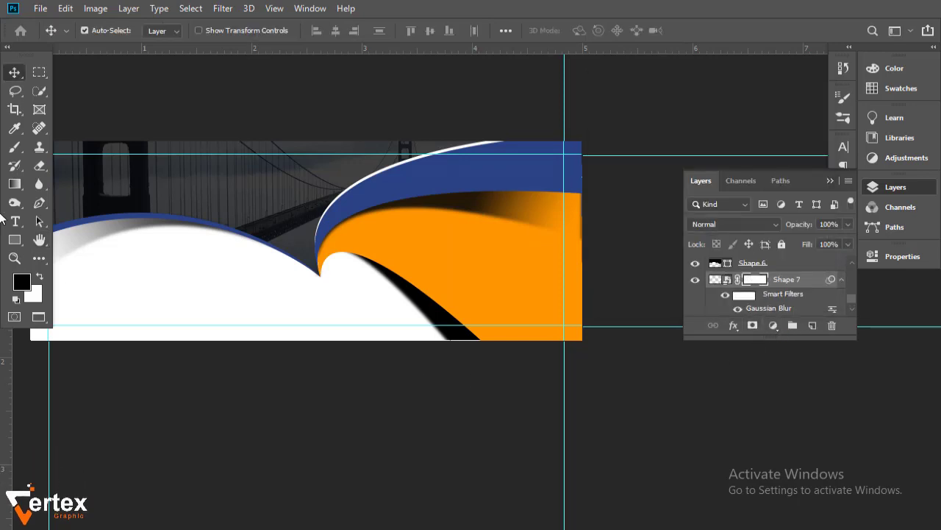
# Fade out the shadow's lower end with a gradient on the filter mask.
pyautogui.click(15, 183)
pyautogui.moveTo(416, 267); pyautogui.dragTo(372, 232)
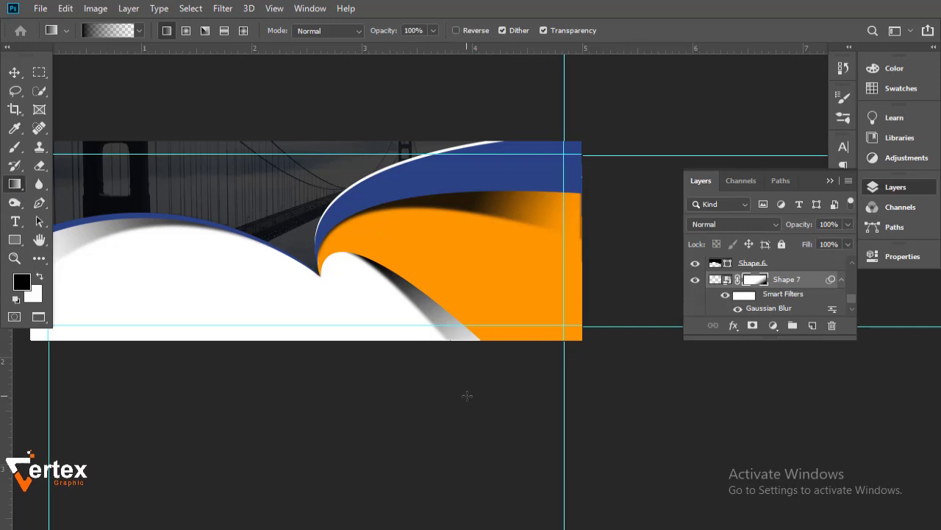
pyautogui.hotkey('ctrl', 'z')
pyautogui.moveTo(431, 375); pyautogui.dragTo(458, 255)
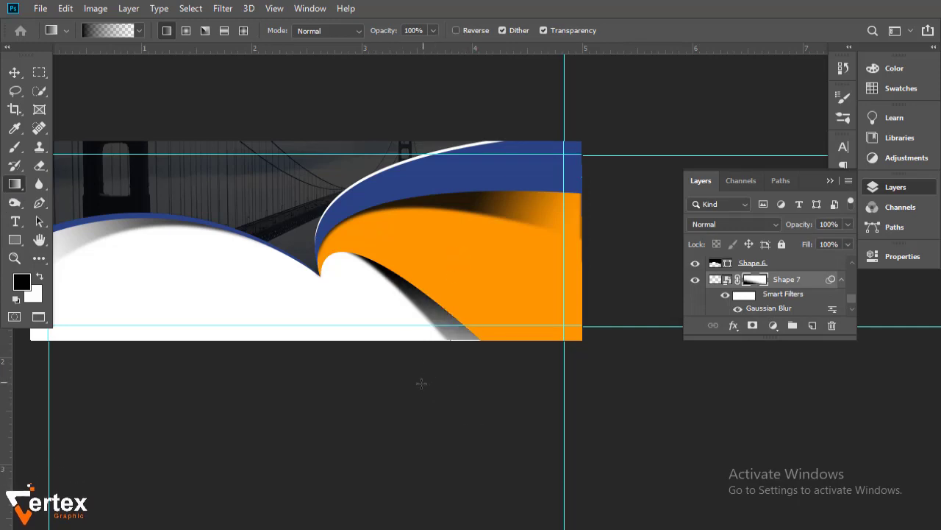
pyautogui.moveTo(421, 383); pyautogui.dragTo(437, 255)
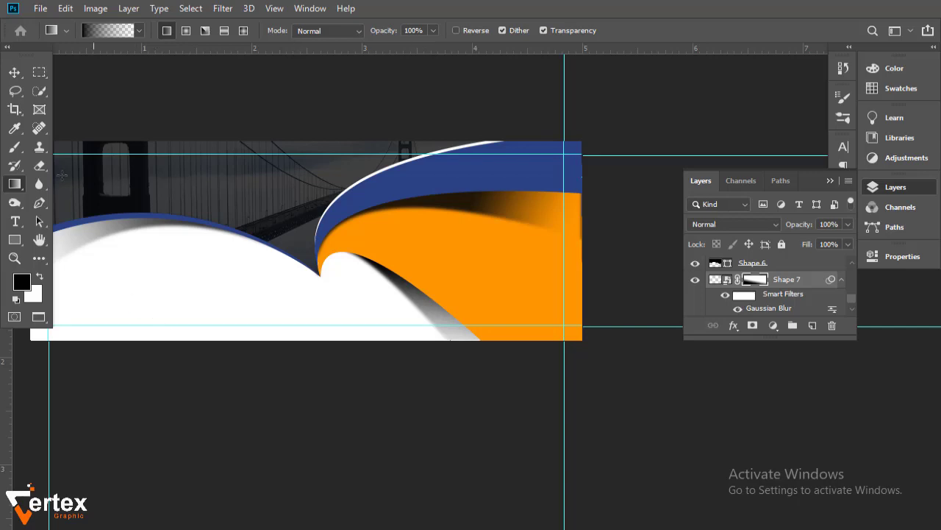
# Lower the shadow layer's opacity to 77%.
pyautogui.click(14, 72)
pyautogui.keyDown('alt'); pyautogui.click(331, 273); pyautogui.keyUp('alt')
pyautogui.moveTo(437, 331); pyautogui.dragTo(473, 318)
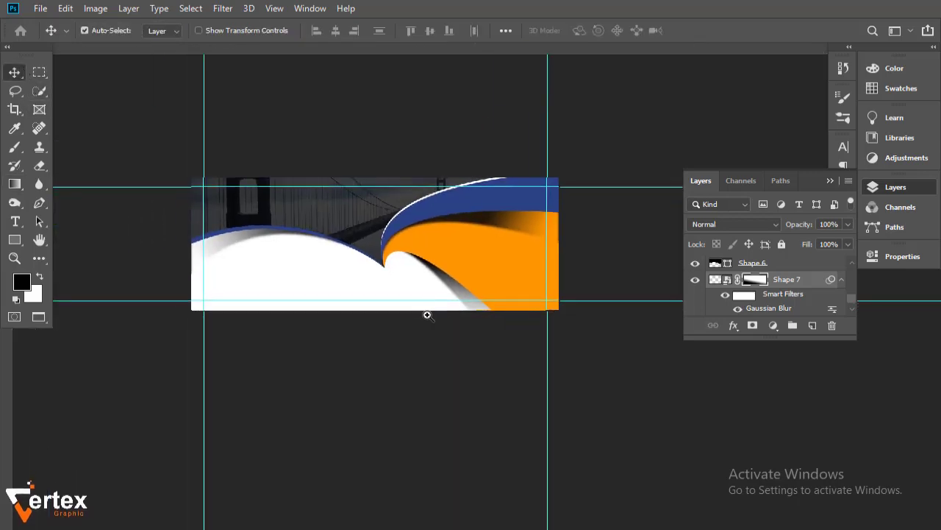
pyautogui.hotkey('ctrl', '+')
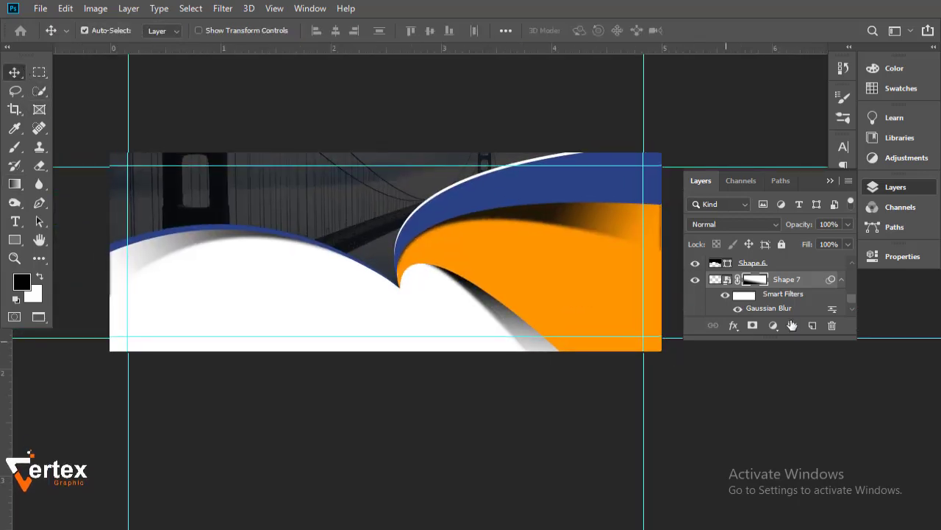
pyautogui.moveTo(802, 224)
pyautogui.mouseDown()
pyautogui.moveTo(779, 228)
pyautogui.moveTo(788, 229)
pyautogui.mouseUp()
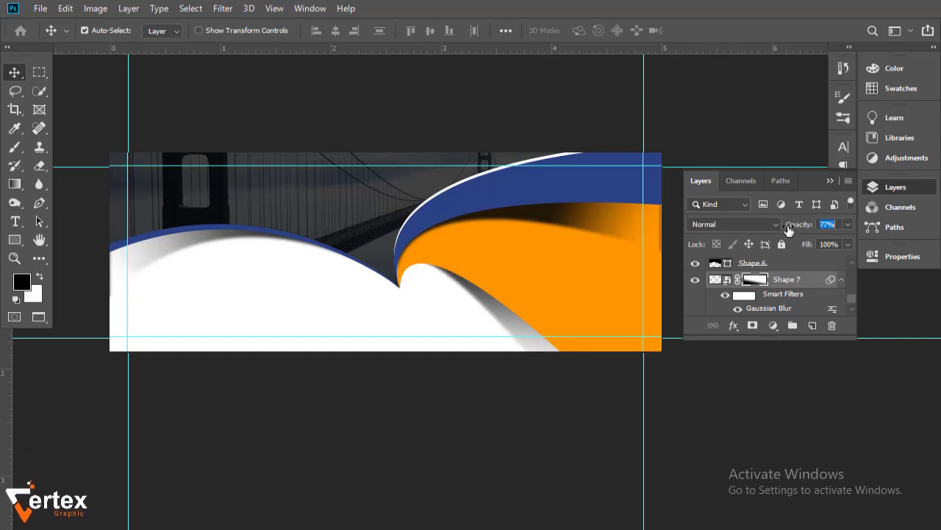
pyautogui.click(585, 377)
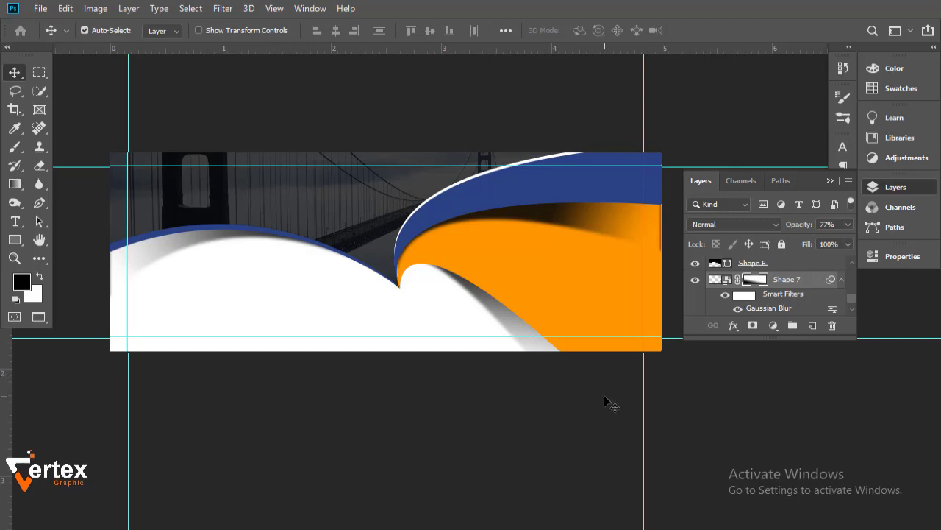
pyautogui.press('g')
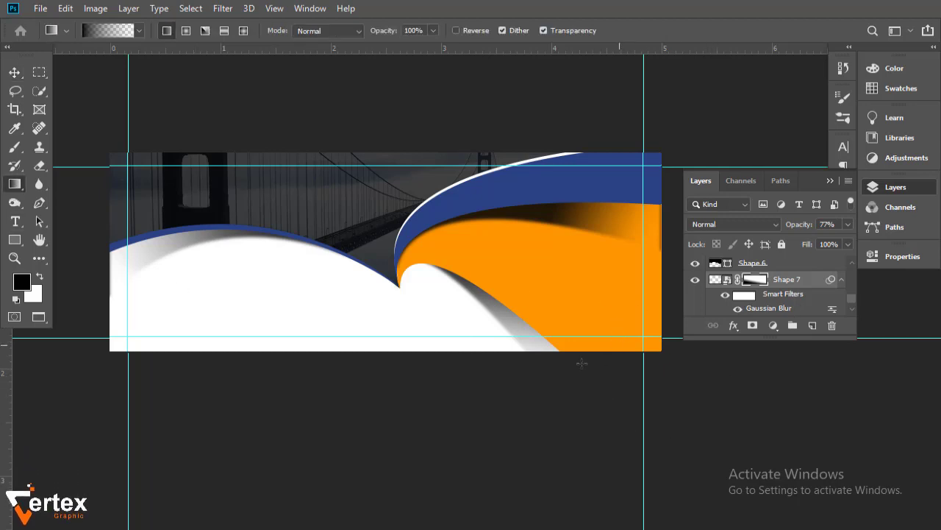
pyautogui.click(15, 72)
pyautogui.click(597, 274)
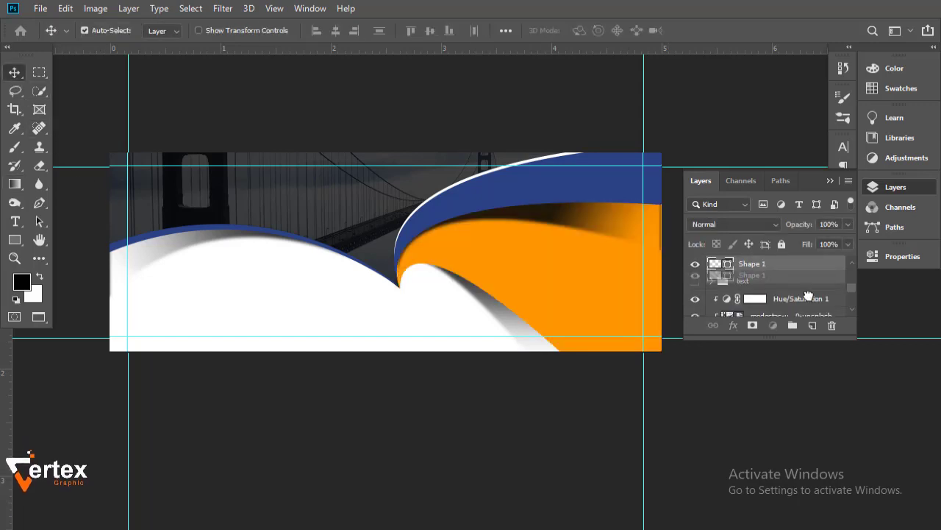
# Duplicate the Shape 1 wave layer and nudge the copy slightly up.
pyautogui.moveTo(795, 275); pyautogui.dragTo(812, 325)
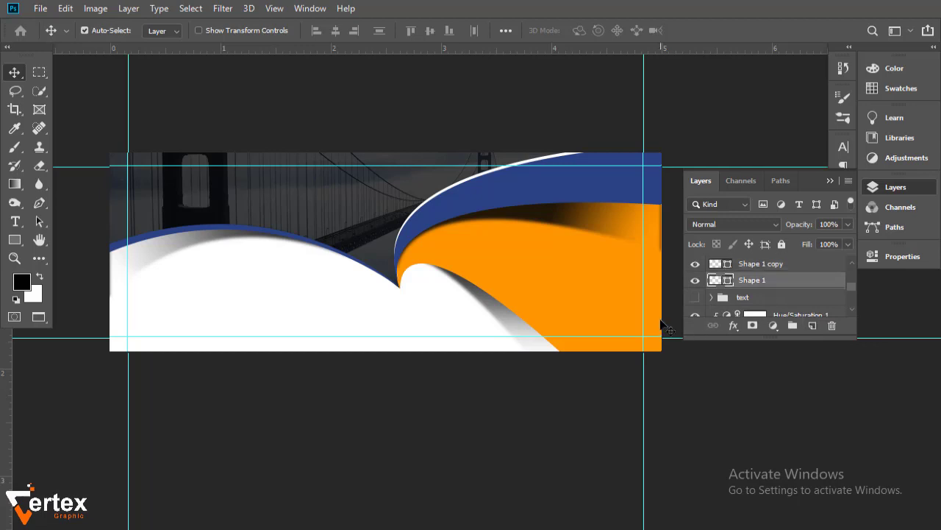
pyautogui.hotkey('ctrl', 't')
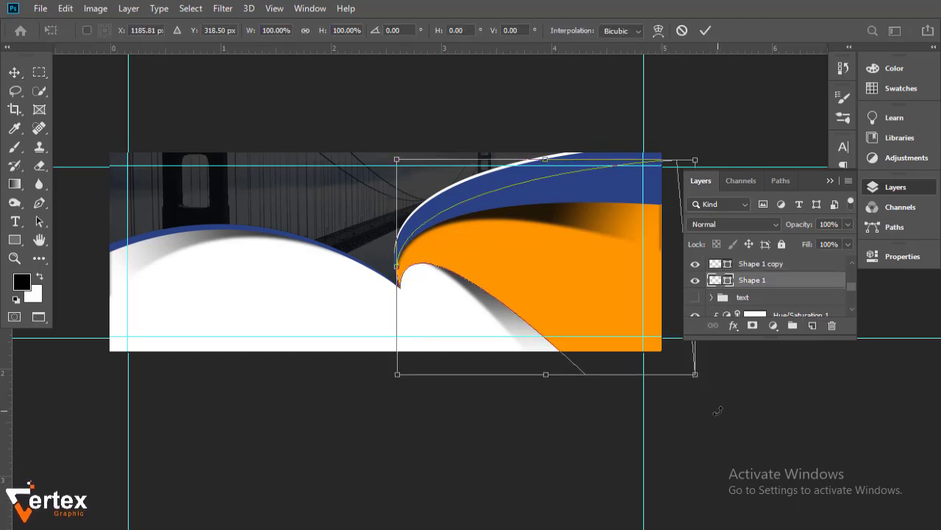
pyautogui.write('1180')
pyautogui.press('Down')
pyautogui.press('Down')
pyautogui.press('Down')
pyautogui.press('Down')
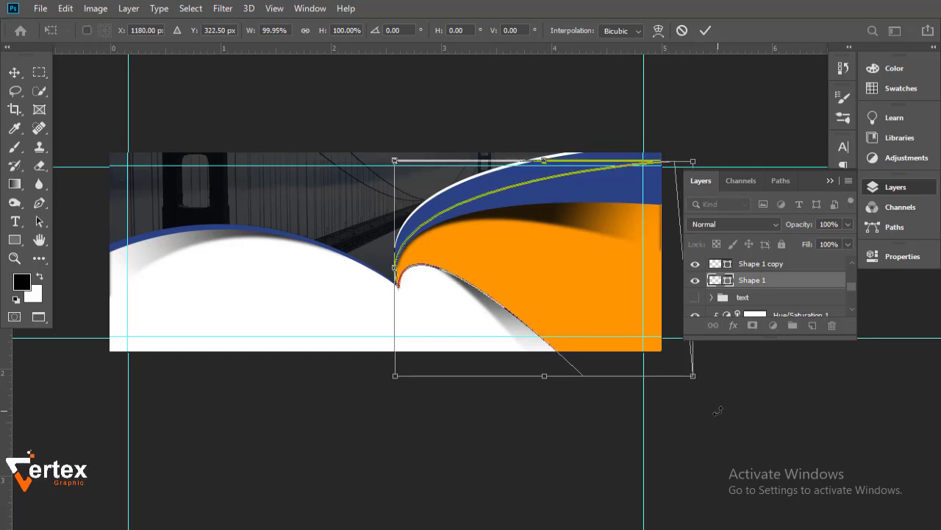
pyautogui.press('Down')
pyautogui.press('Down')
pyautogui.press('Up')
pyautogui.press('Up')
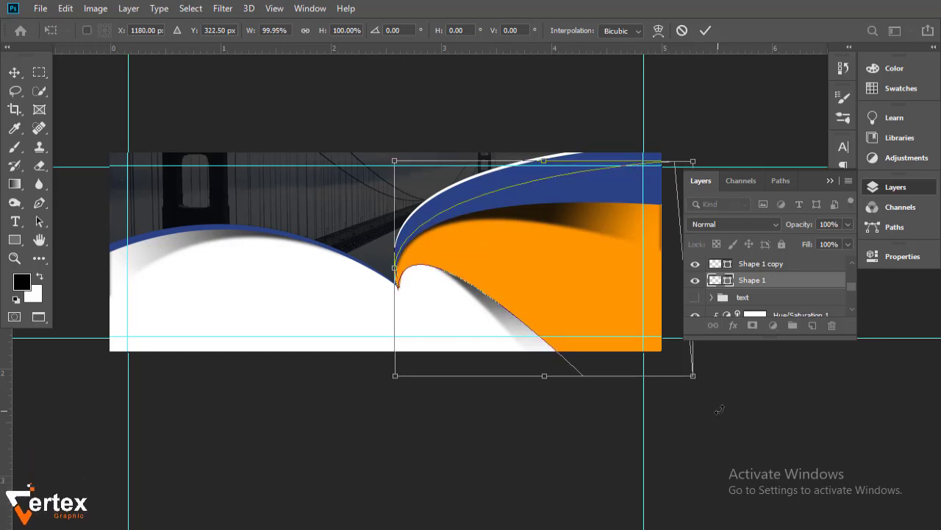
pyautogui.press('Return')
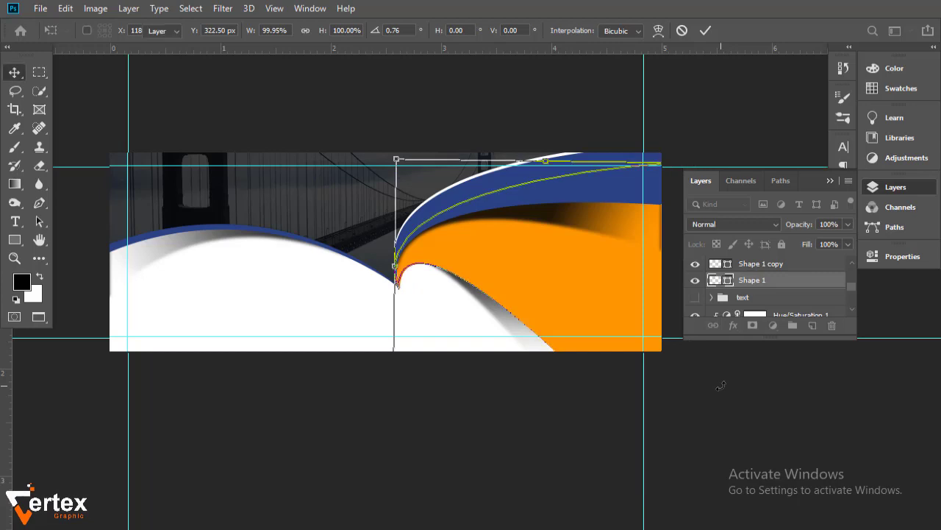
# Fill Shape 1 with white (ffffff) and nudge it up to thin the white band.
pyautogui.doubleClick(717, 280)
pyautogui.moveTo(140, 202); pyautogui.dragTo(103, 169)
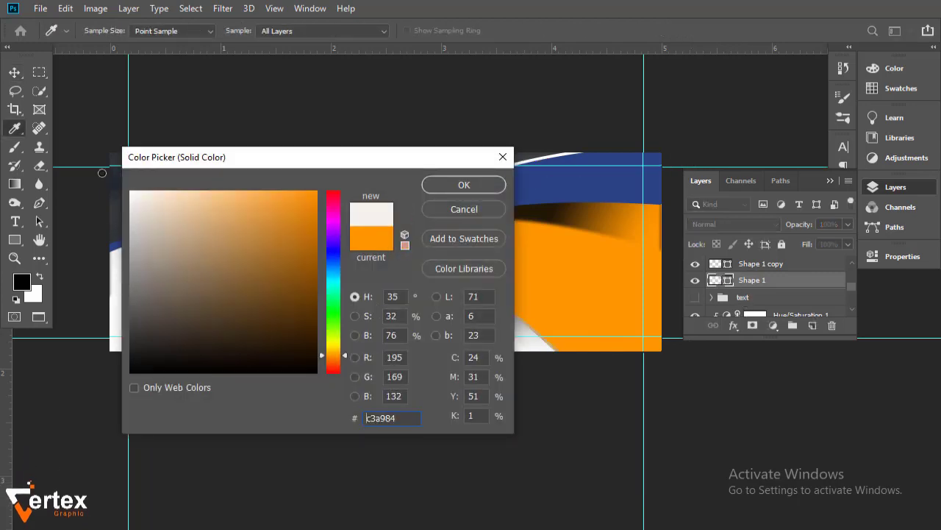
pyautogui.click(464, 186)
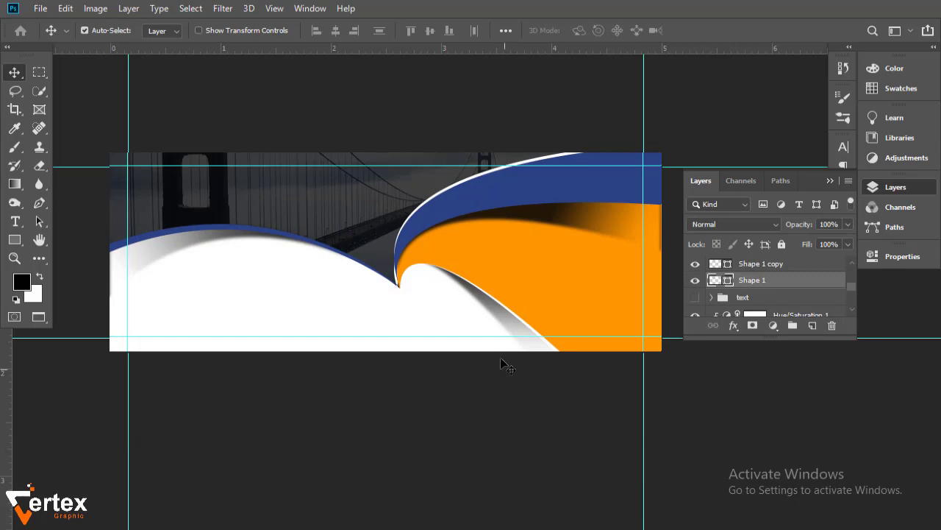
pyautogui.click(346, 225)
pyautogui.moveTo(515, 266); pyautogui.dragTo(513, 368)
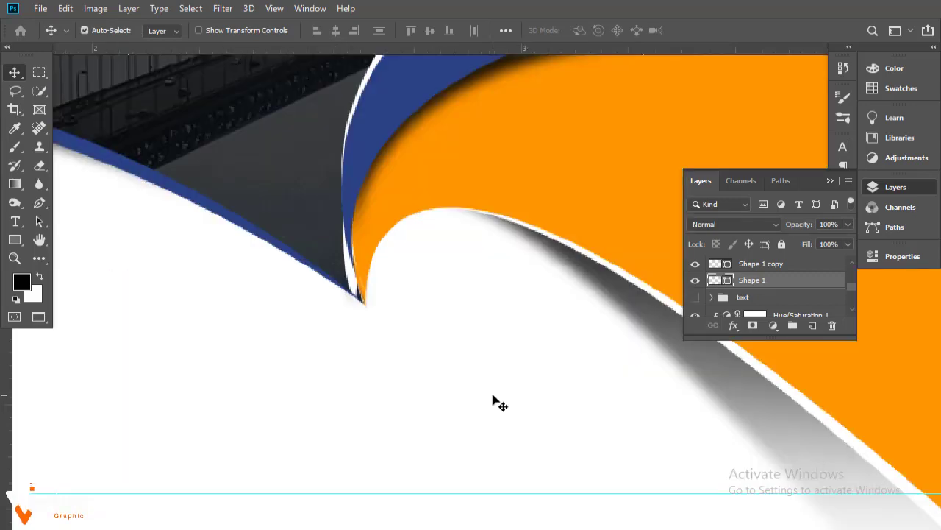
pyautogui.press('Up')
pyautogui.press('Up')
pyautogui.press('Up')
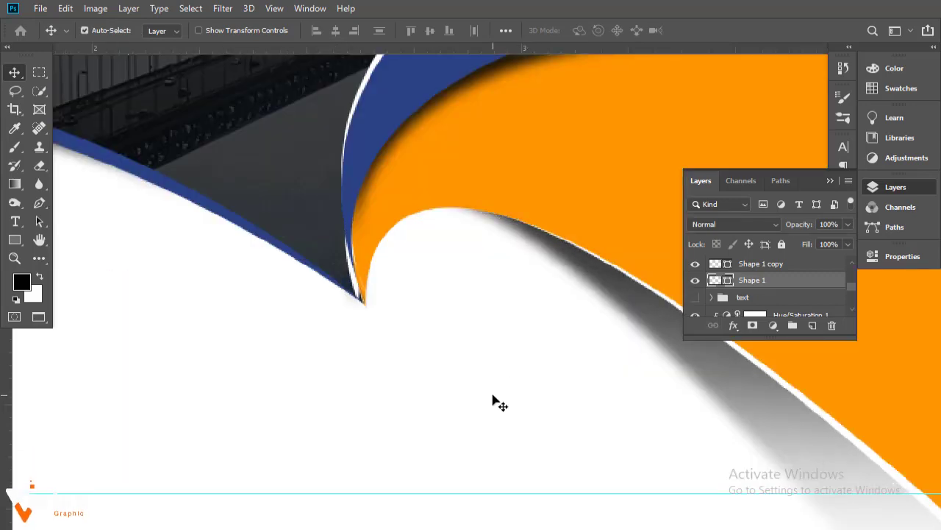
pyautogui.press('Up')
pyautogui.press('Up')
pyautogui.press('Up')
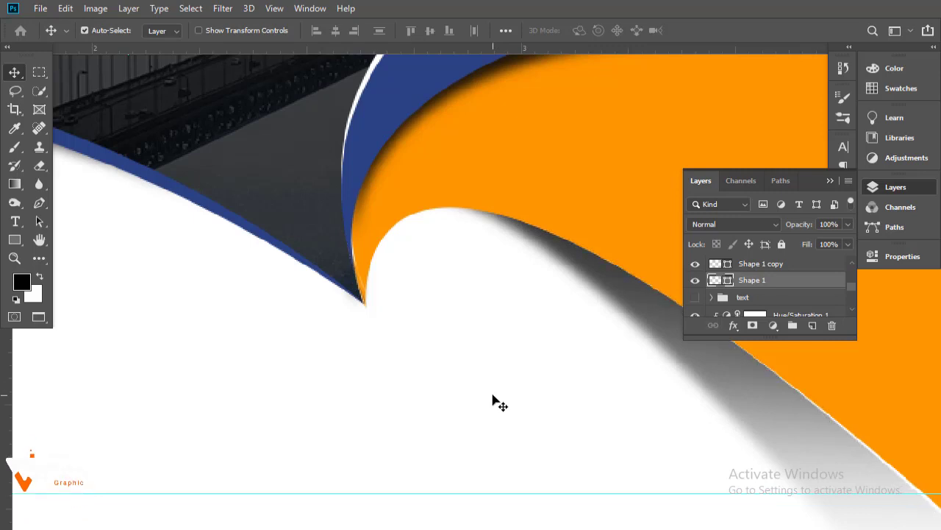
pyautogui.scroll(-2, 452, 373)
pyautogui.scroll(-2, 423, 386)
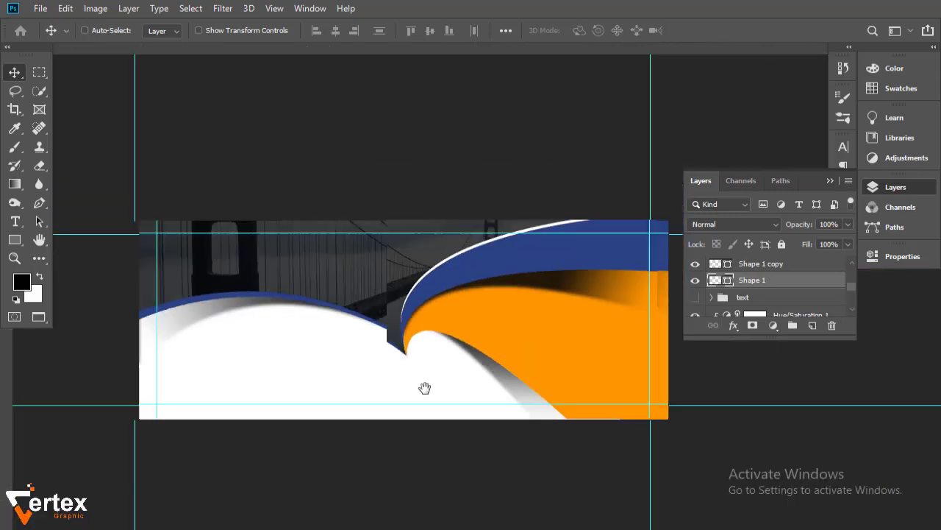
# Rotate the white shape about 1.5°, nudge it left and up, and shrink its width and height.
pyautogui.hotkey('ctrl', 't')
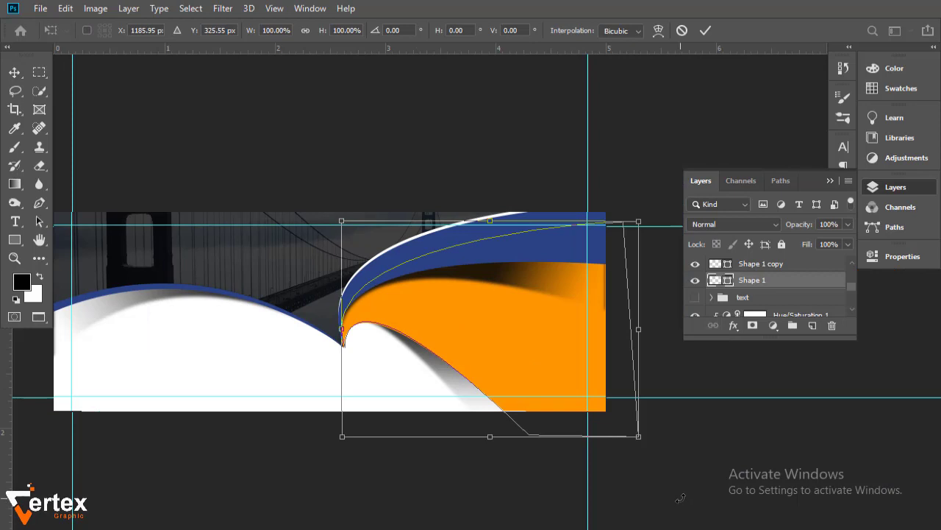
pyautogui.moveTo(680, 498); pyautogui.dragTo(678, 505)
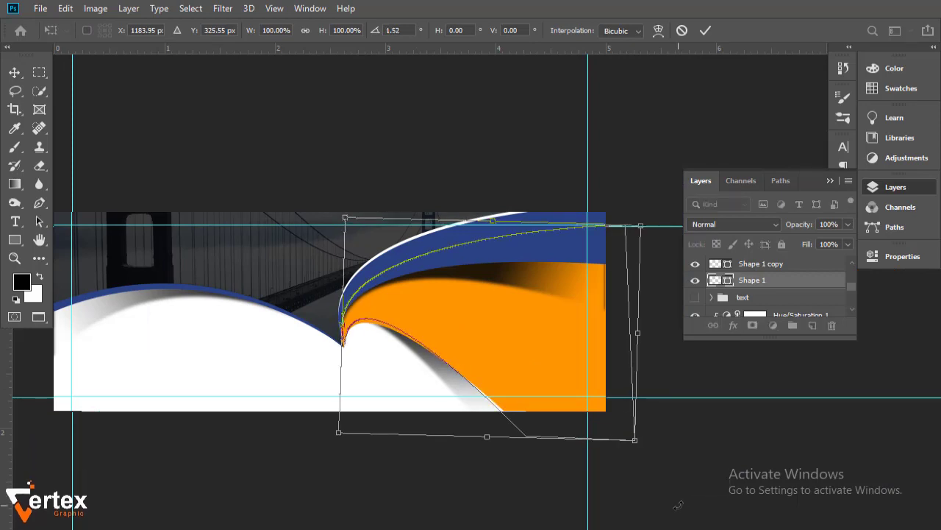
pyautogui.press('Left')
pyautogui.press('Left')
pyautogui.press('Left')
pyautogui.press('Left')
pyautogui.press('Up')
pyautogui.press('Up')
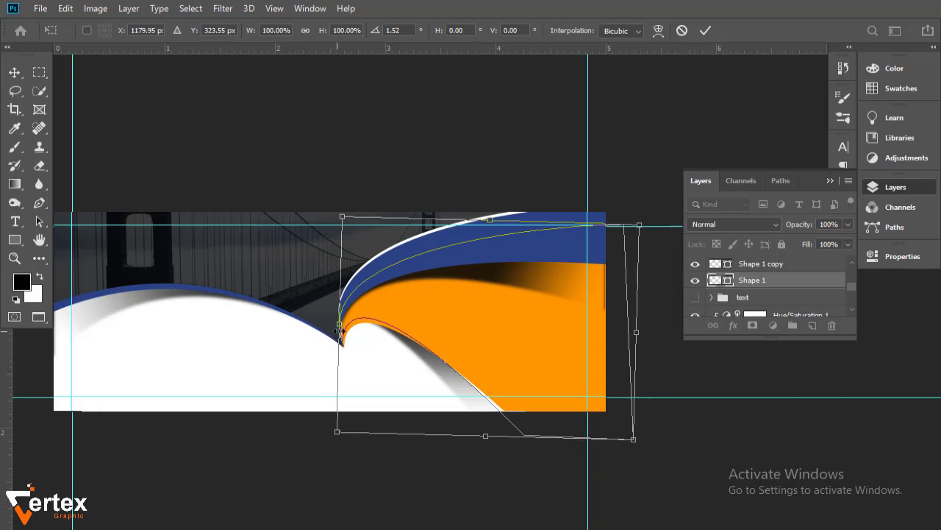
pyautogui.moveTo(340, 331); pyautogui.dragTo(341, 325)
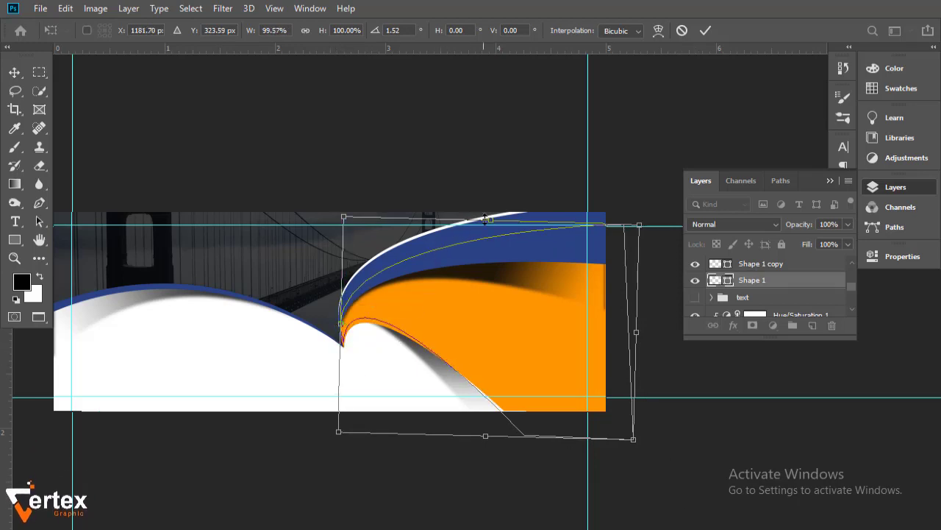
pyautogui.moveTo(485, 222); pyautogui.dragTo(485, 229)
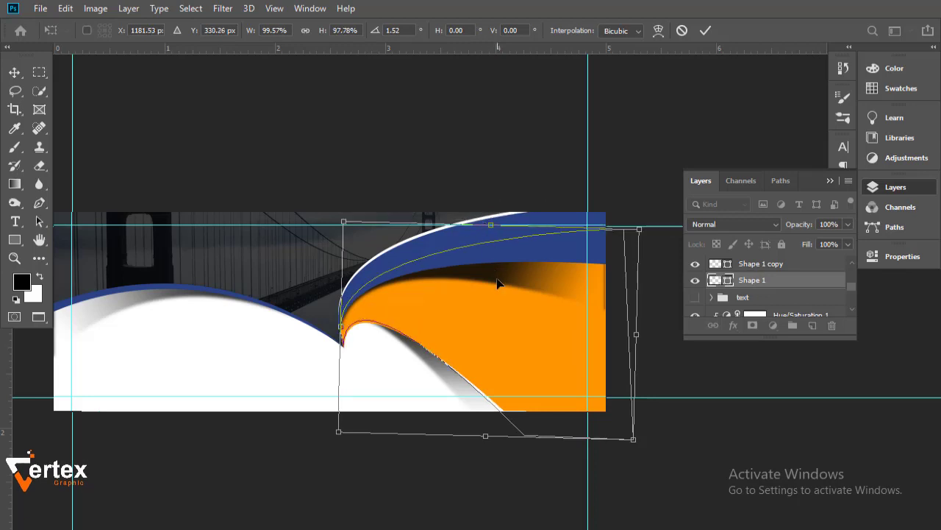
pyautogui.press('Return')
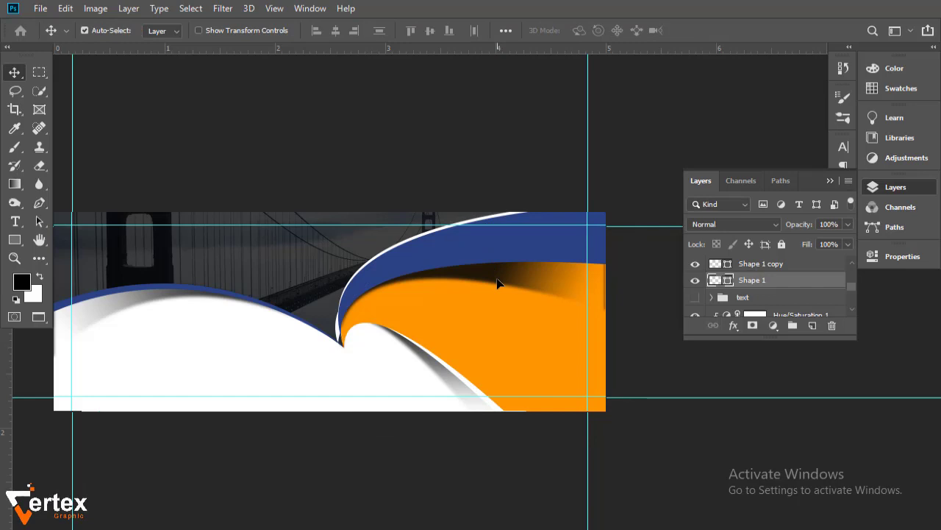
# Narrow the white shape slightly to about 99% width.
pyautogui.hotkey('ctrl', 't')
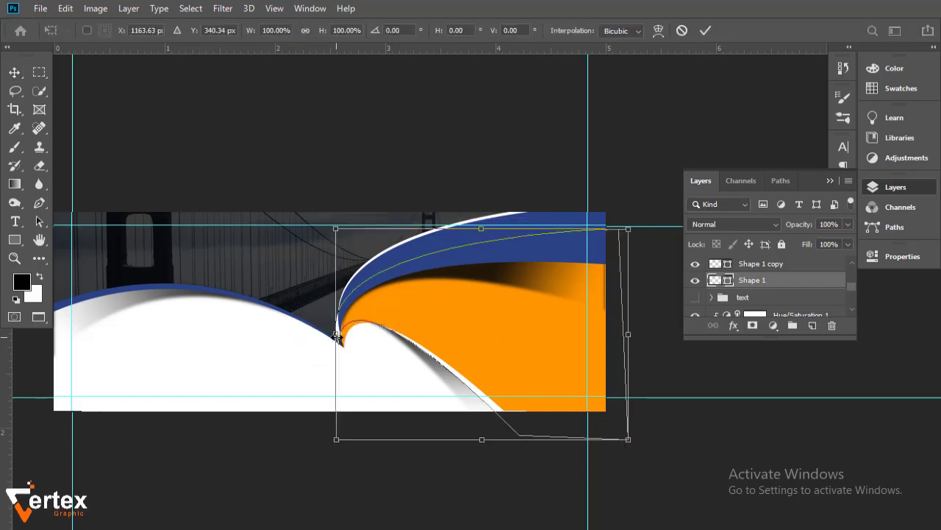
pyautogui.moveTo(336, 334); pyautogui.dragTo(340, 336)
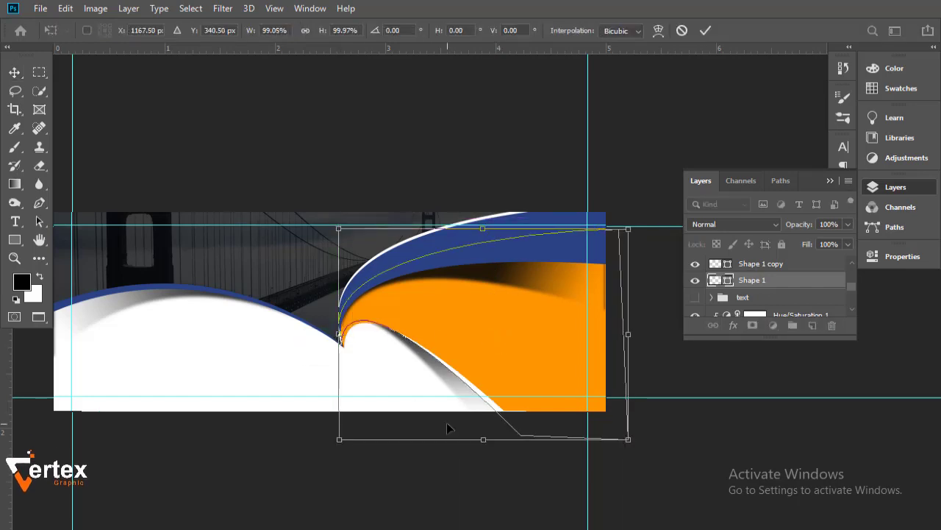
pyautogui.press('Return')
pyautogui.moveTo(542, 337)
pyautogui.mouseDown()
pyautogui.moveTo(428, 365)
pyautogui.moveTo(450, 373)
pyautogui.mouseUp()
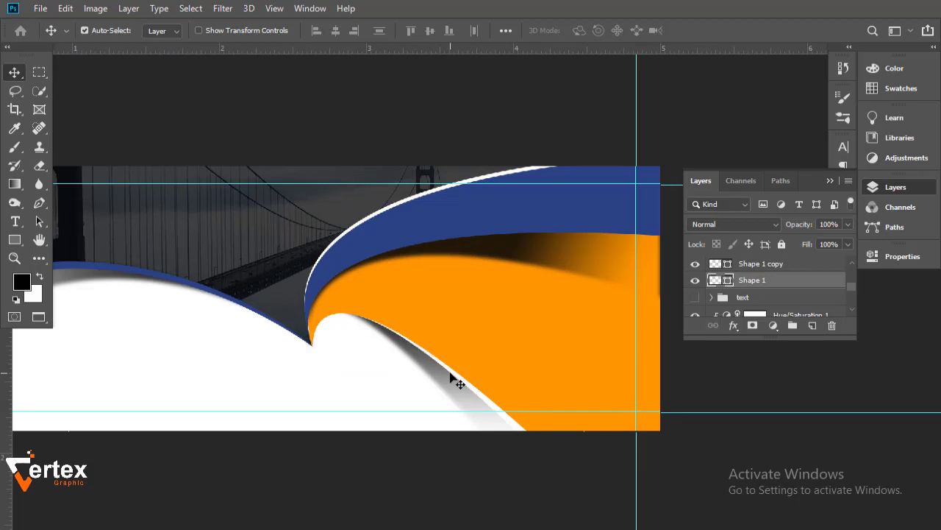
# Make the text group visible to reveal the YOUR CREATIVE BUSINESS slogan and contact row.
pyautogui.keyDown('alt'); pyautogui.click(440, 332); pyautogui.keyUp('alt')
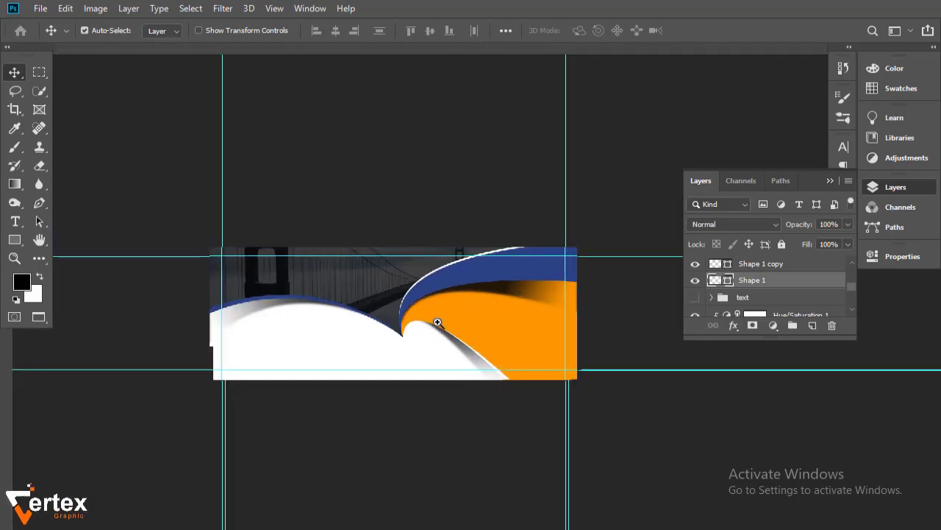
pyautogui.click(471, 352)
pyautogui.moveTo(478, 353); pyautogui.dragTo(495, 360)
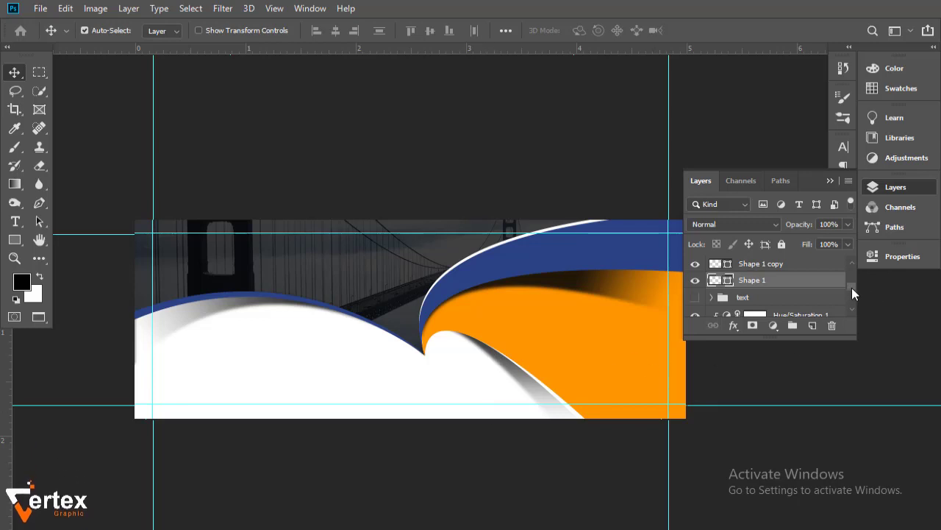
pyautogui.scroll(2, 850, 288)
pyautogui.scroll(-2, 849, 293)
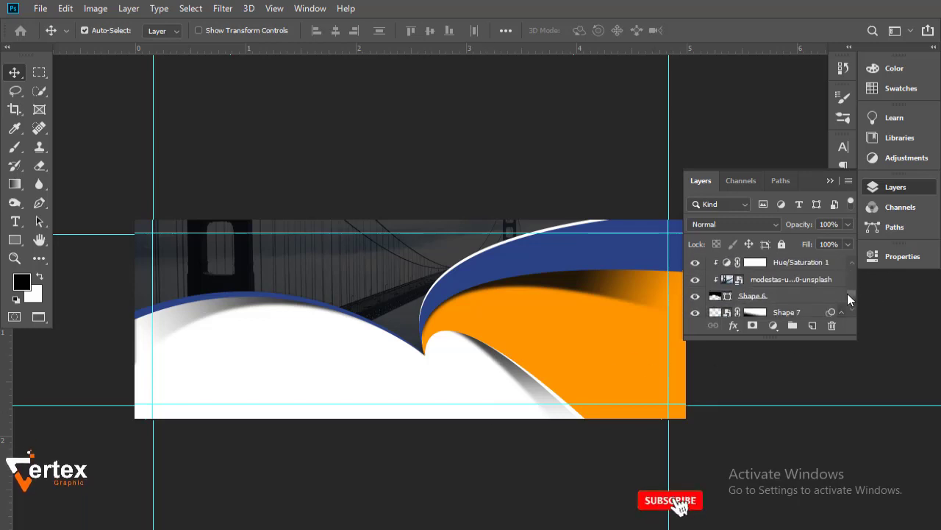
pyautogui.click(695, 280)
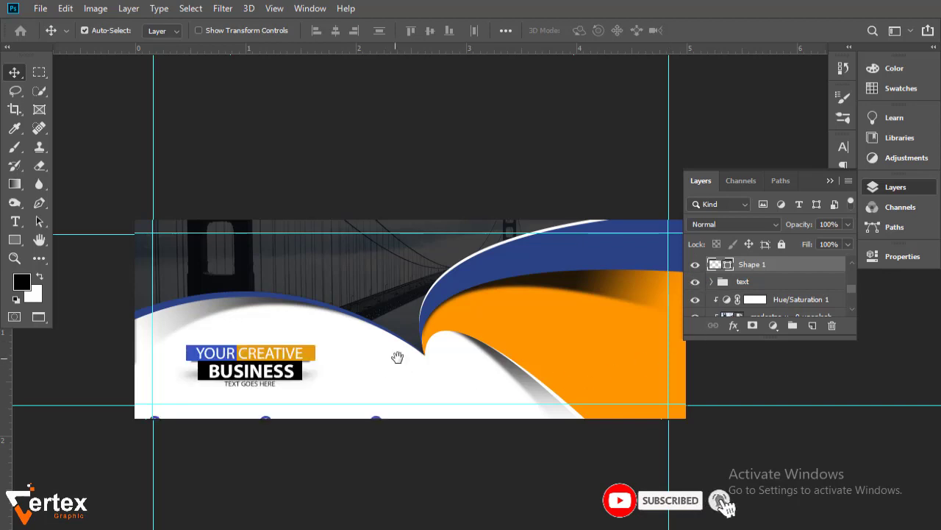
pyautogui.moveTo(398, 356); pyautogui.dragTo(404, 325)
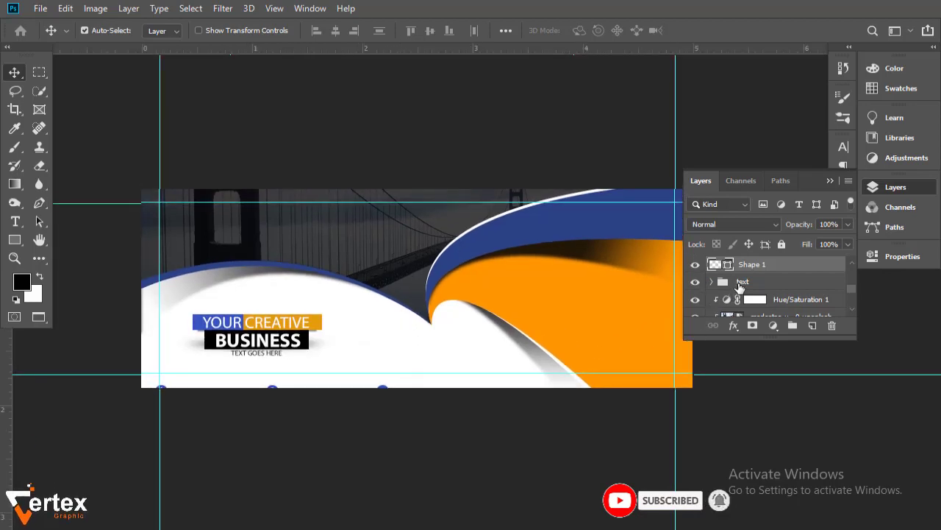
# Nudge the text group slightly down.
pyautogui.click(740, 287)
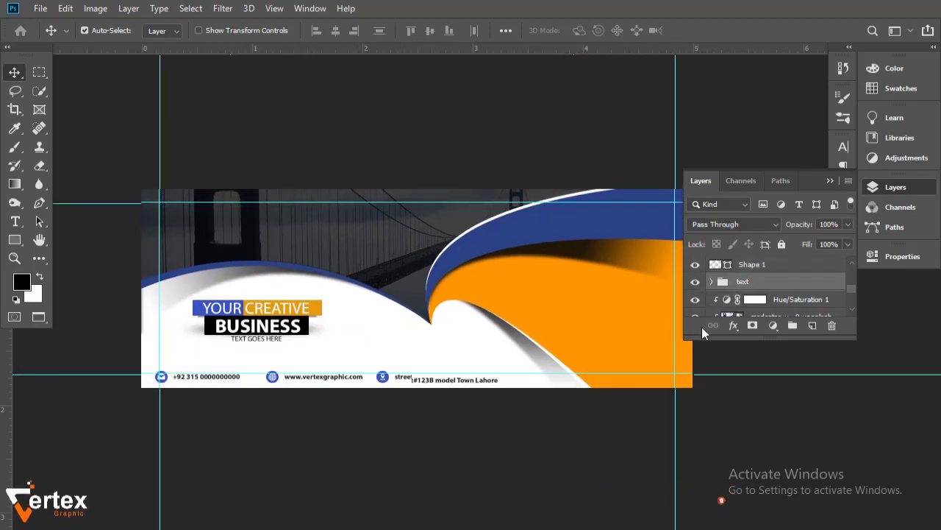
pyautogui.press('Down')
pyautogui.press('Down')
pyautogui.press('Down')
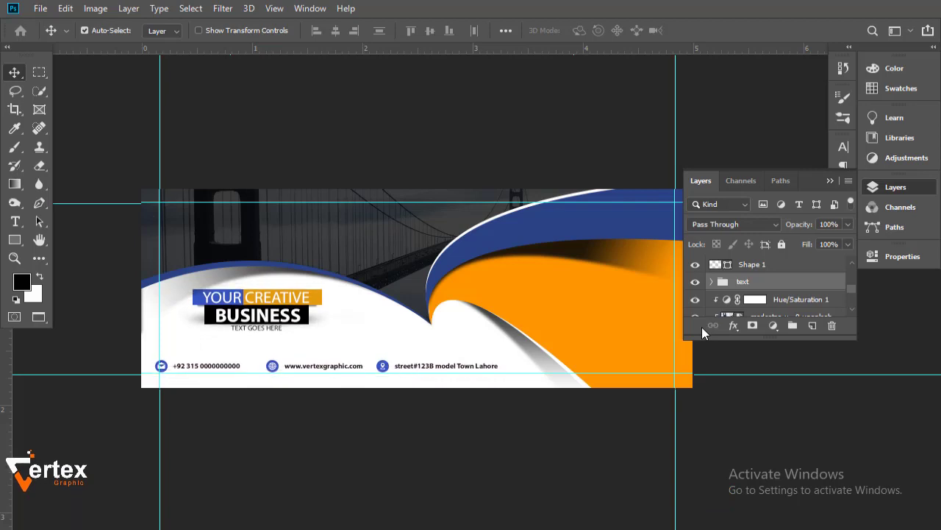
pyautogui.click(578, 453)
pyautogui.moveTo(579, 454); pyautogui.dragTo(455, 438)
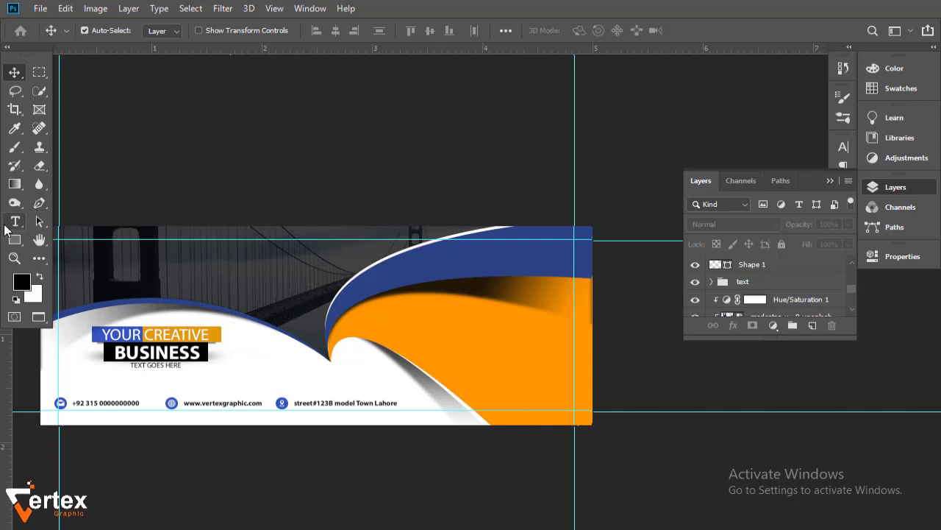
# Add a new COMPANY NAME text layer on the navy wave.
pyautogui.press('t')
pyautogui.click(425, 267)
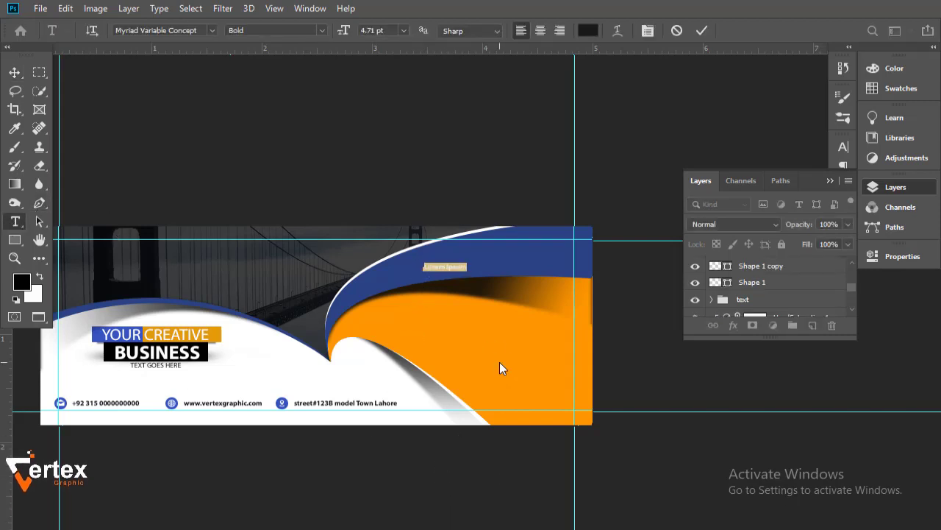
pyautogui.press('BackSpace')
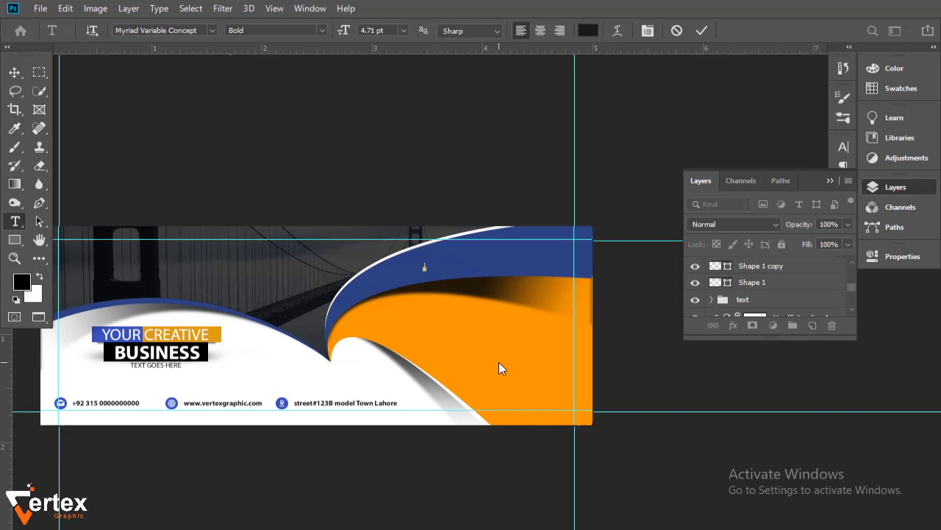
pyautogui.write('W')
pyautogui.write('Created by me')
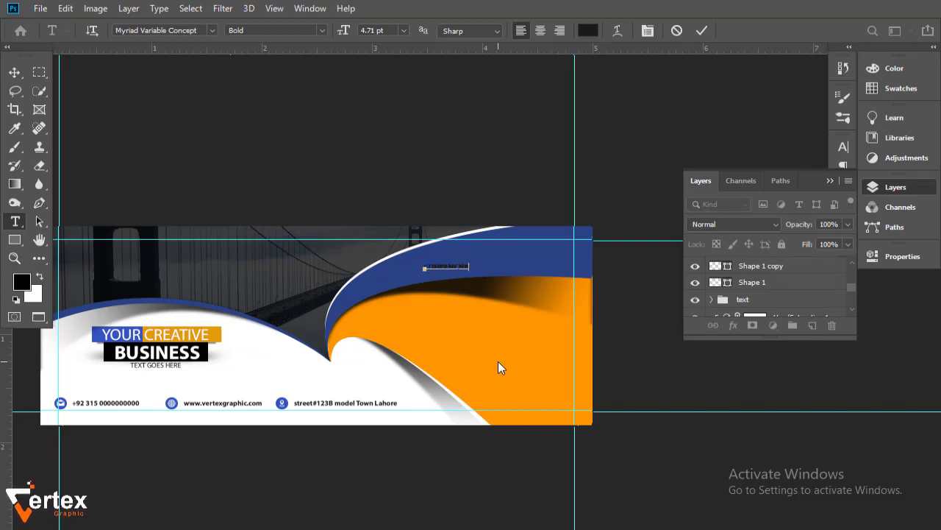
pyautogui.write('ME')
pyautogui.click(14, 72)
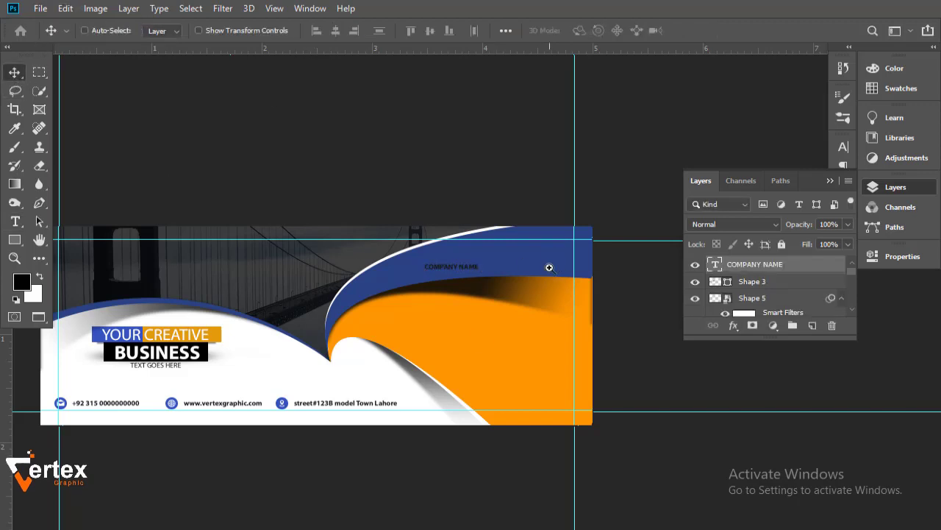
# Enlarge COMPANY NAME to about 149% and move it to the navy wave's top right.
pyautogui.hotkey('ctrl', '+')
pyautogui.hotkey('ctrl', 't')
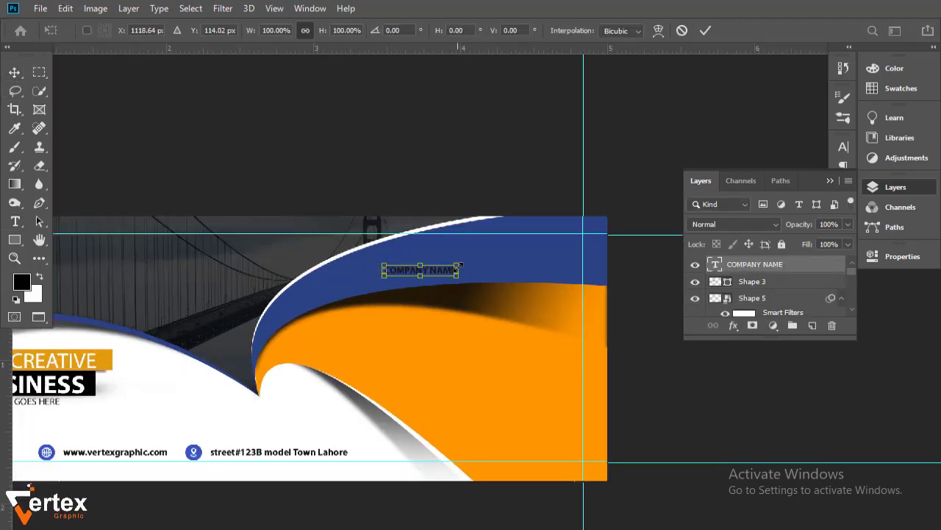
pyautogui.moveTo(459, 265); pyautogui.dragTo(491, 248)
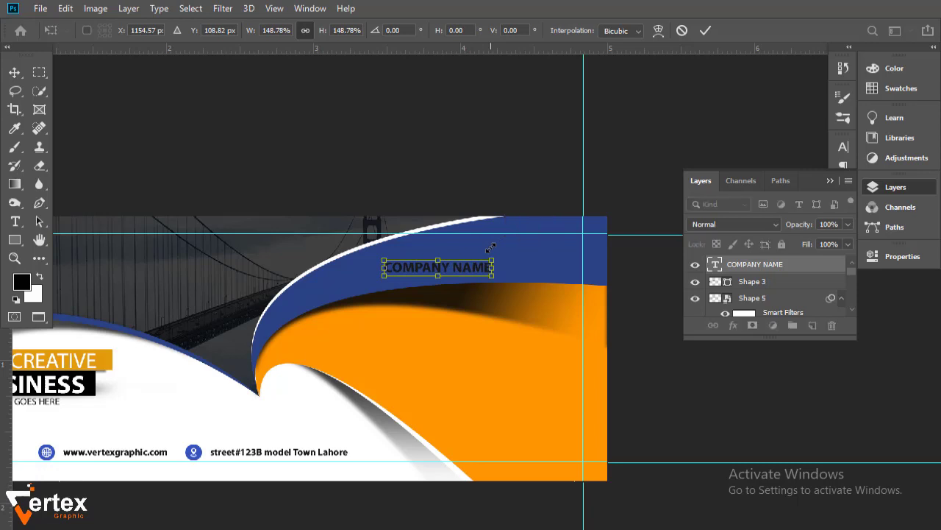
pyautogui.press('Return')
pyautogui.hotkey('ctrl', 't')
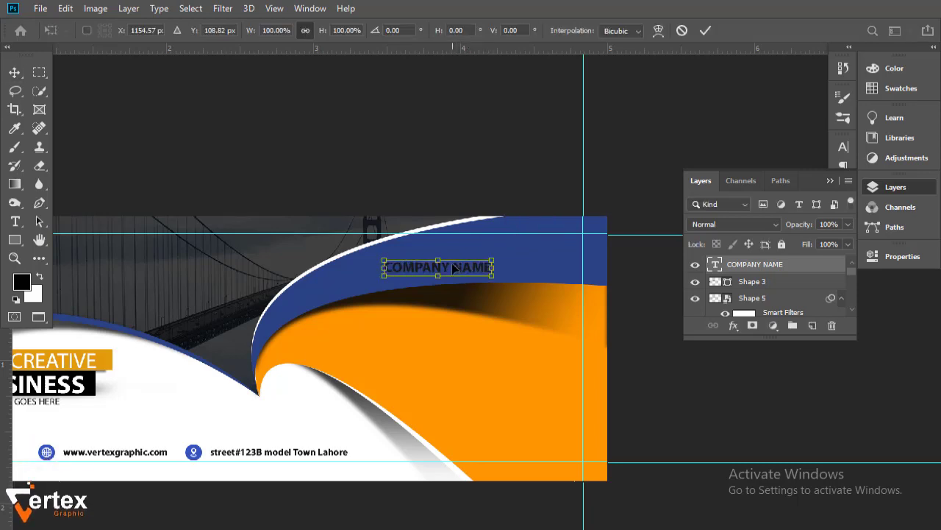
pyautogui.moveTo(452, 272)
pyautogui.mouseDown()
pyautogui.moveTo(540, 249)
pyautogui.moveTo(537, 237)
pyautogui.mouseUp()
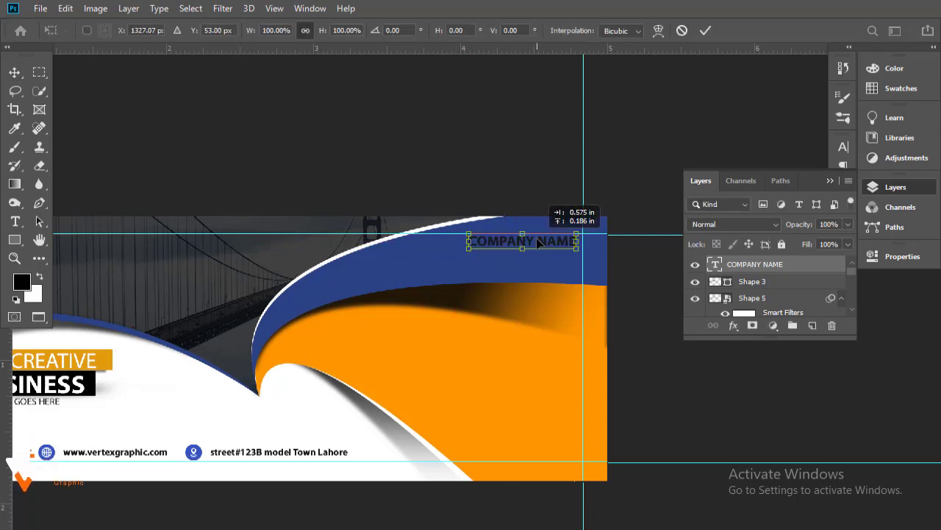
pyautogui.press('Return')
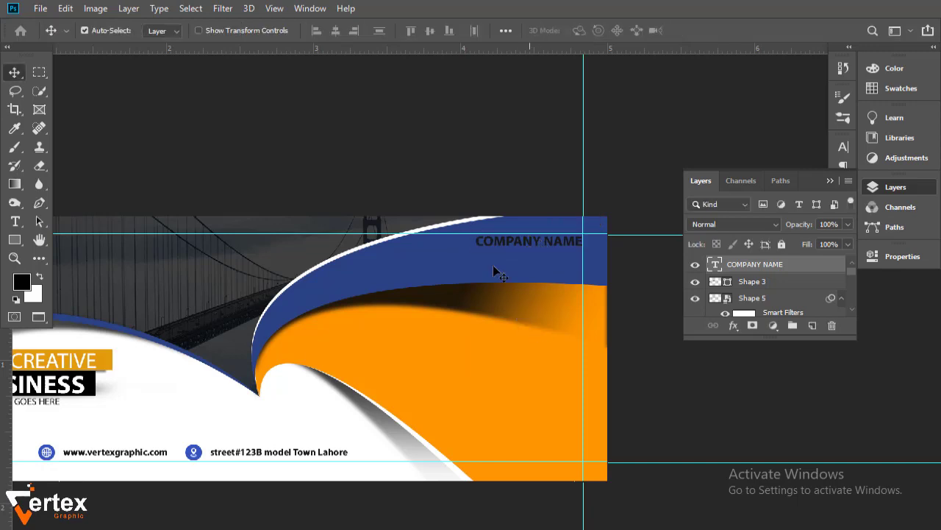
# Duplicate COMPANY NAME below itself and change the copy to 'TAGLINE GOES HERE'.
pyautogui.keyDown('alt'); pyautogui.moveTo(507, 250); pyautogui.dragTo(547, 266); pyautogui.keyUp('alt')
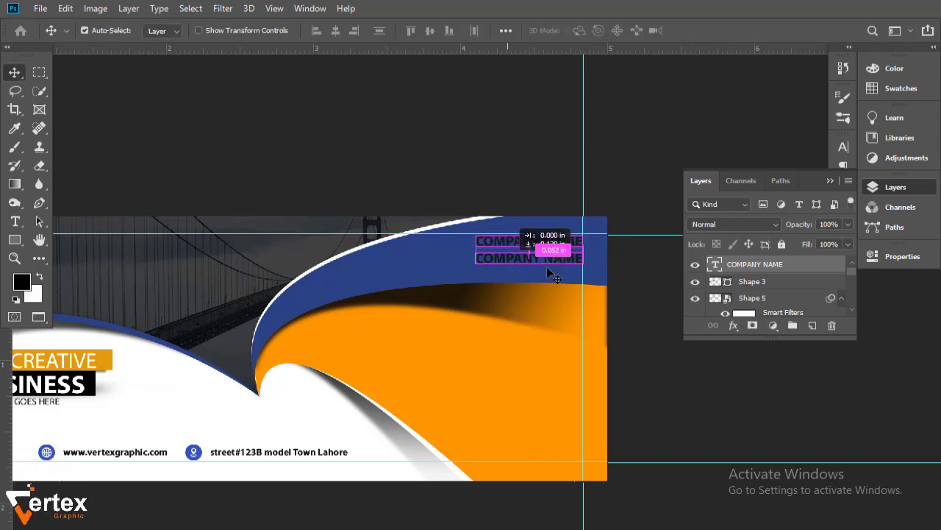
pyautogui.press('t')
pyautogui.tripleClick(567, 258)
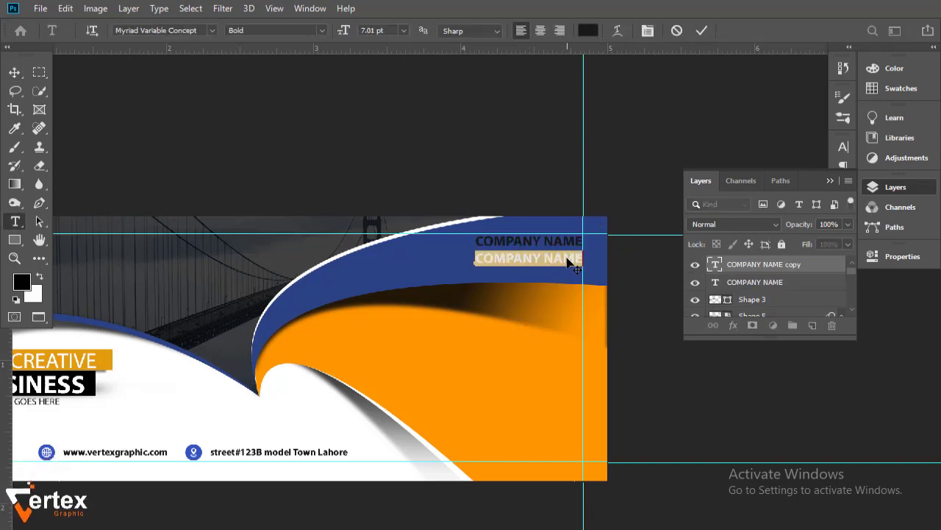
pyautogui.write('TAGLINE GOES')
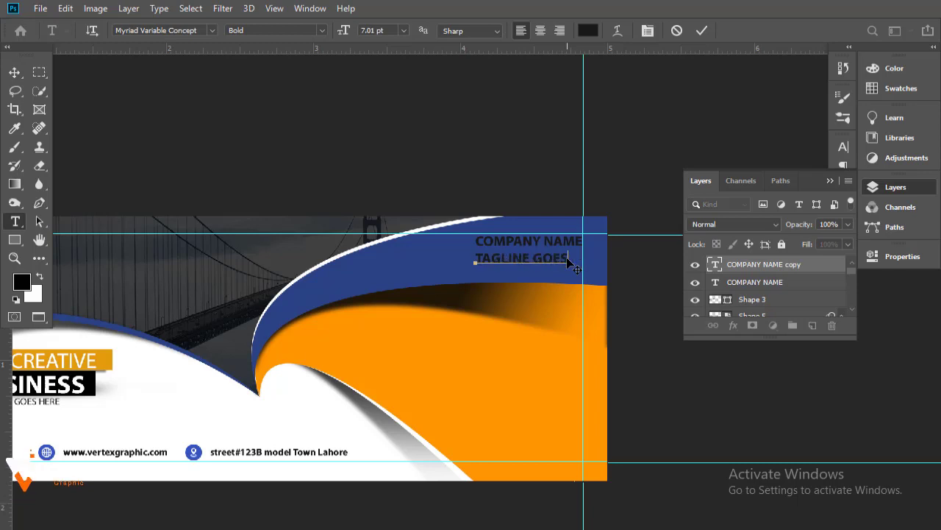
pyautogui.write(' HERE')
pyautogui.click(15, 72)
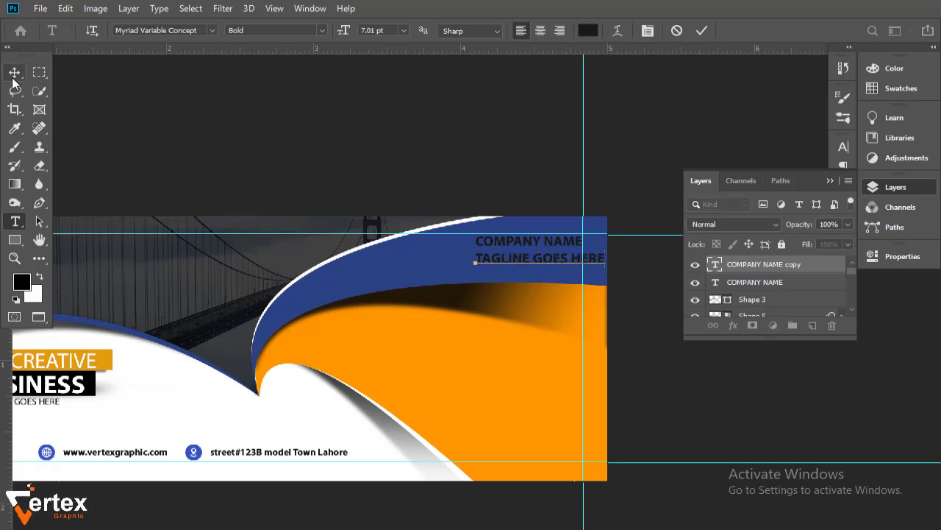
pyautogui.click(843, 148)
# Set the tagline to Regular weight at 5 pt.
pyautogui.click(818, 169)
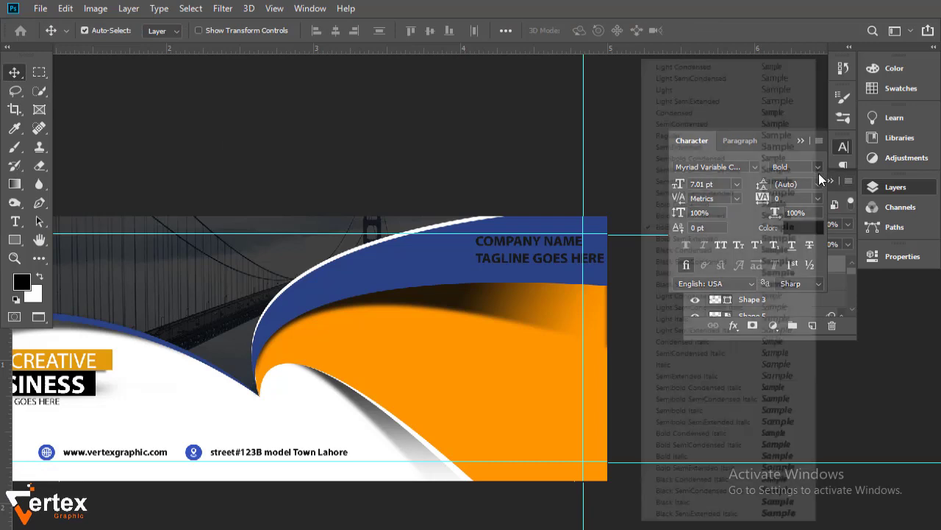
pyautogui.click(691, 136)
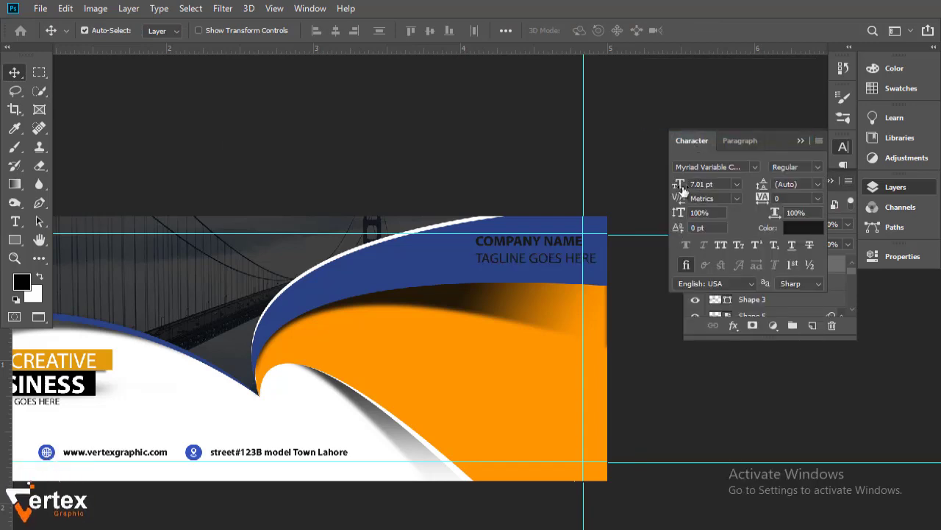
pyautogui.moveTo(683, 189); pyautogui.dragTo(673, 190)
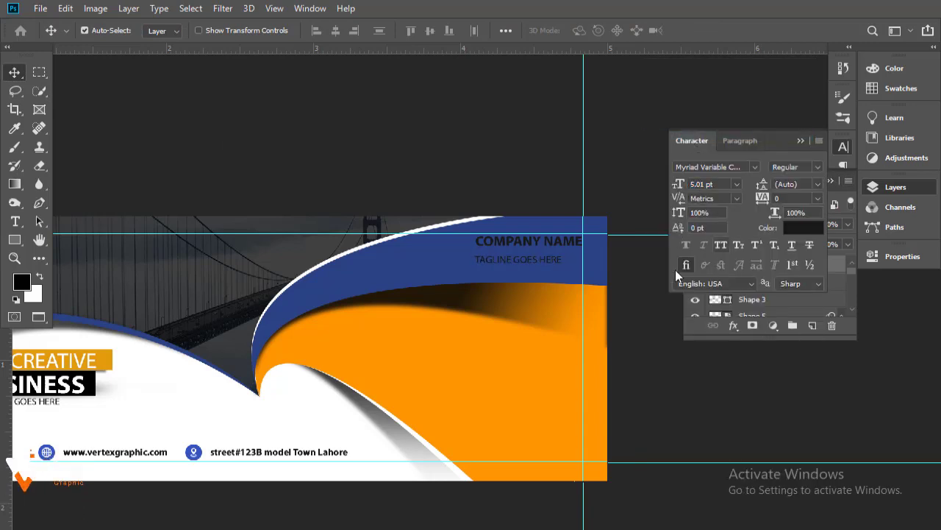
# Make both COMPANY NAME and the tagline white (#ffffff).
pyautogui.click(537, 241)
pyautogui.click(797, 227)
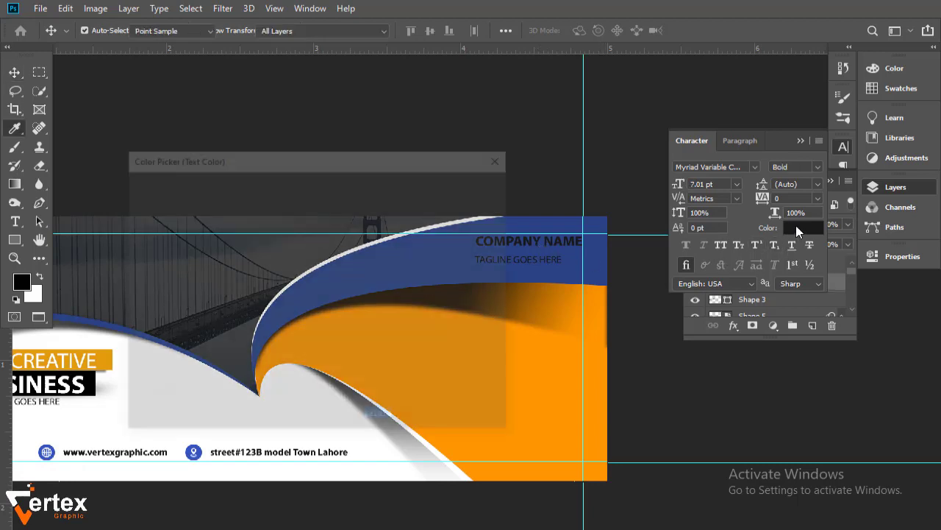
pyautogui.moveTo(169, 209); pyautogui.dragTo(131, 194)
pyautogui.click(462, 188)
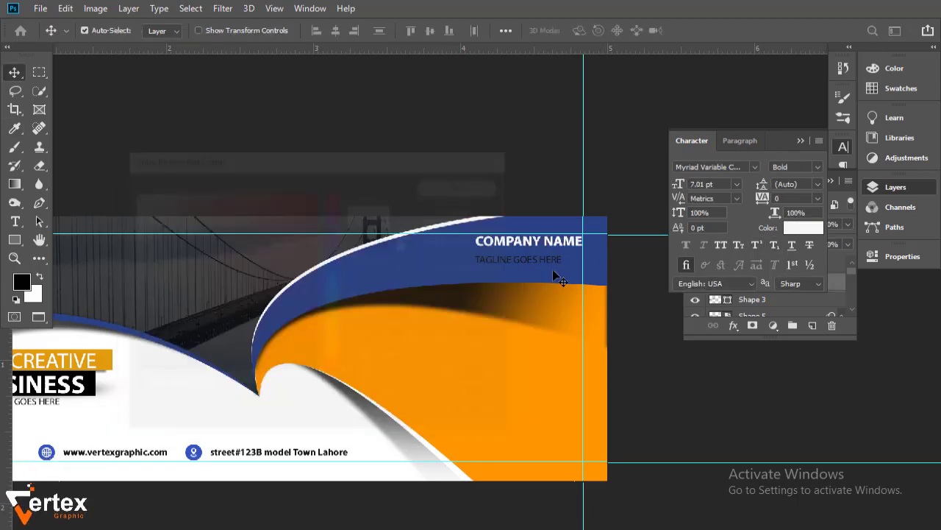
pyautogui.click(542, 260)
pyautogui.click(797, 227)
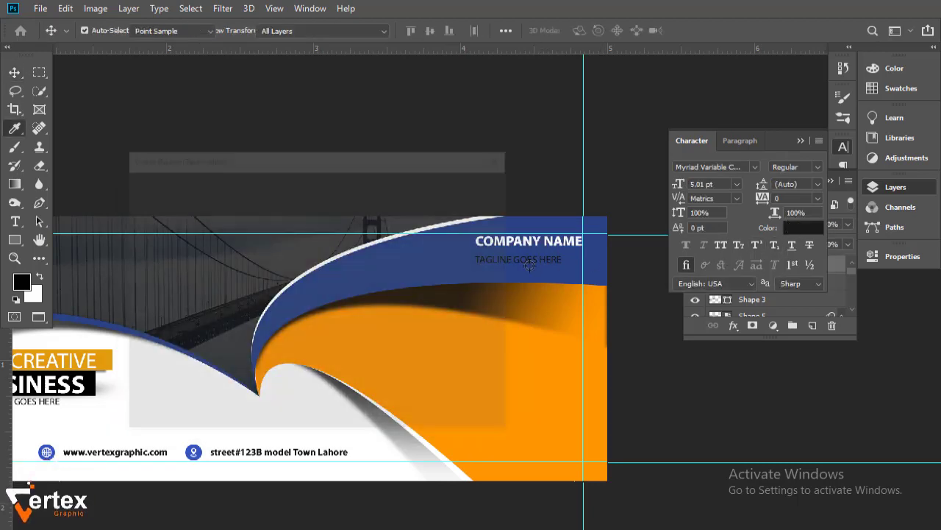
pyautogui.write('ffffff')
pyautogui.press('Return')
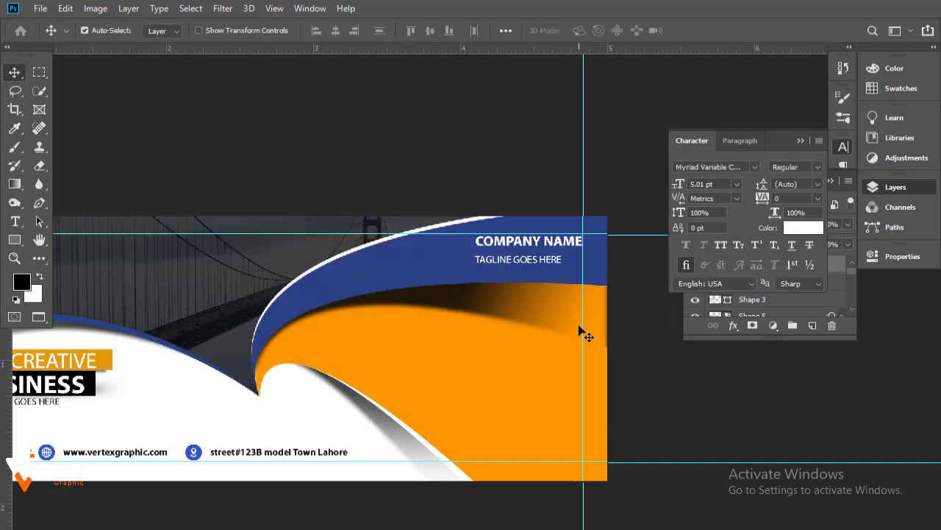
# Nudge the tagline up under COMPANY NAME and widen its tracking to 120.
pyautogui.press('Up')
pyautogui.press('Up')
pyautogui.press('Up')
pyautogui.press('Up')
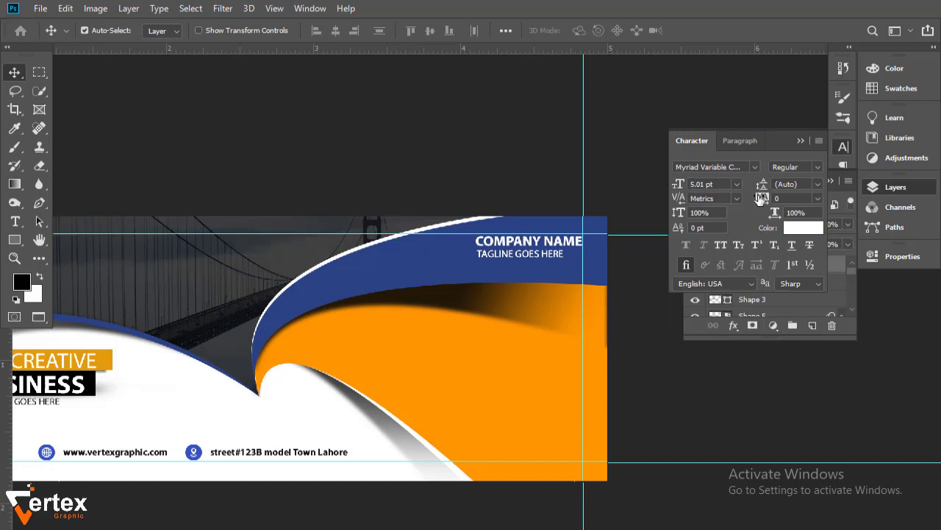
pyautogui.moveTo(762, 200); pyautogui.dragTo(795, 200)
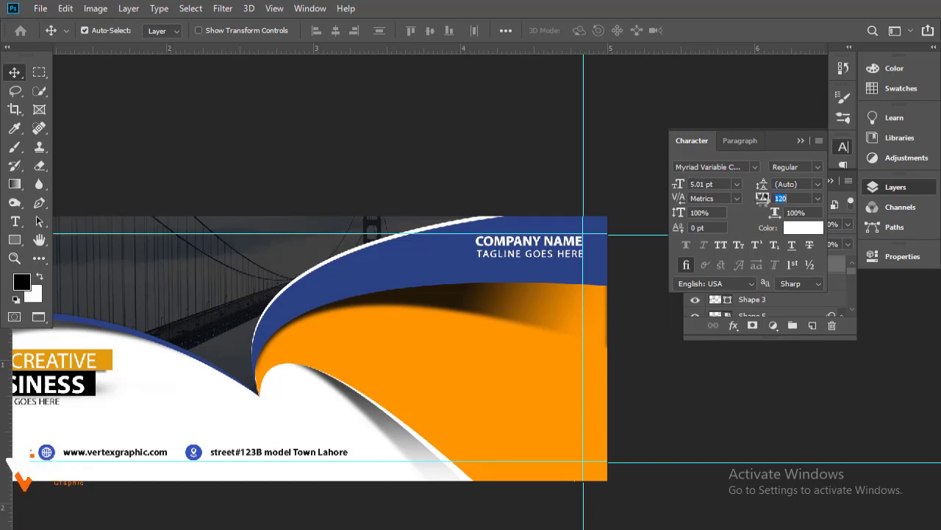
pyautogui.click(662, 390)
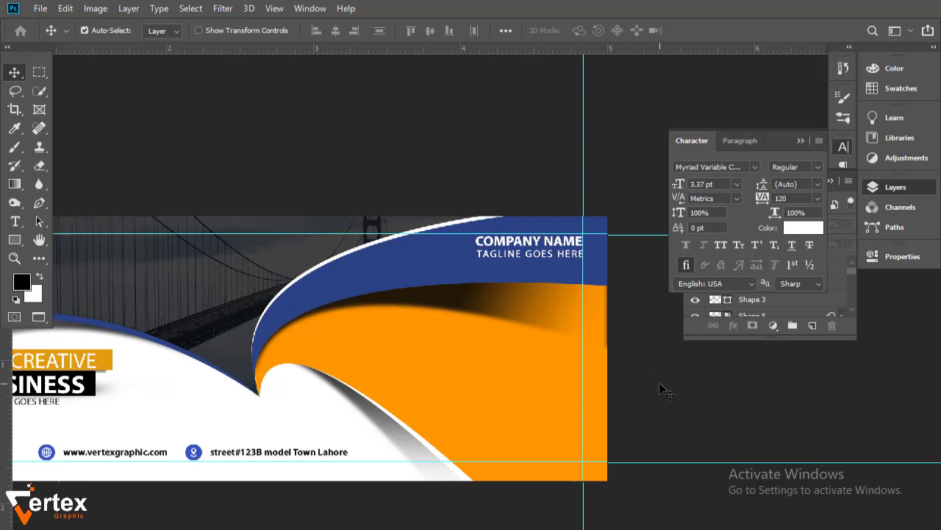
# Choose the Custom Shape tool with the star badge shape.
pyautogui.click(15, 239)
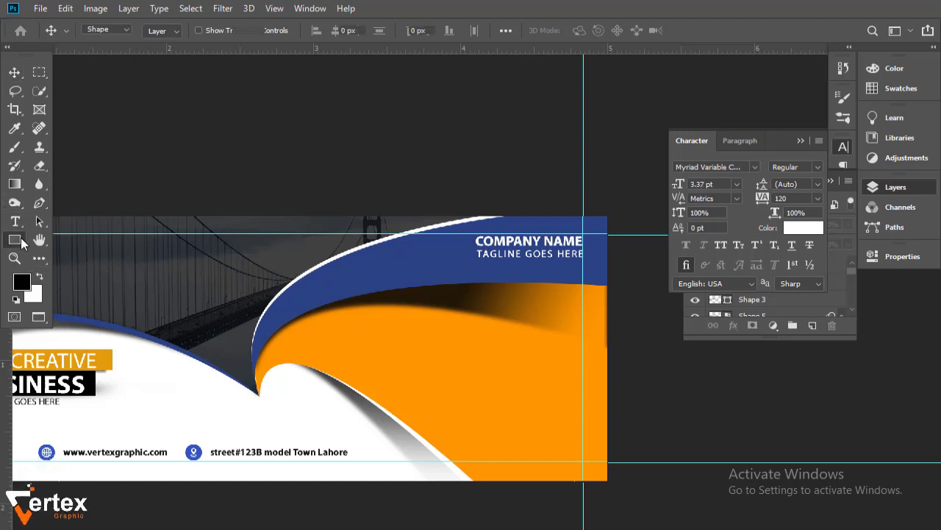
pyautogui.click(65, 309)
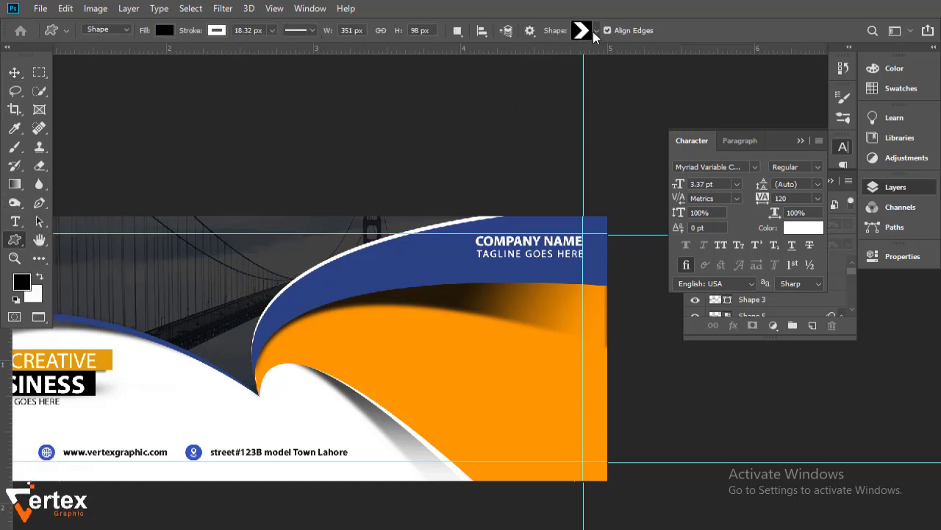
pyautogui.click(597, 34)
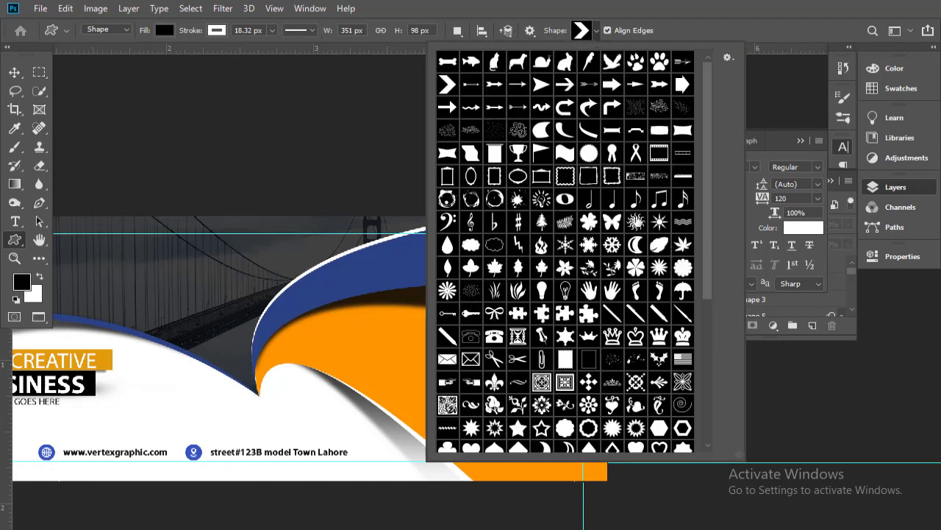
pyautogui.moveTo(704, 121); pyautogui.dragTo(707, 202)
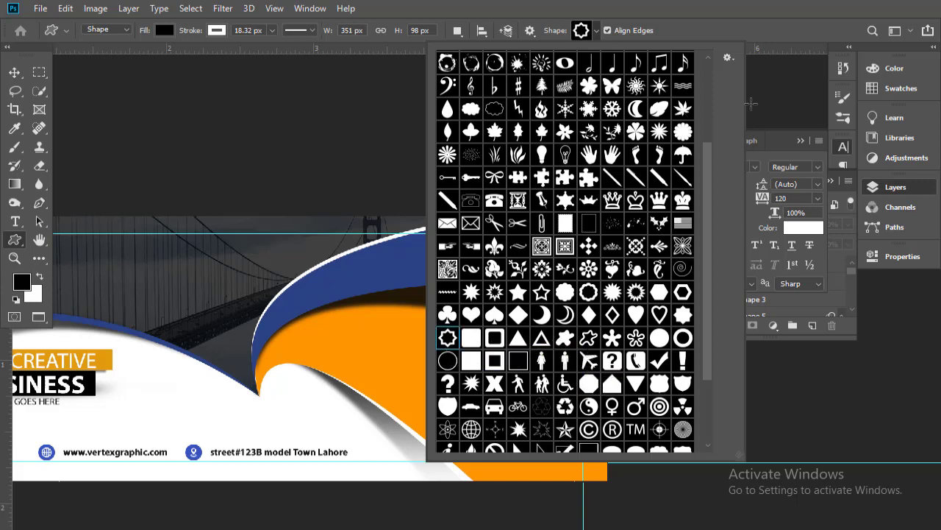
pyautogui.click(772, 55)
# Draw the white star icon left of COMPANY NAME, matching the text height.
pyautogui.scroll(1, 492, 265)
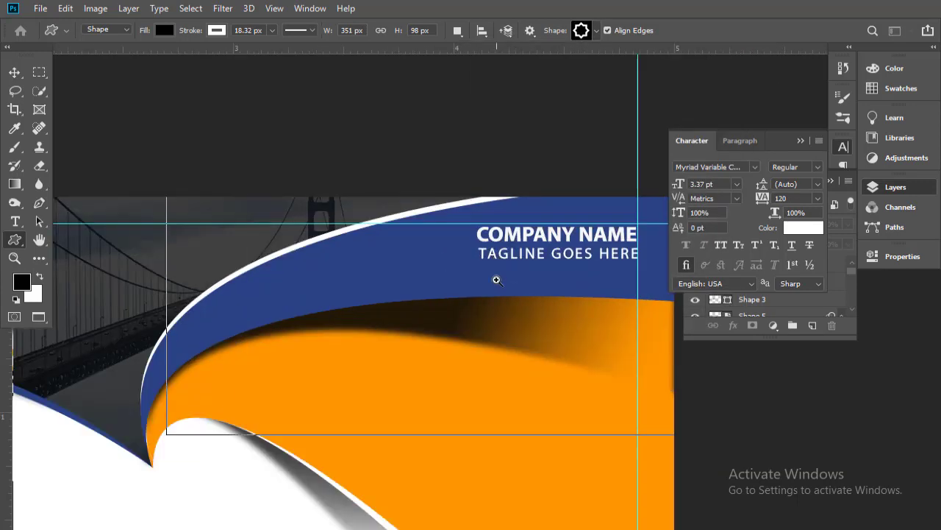
pyautogui.scroll(1, 493, 265)
pyautogui.moveTo(401, 204); pyautogui.dragTo(406, 209)
pyautogui.moveTo(440, 243)
pyautogui.mouseDown()
pyautogui.moveTo(451, 260)
pyautogui.moveTo(401, 235)
pyautogui.mouseUp()
pyautogui.click(15, 77)
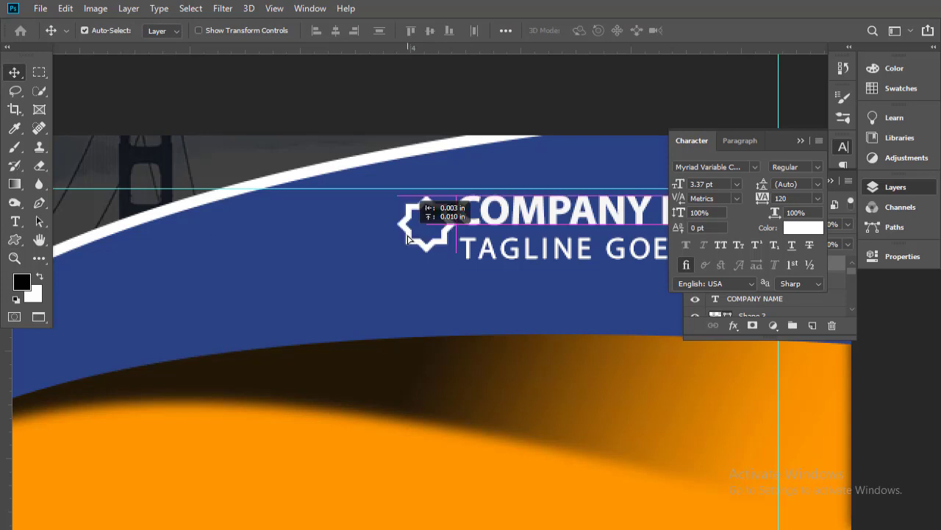
# Zoom out, close the Character and Layers panels, and centre the full banner.
pyautogui.scroll(-1, 451, 273)
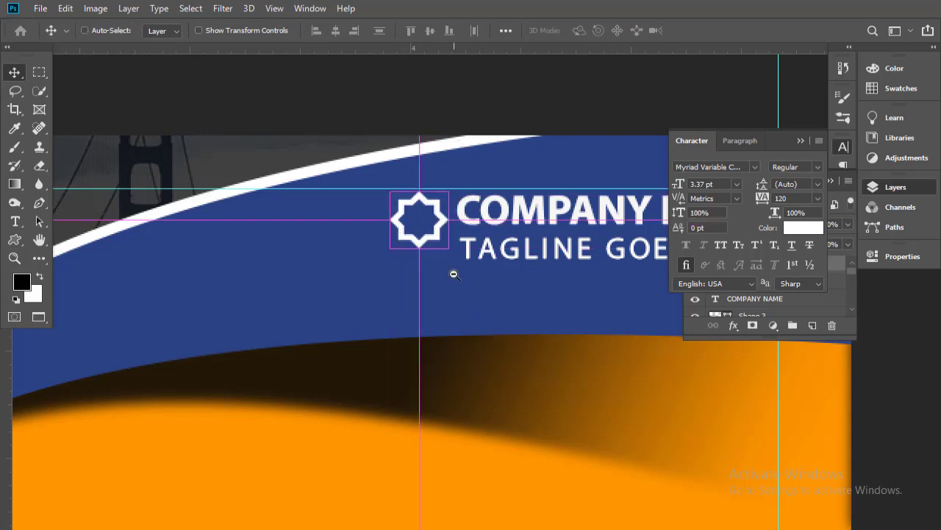
pyautogui.scroll(-2, 456, 273)
pyautogui.scroll(-1, 454, 315)
pyautogui.scroll(-1, 540, 259)
pyautogui.hotkey('ctrl', 'r')
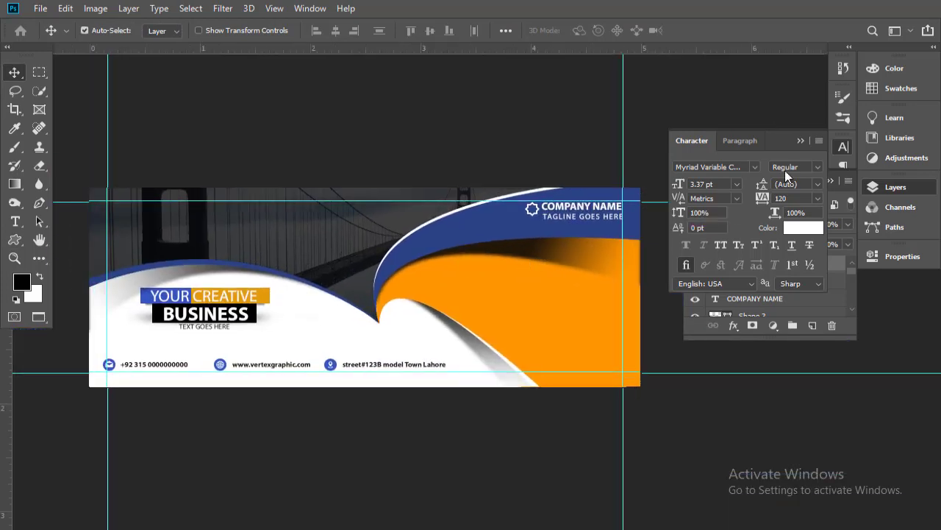
pyautogui.click(844, 146)
pyautogui.click(895, 187)
pyautogui.moveTo(449, 307); pyautogui.dragTo(513, 302)
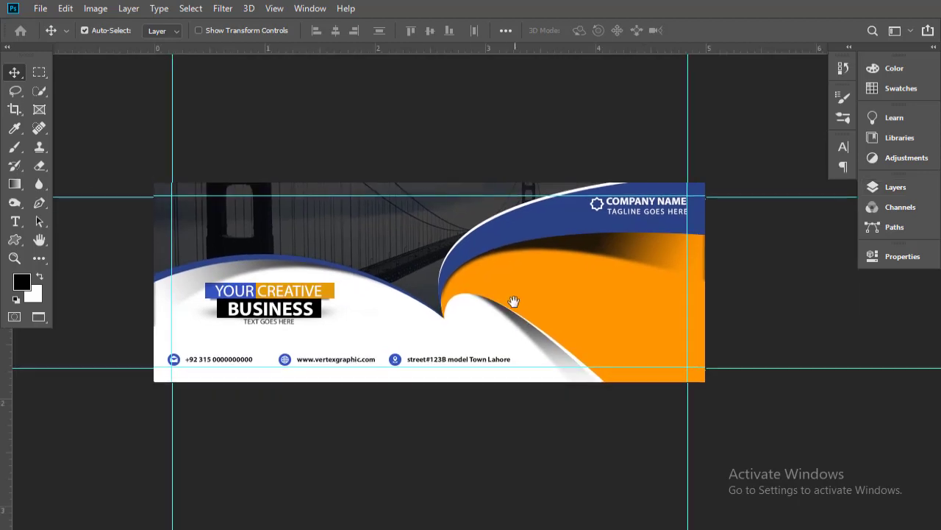